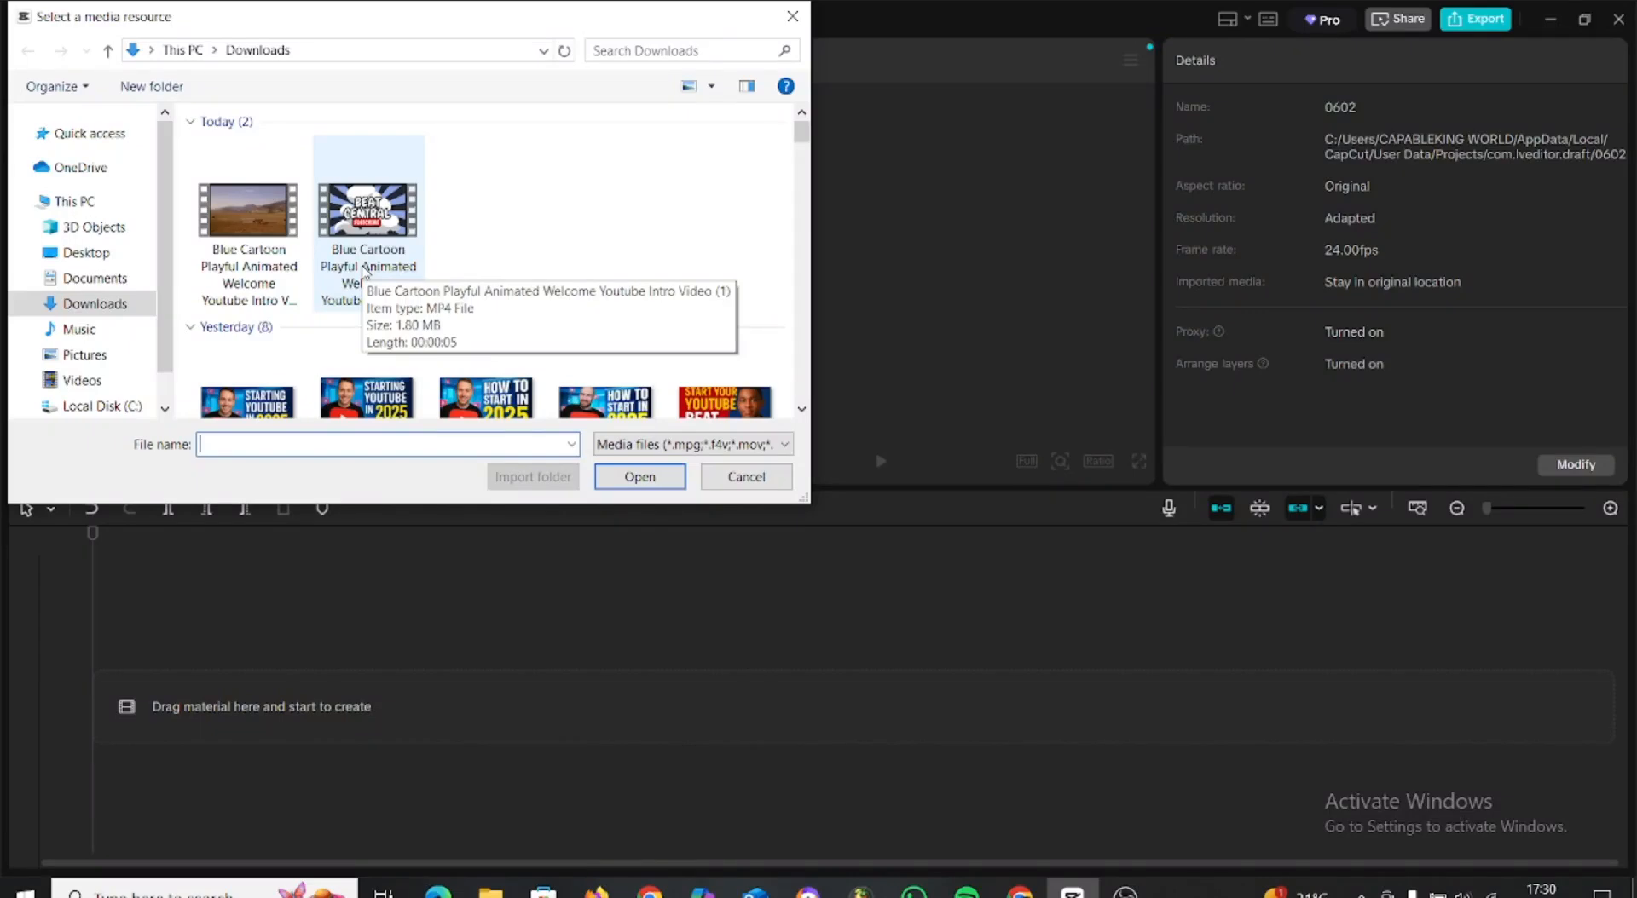
Import "Blue Cartoon Playful Animated Welcome Youtube Intro Video (1)" from Downloads, place it at the timeline start and play it.
{"action": "double_click", "coordinate": [365, 270]}
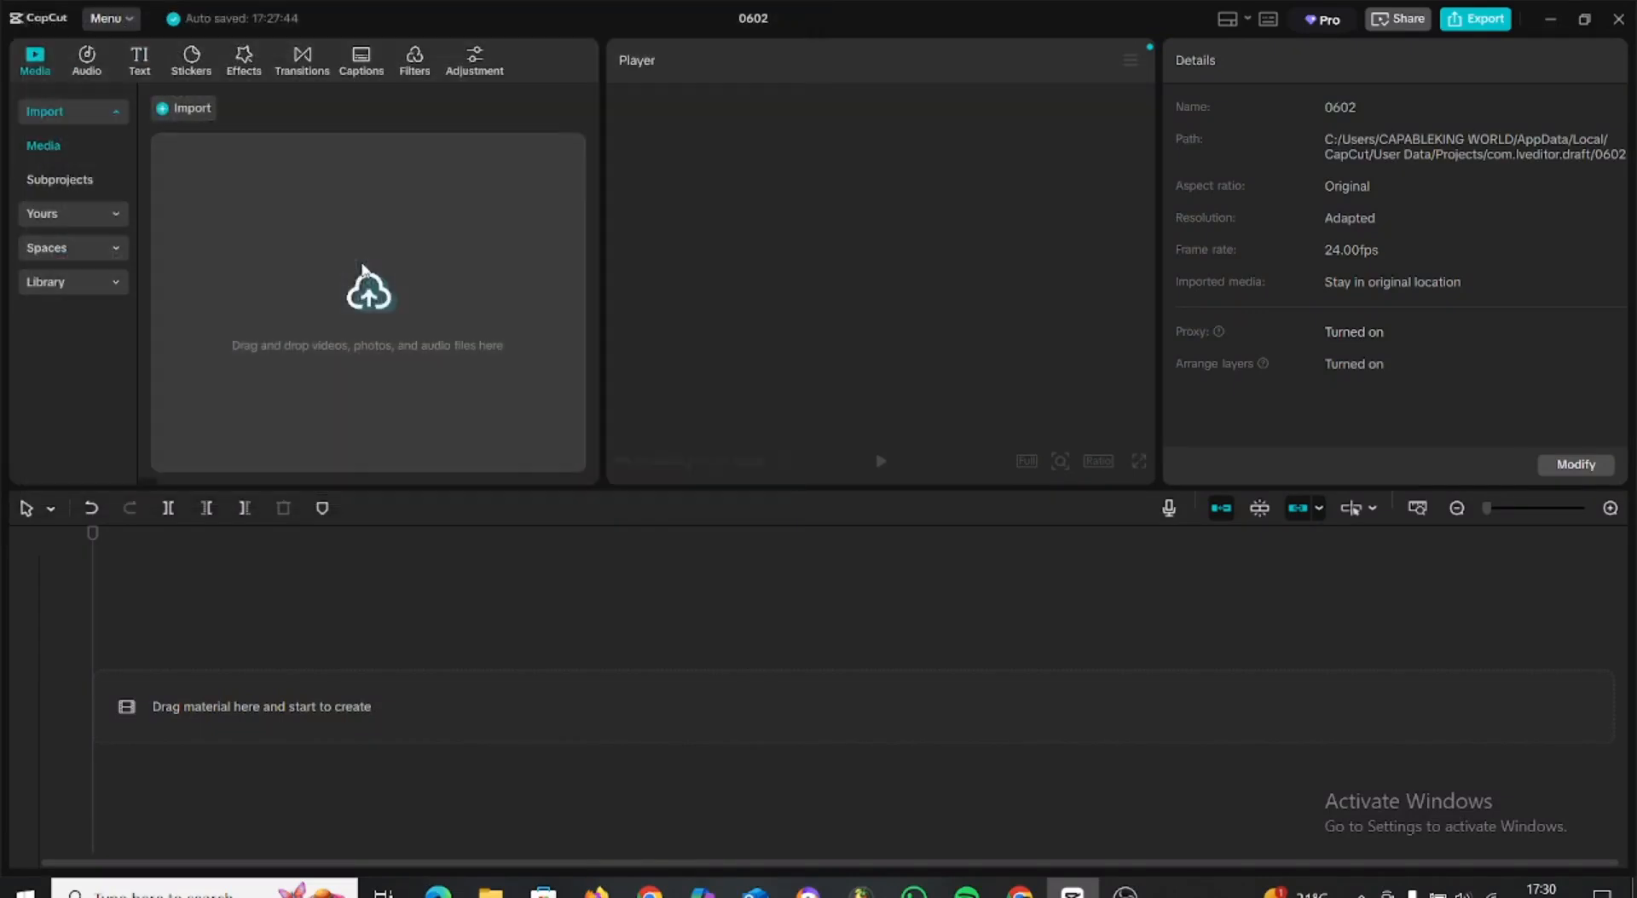
{"action": "left_click_drag", "start_coordinate": [213, 204], "coordinate": [148, 705]}
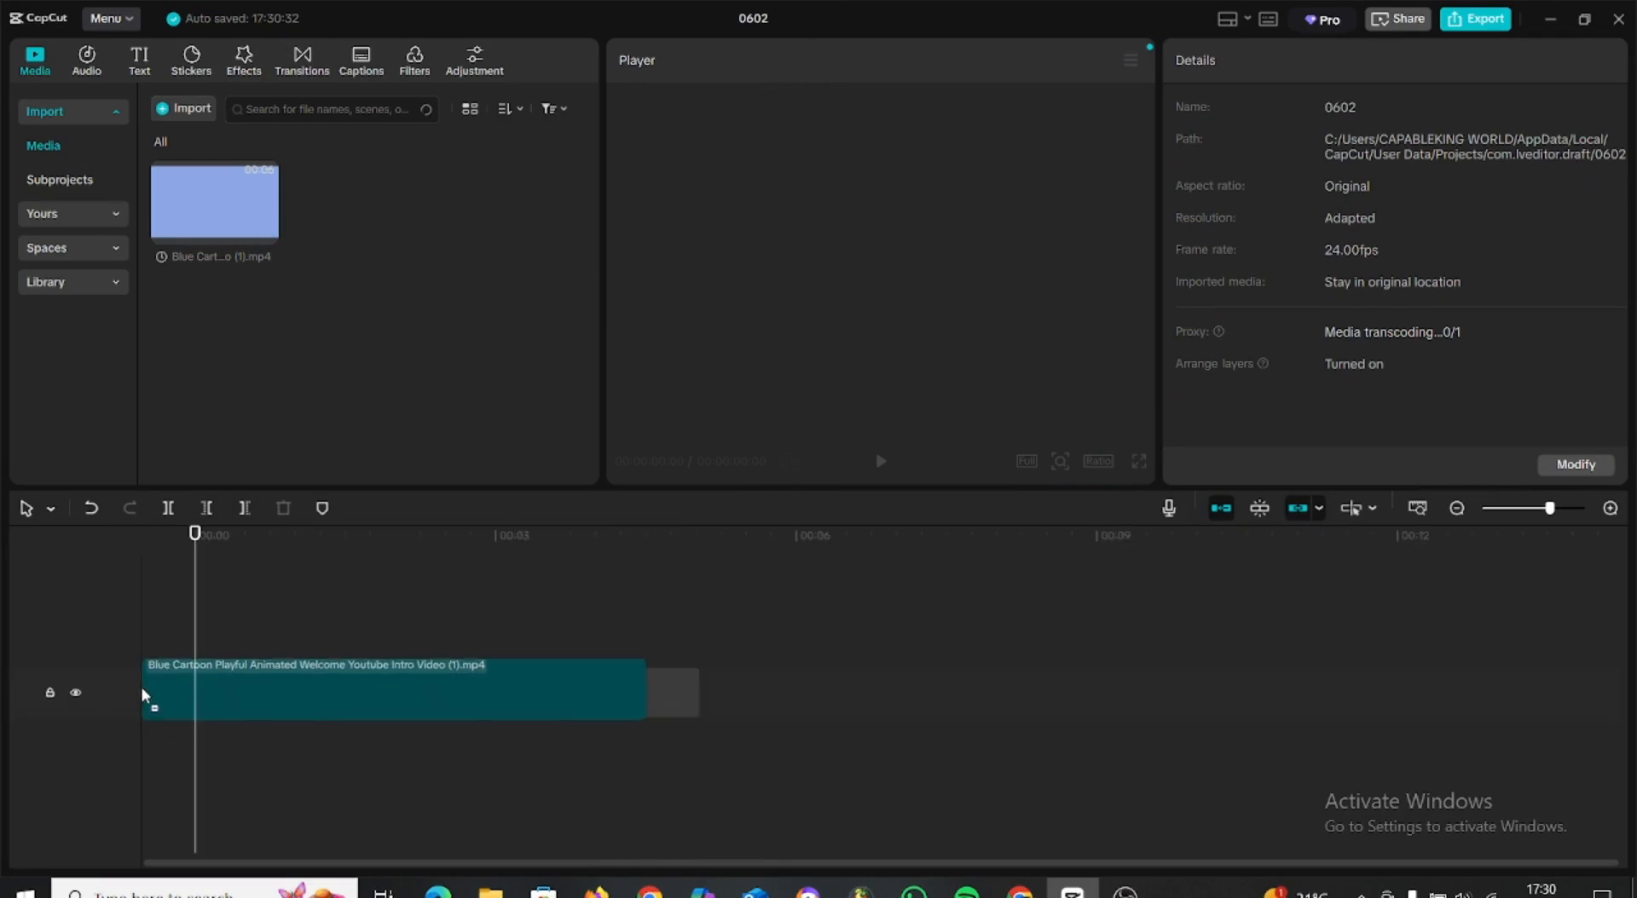
{"action": "left_click", "coordinate": [881, 461]}
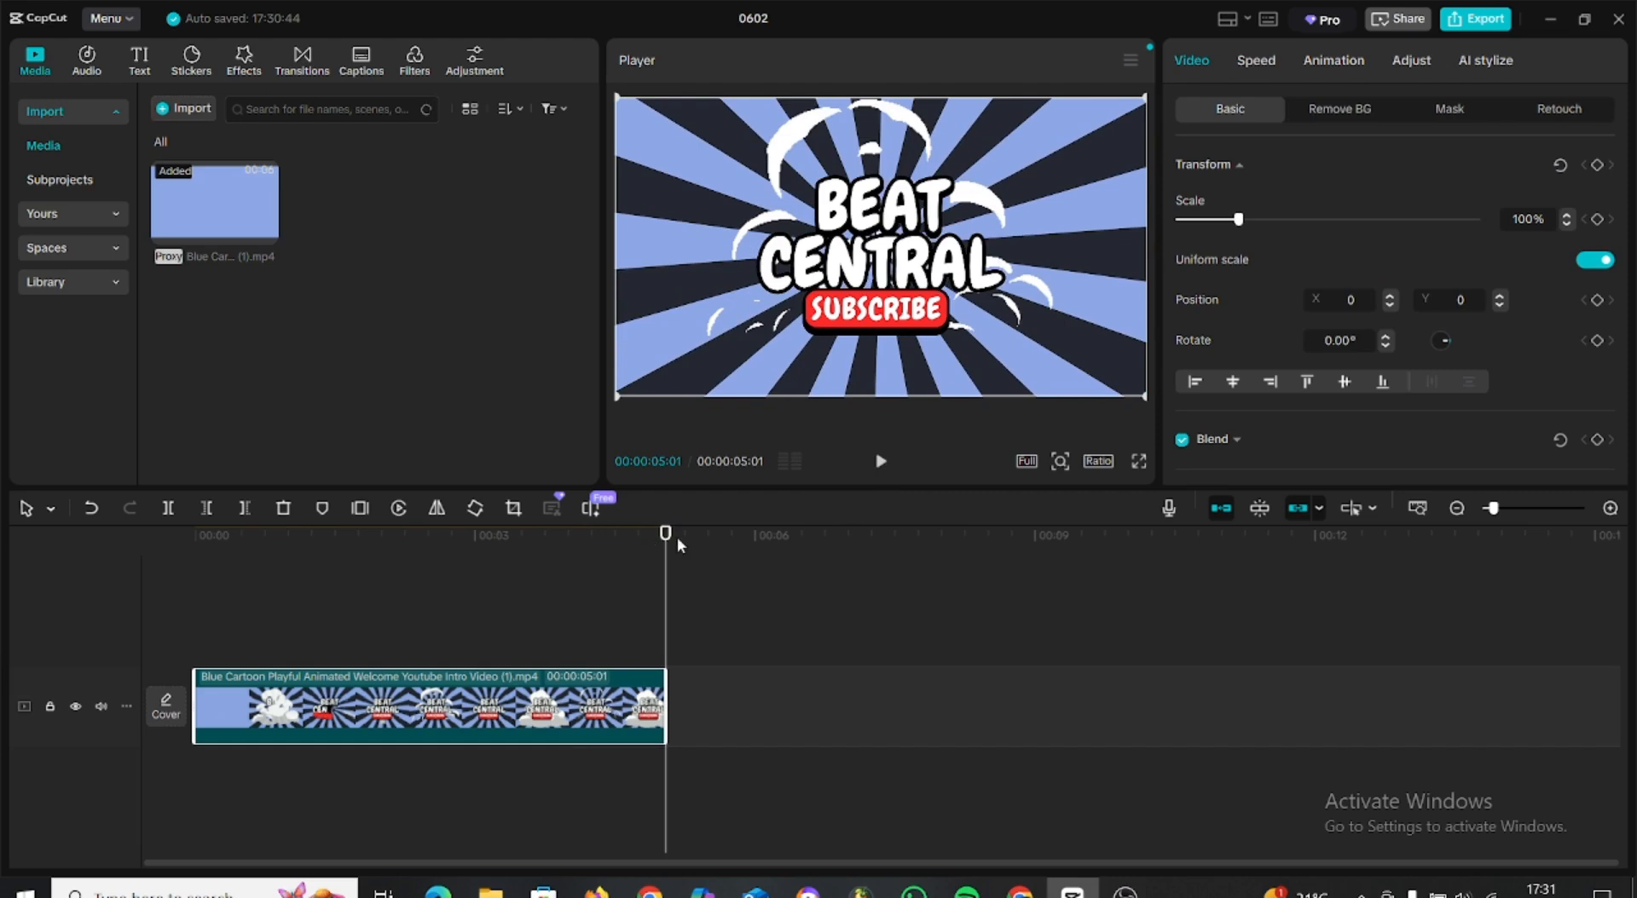
Replay the intro clip and trim its end to 00:00:02:20.
{"action": "left_click_drag", "start_coordinate": [665, 539], "coordinate": [372, 588]}
{"action": "left_click", "coordinate": [881, 461]}
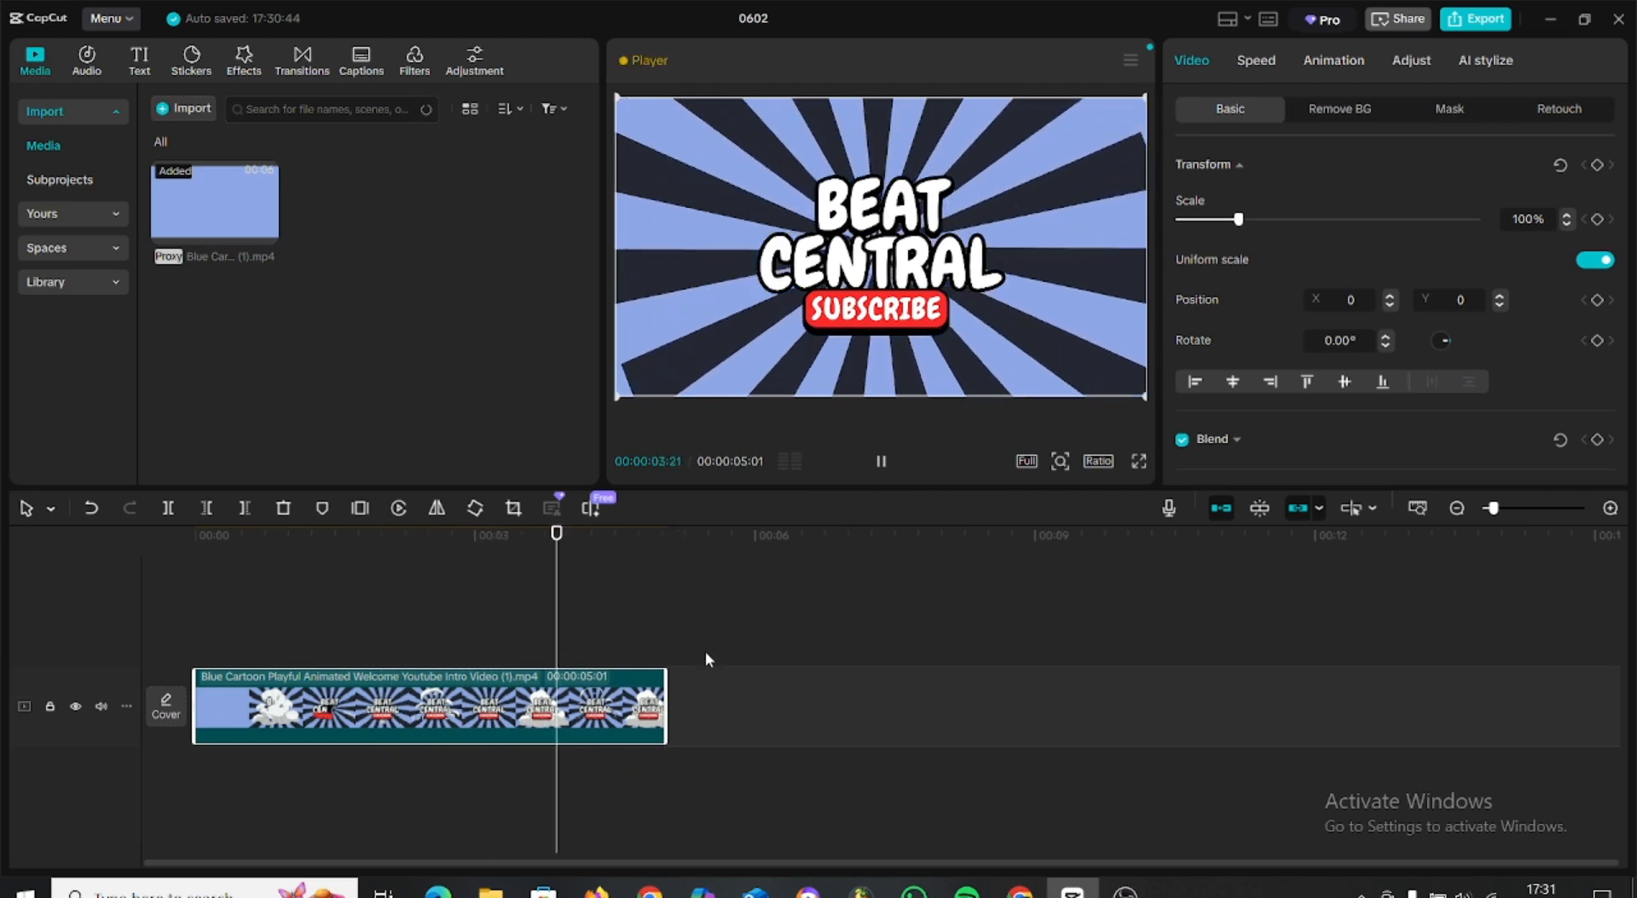
{"action": "key", "text": "space"}
{"action": "left_click_drag", "start_coordinate": [666, 708], "coordinate": [461, 707]}
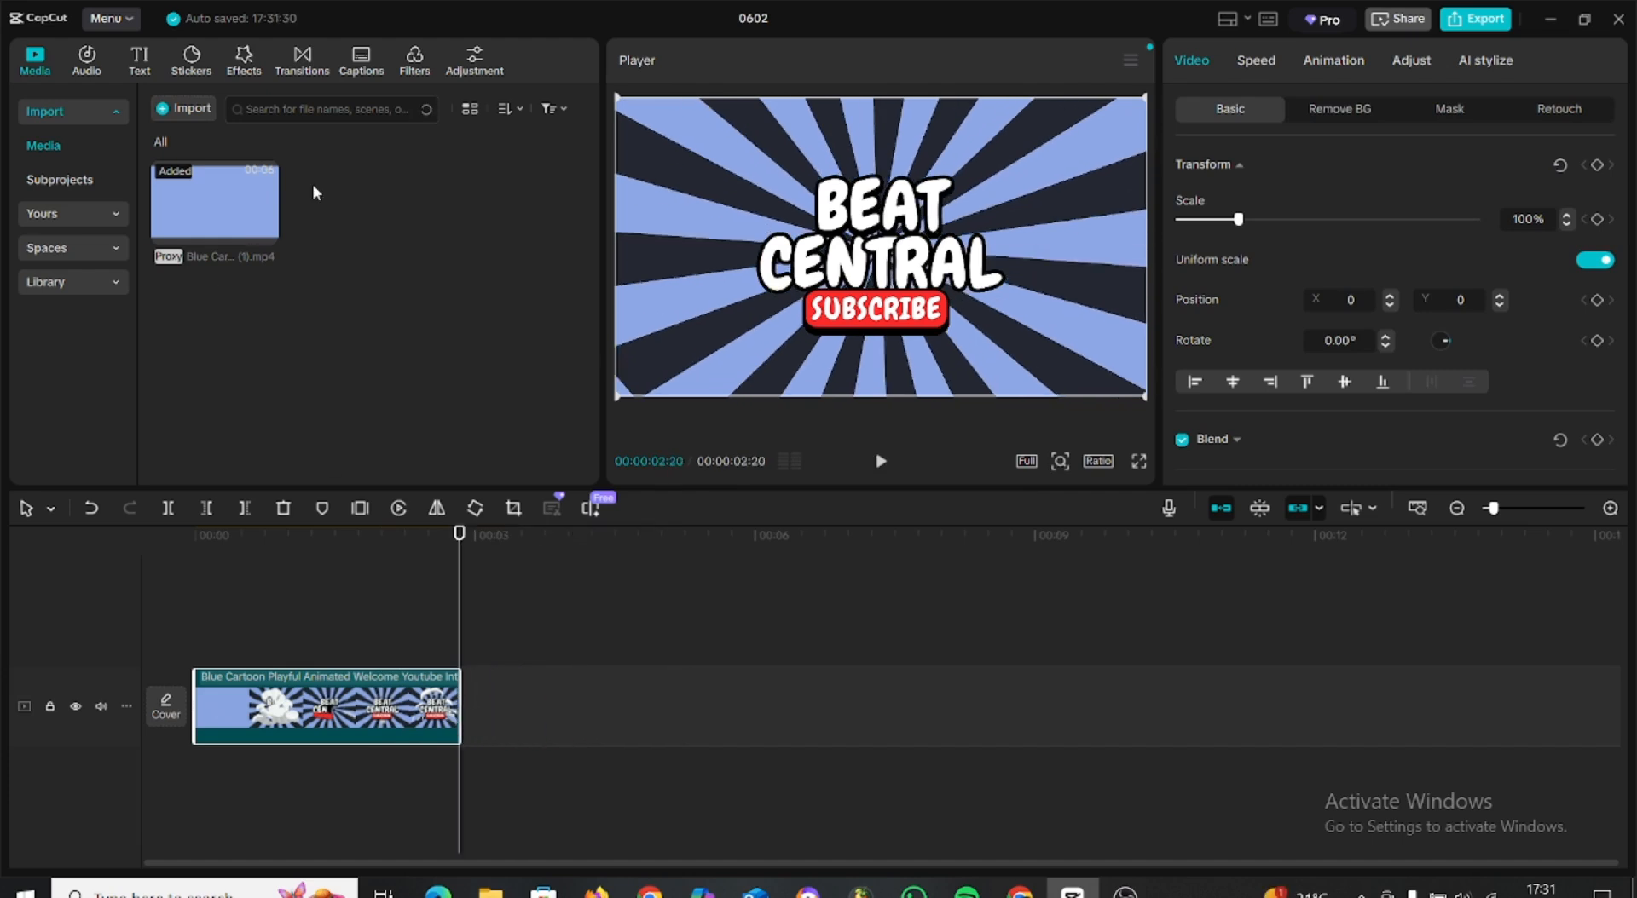
Import "Blue Cartoon Playful Animated Welcome Youtube Intro Video (2)", preview it and place it directly after the trimmed intro.
{"action": "left_click", "coordinate": [193, 109]}
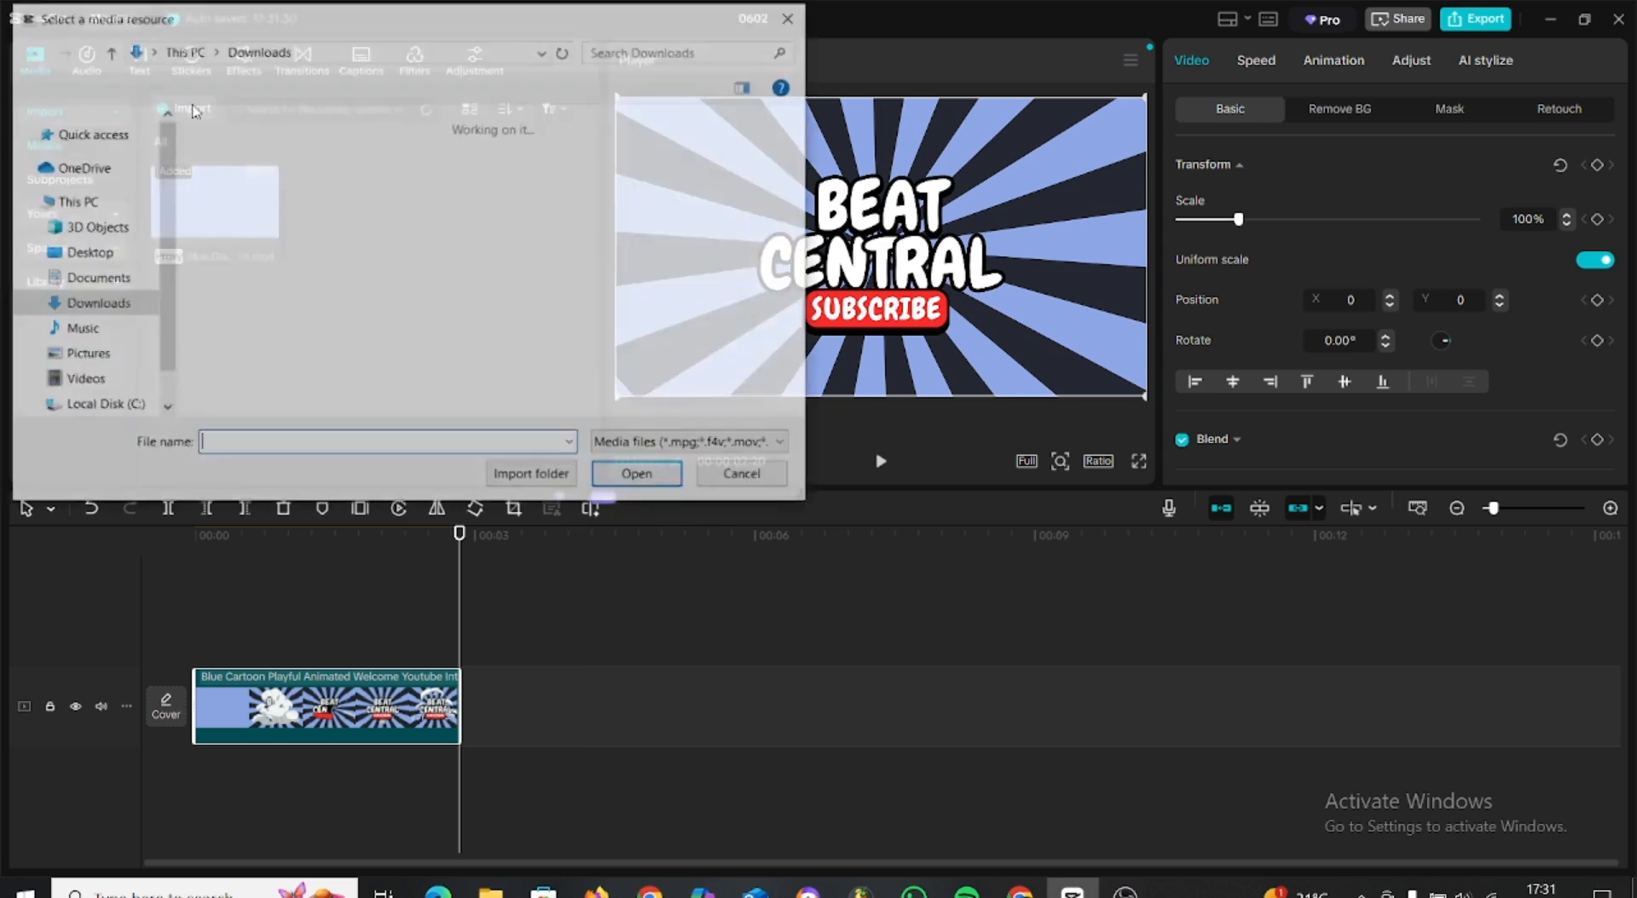
{"action": "double_click", "coordinate": [219, 207]}
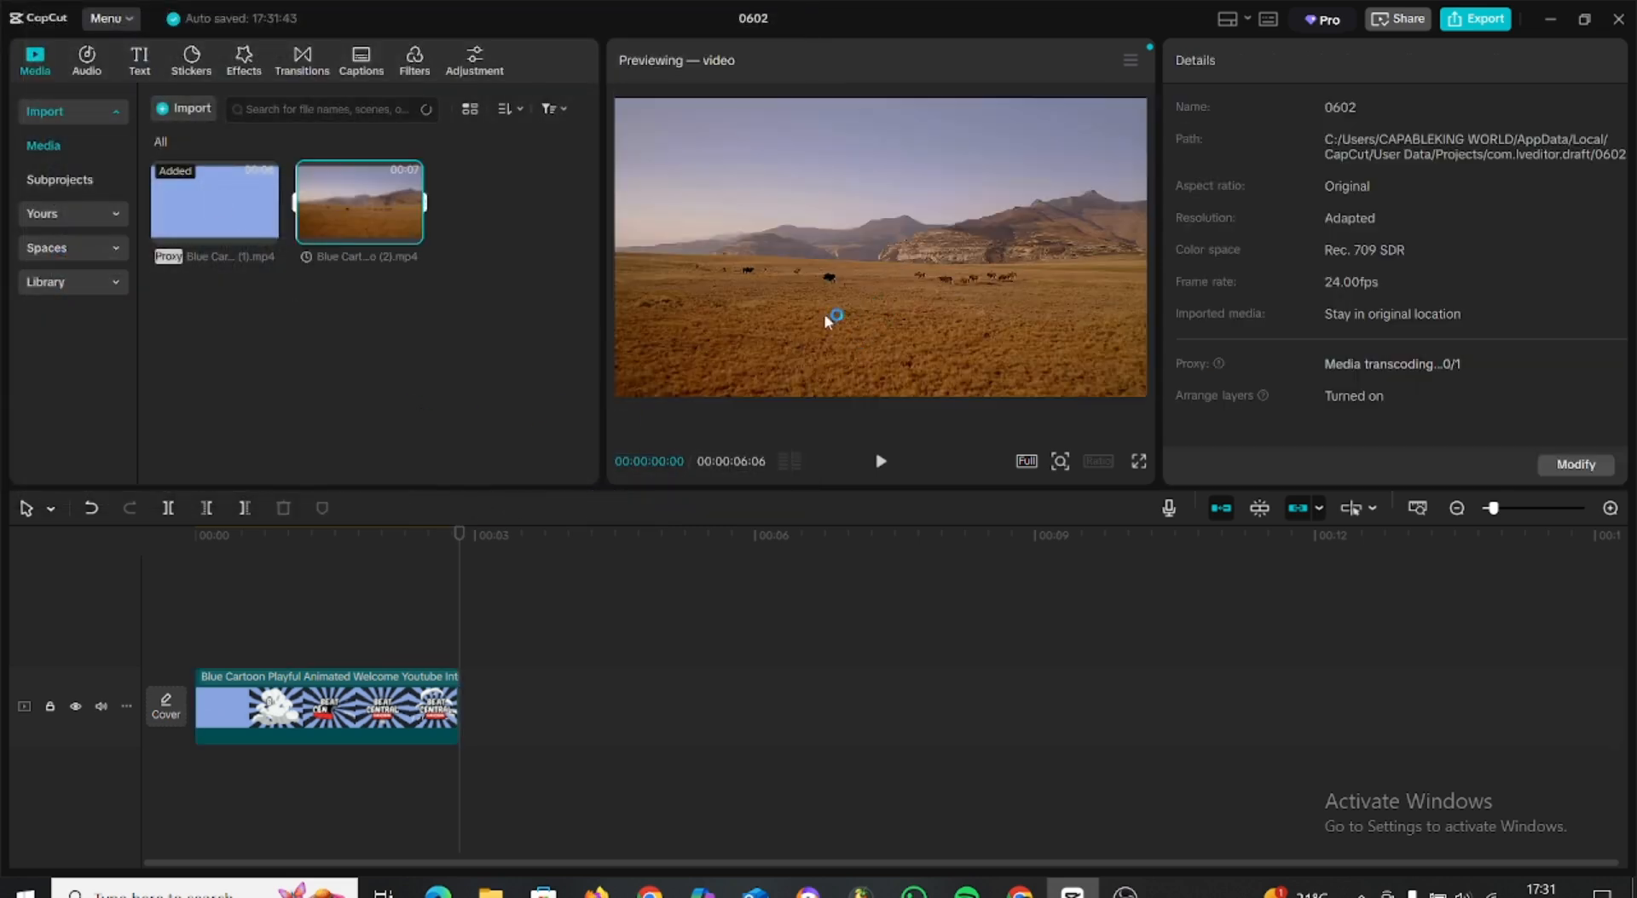
{"action": "key", "text": "space"}
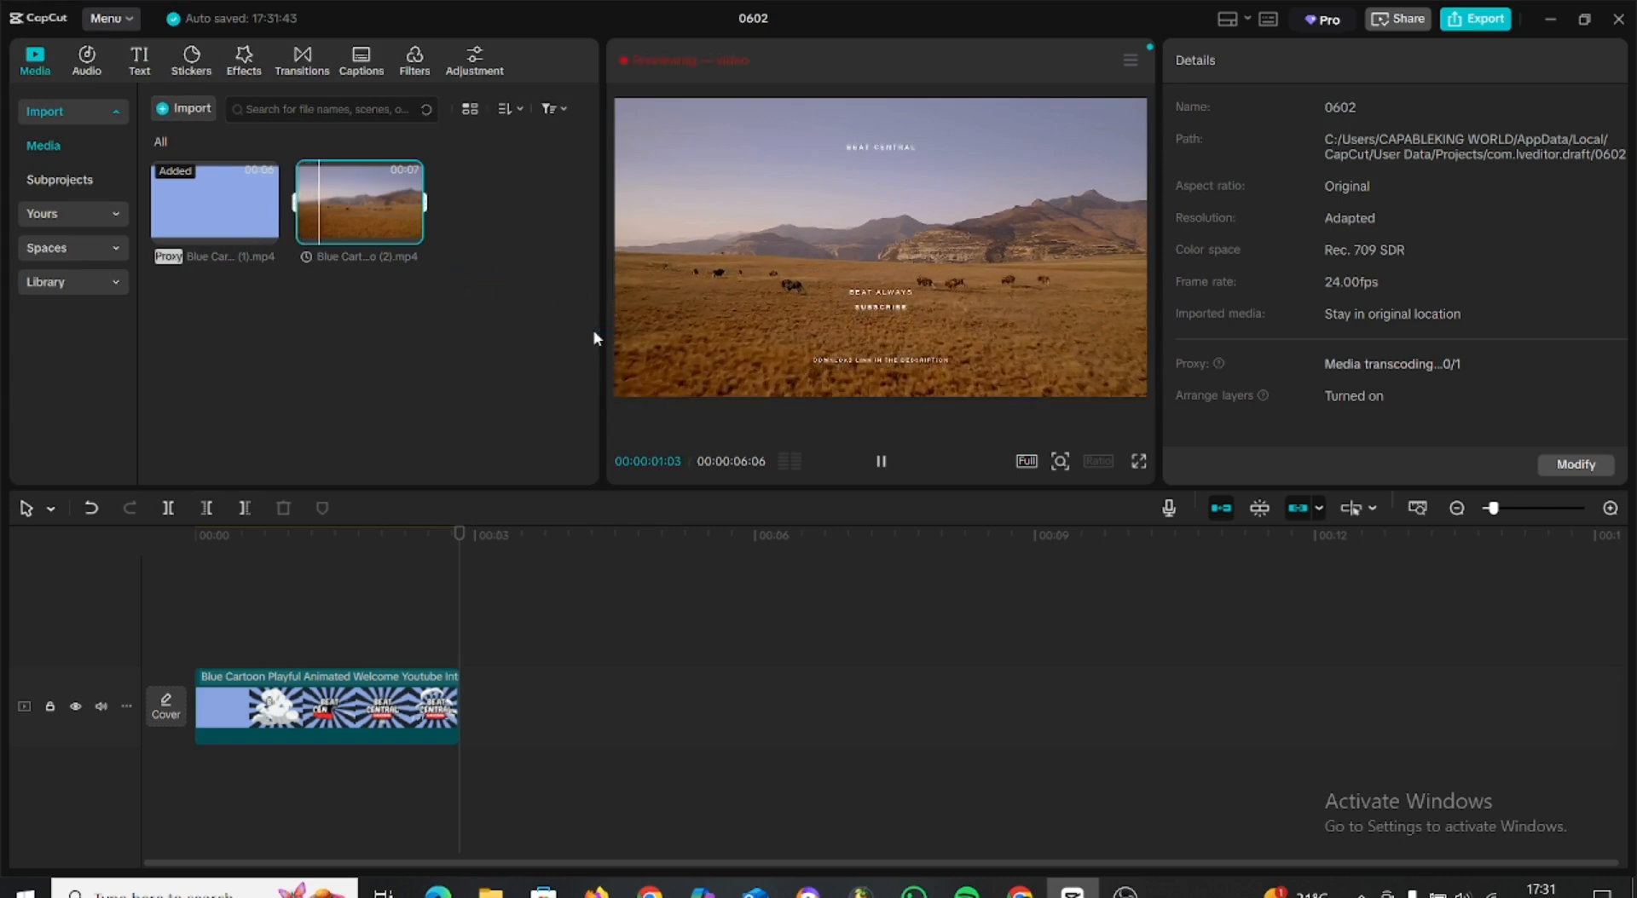
{"action": "left_click_drag", "start_coordinate": [341, 198], "coordinate": [468, 693]}
Duplicate the landscape clip end to end on the main track until the sequence reaches 00:01:05:18, and play it from the start.
{"action": "left_click", "coordinate": [530, 692]}
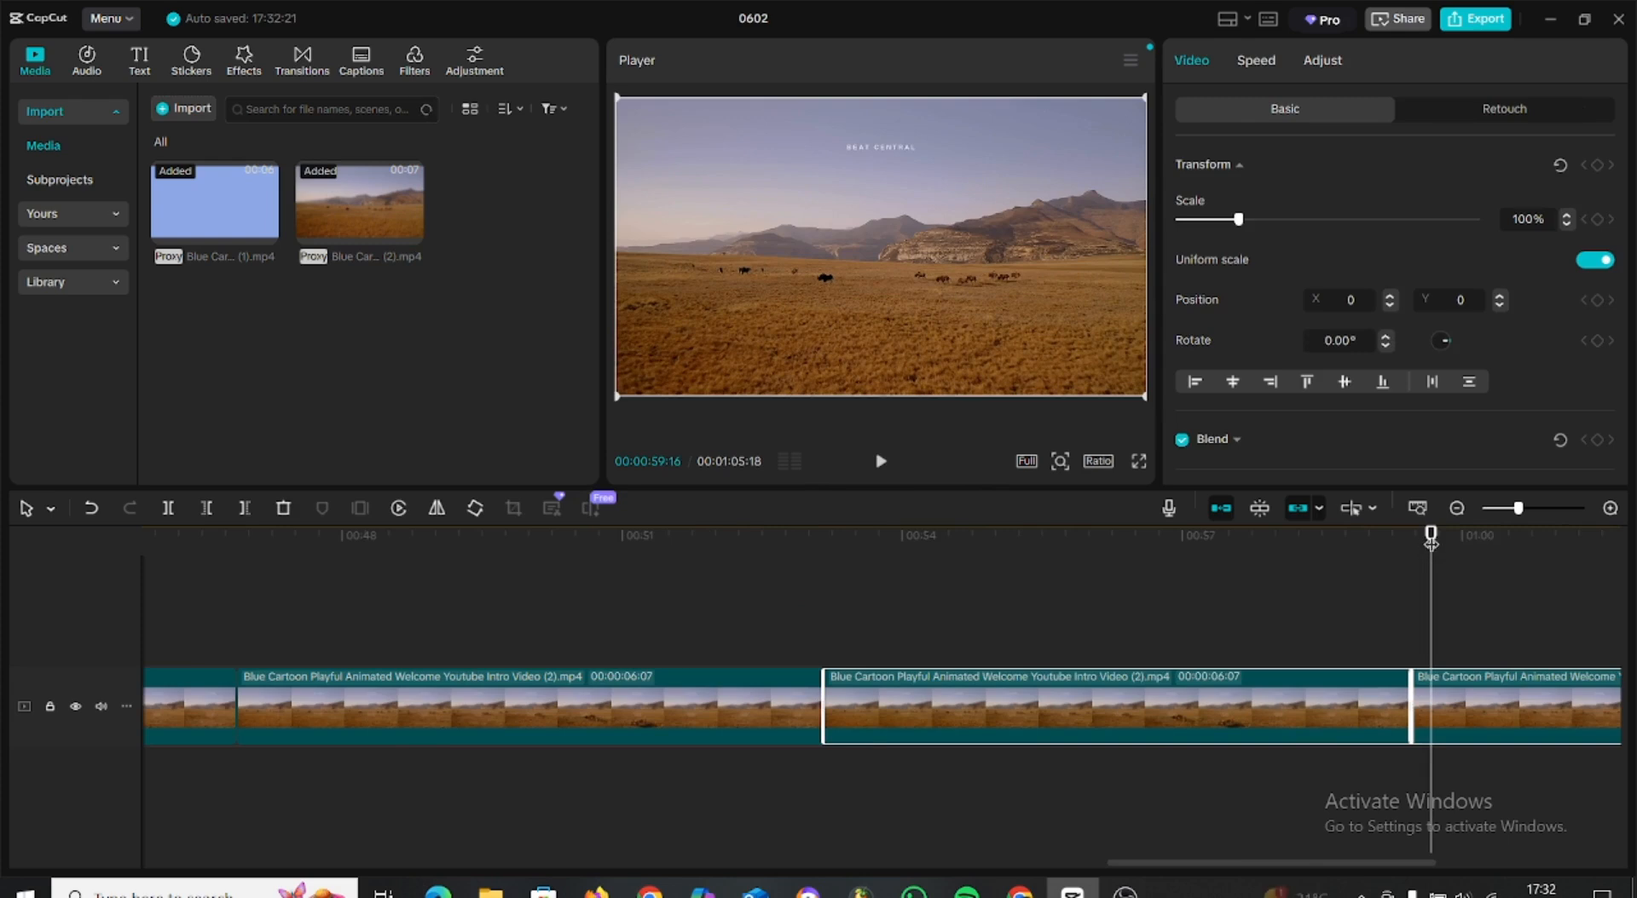
{"action": "left_click_drag", "start_coordinate": [1430, 538], "coordinate": [1, 552]}
{"action": "left_click", "coordinate": [881, 462]}
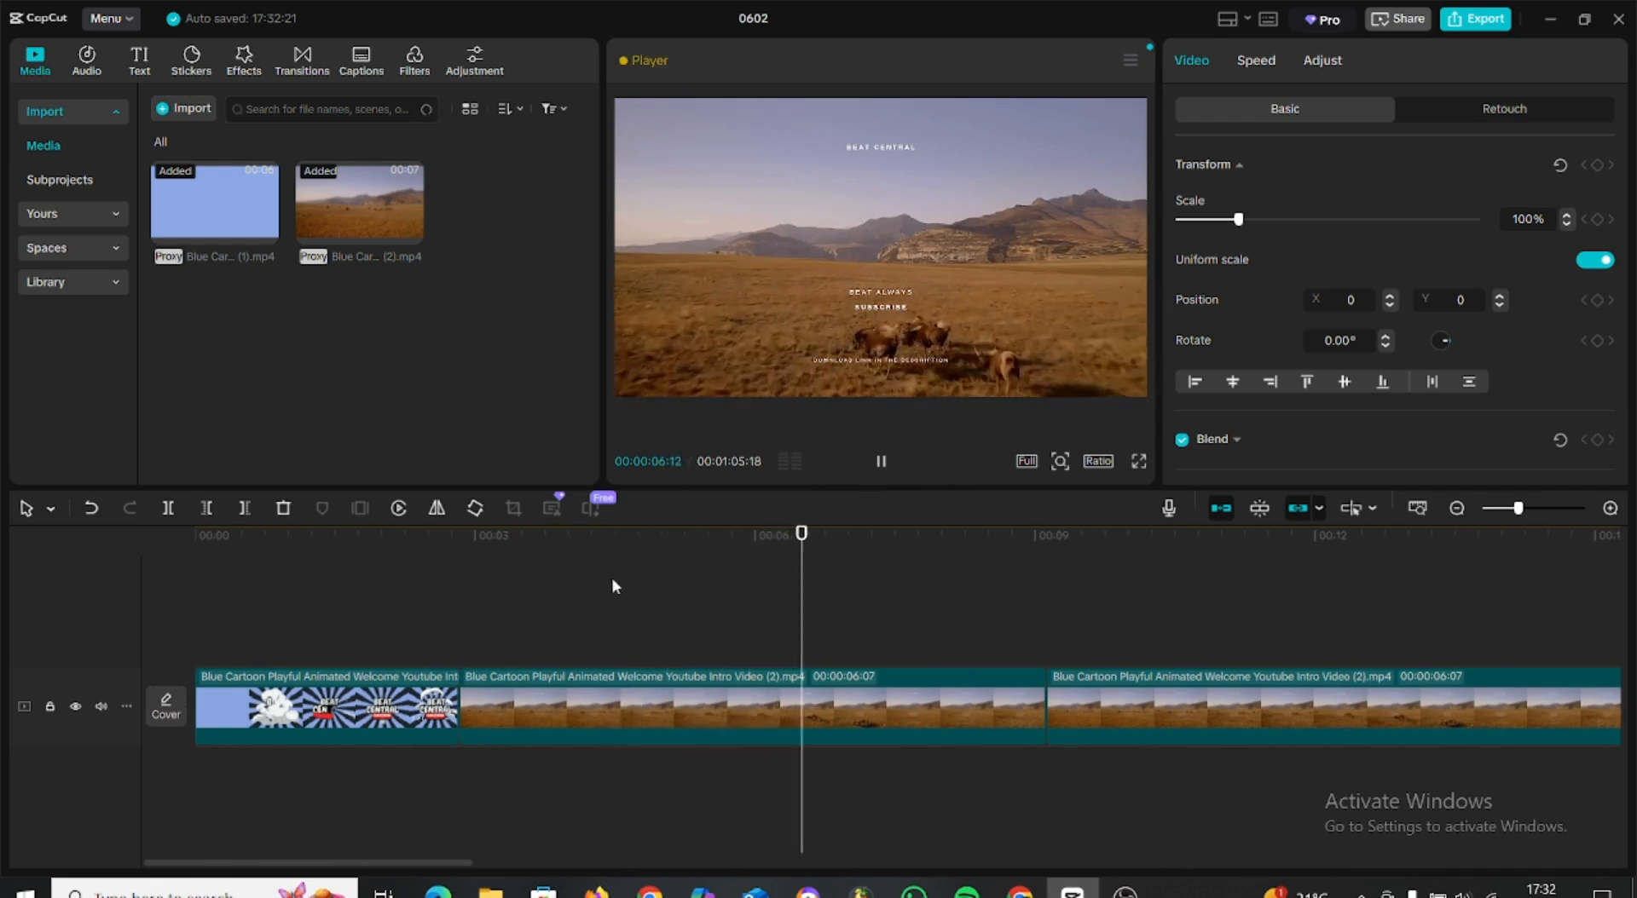
Import "Call 105 bpm.wav" and place it beneath the video track, starting where the intro clip ends.
{"action": "left_click_drag", "start_coordinate": [860, 546], "coordinate": [457, 629]}
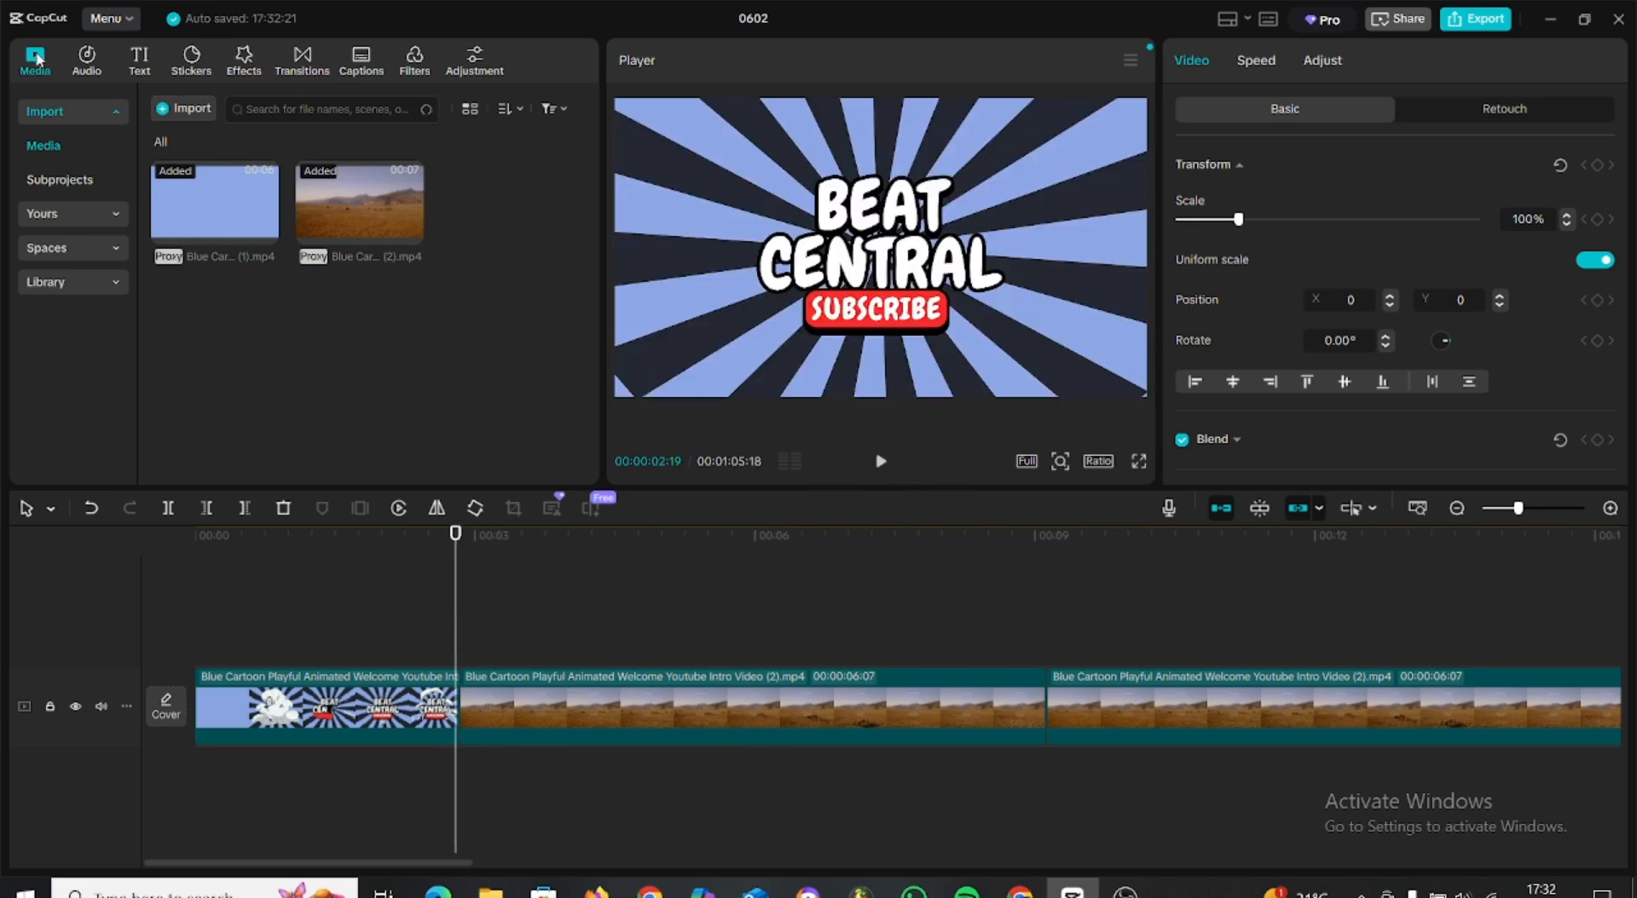
{"action": "left_click", "coordinate": [94, 111]}
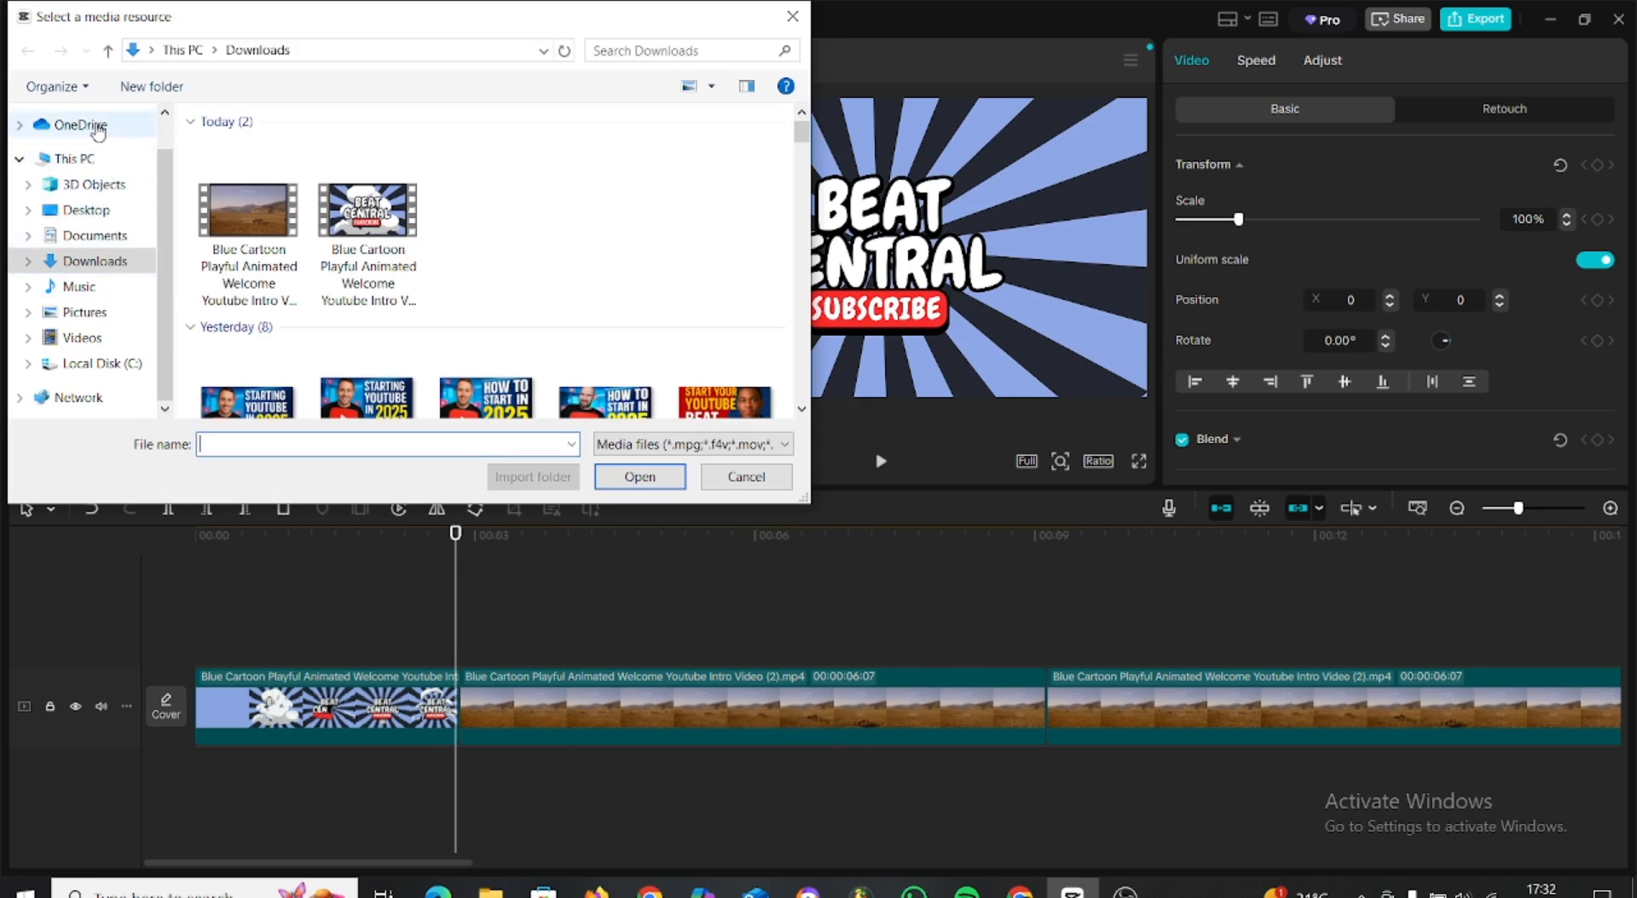
{"action": "scroll", "coordinate": [106, 162], "scroll_direction": "up", "scroll_amount": 2}
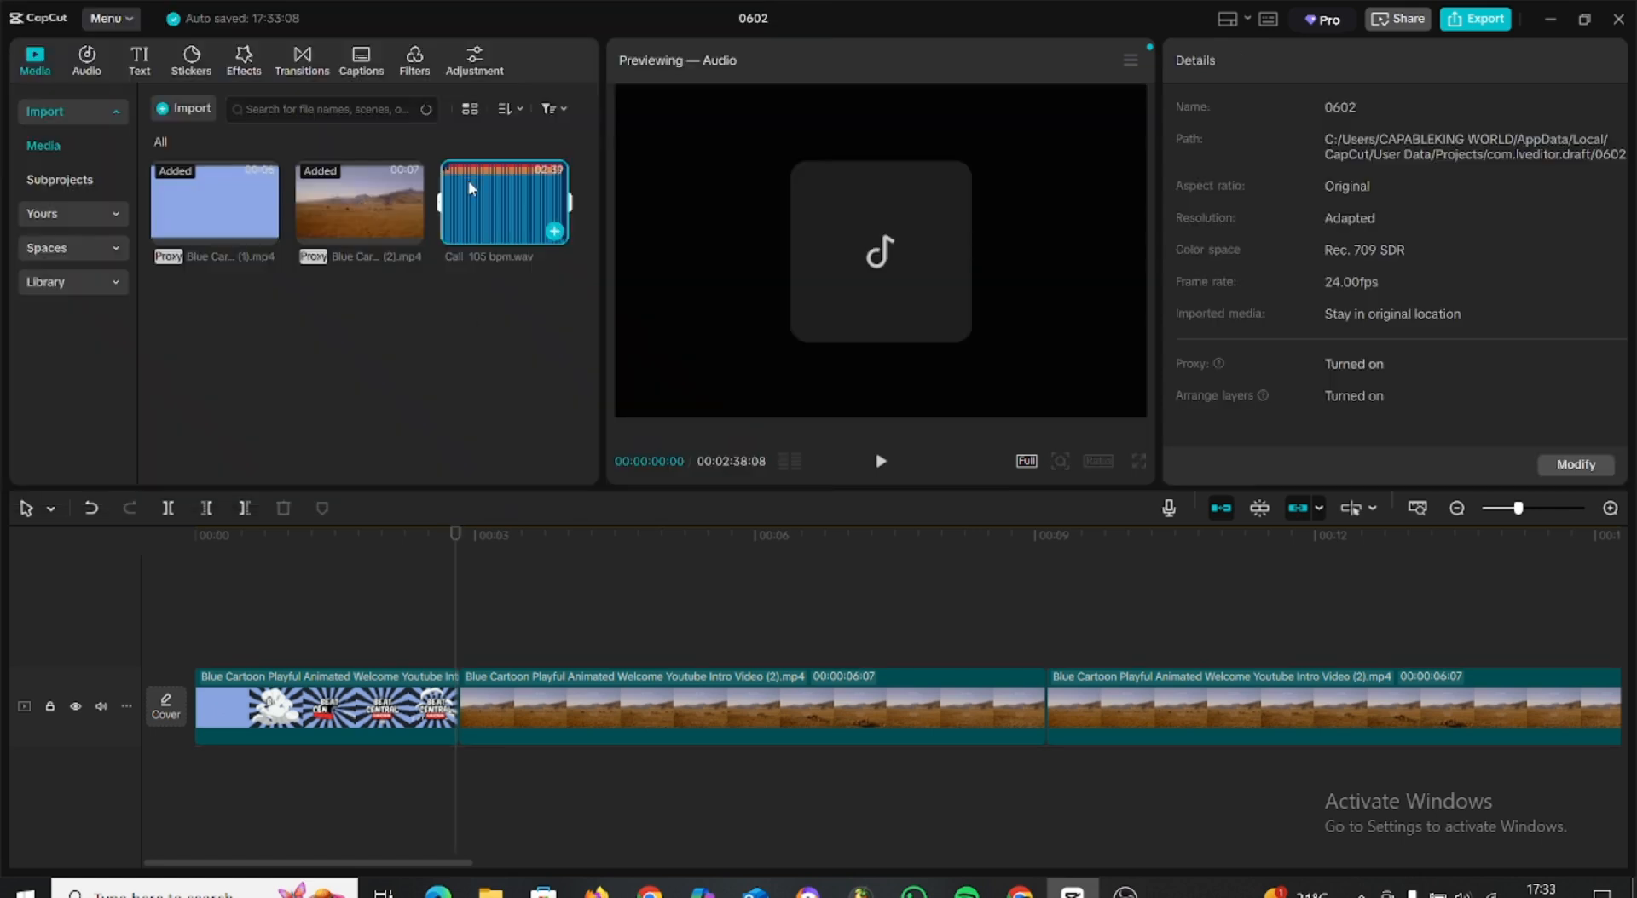
{"action": "left_click_drag", "start_coordinate": [471, 190], "coordinate": [456, 785]}
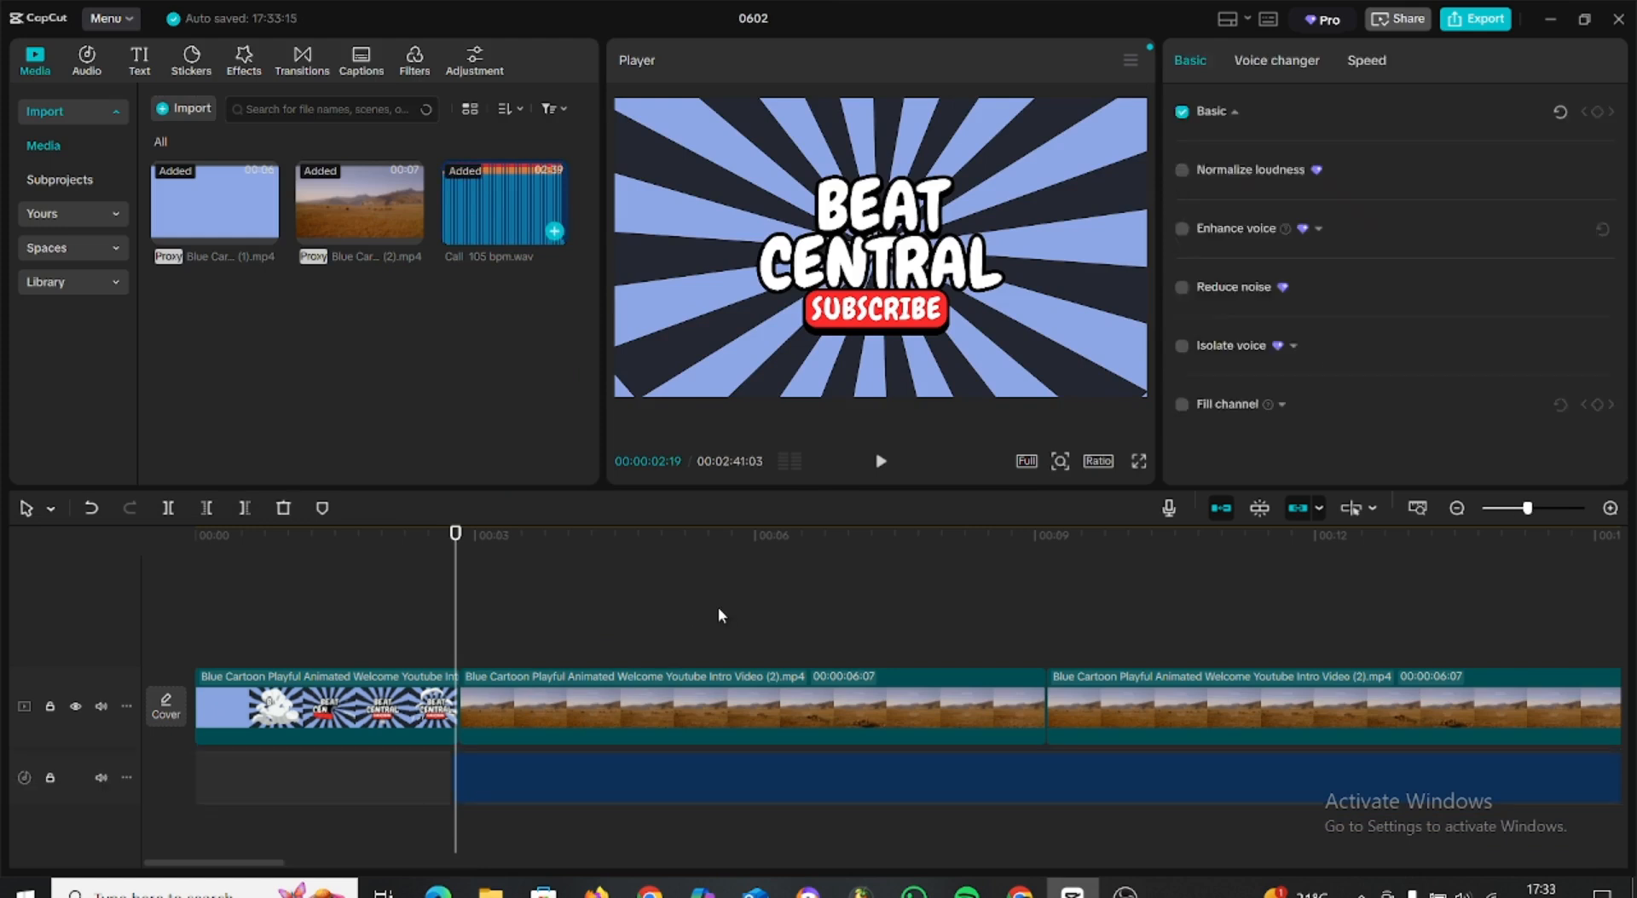
Play back the change from the intro to the landscape clip to check the beat's timing.
{"action": "left_click", "coordinate": [412, 535]}
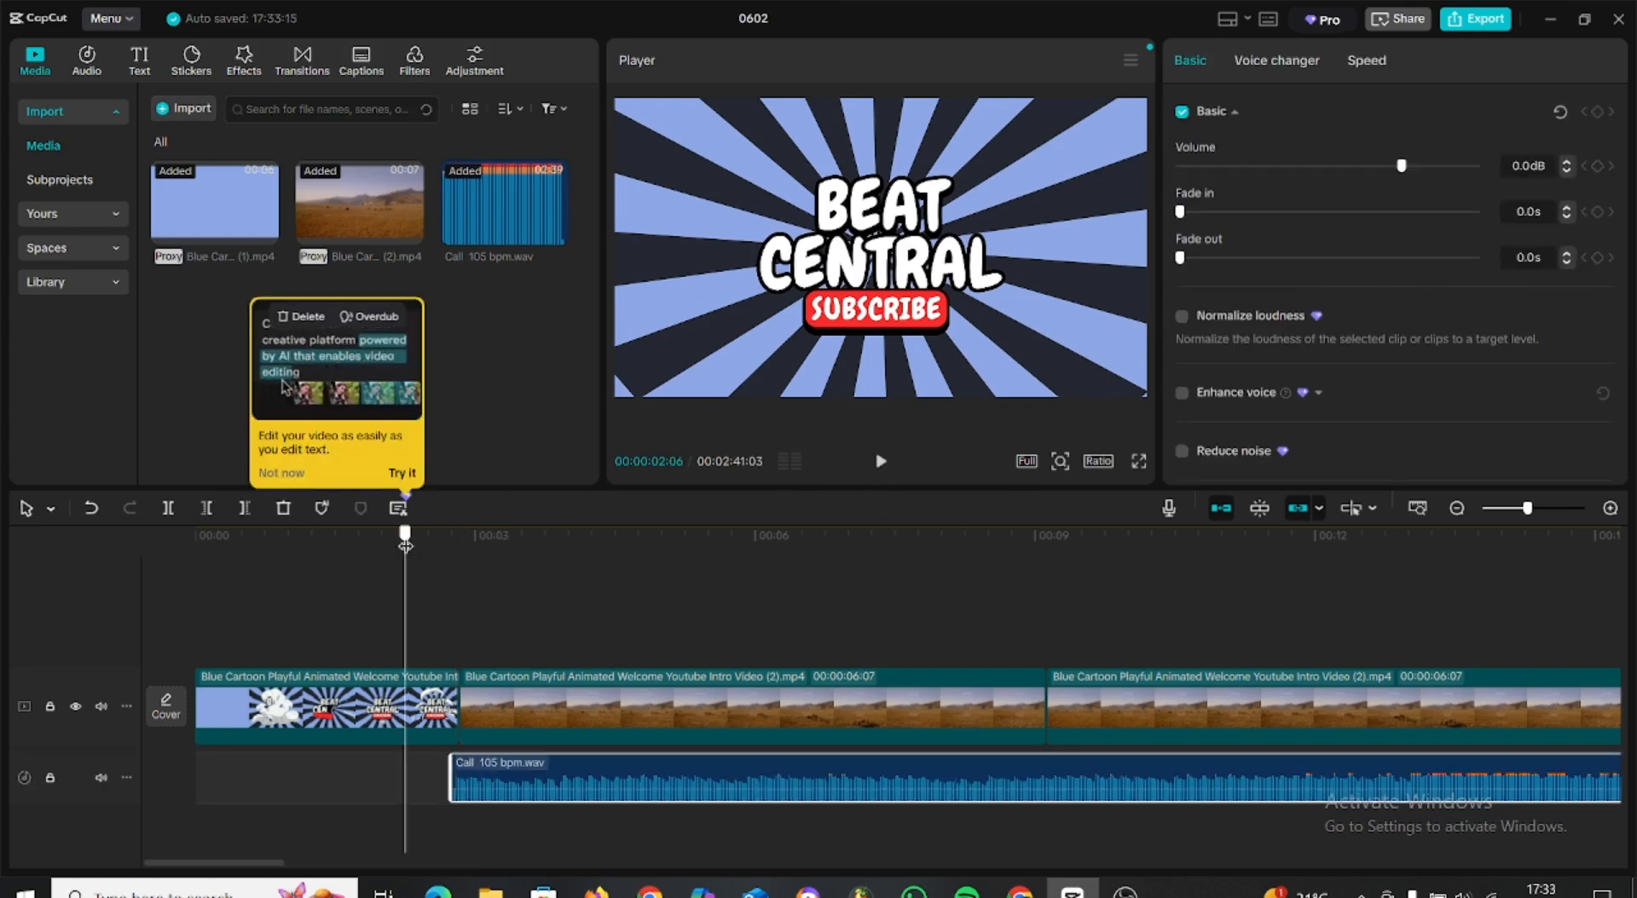
{"action": "left_click", "coordinate": [878, 467]}
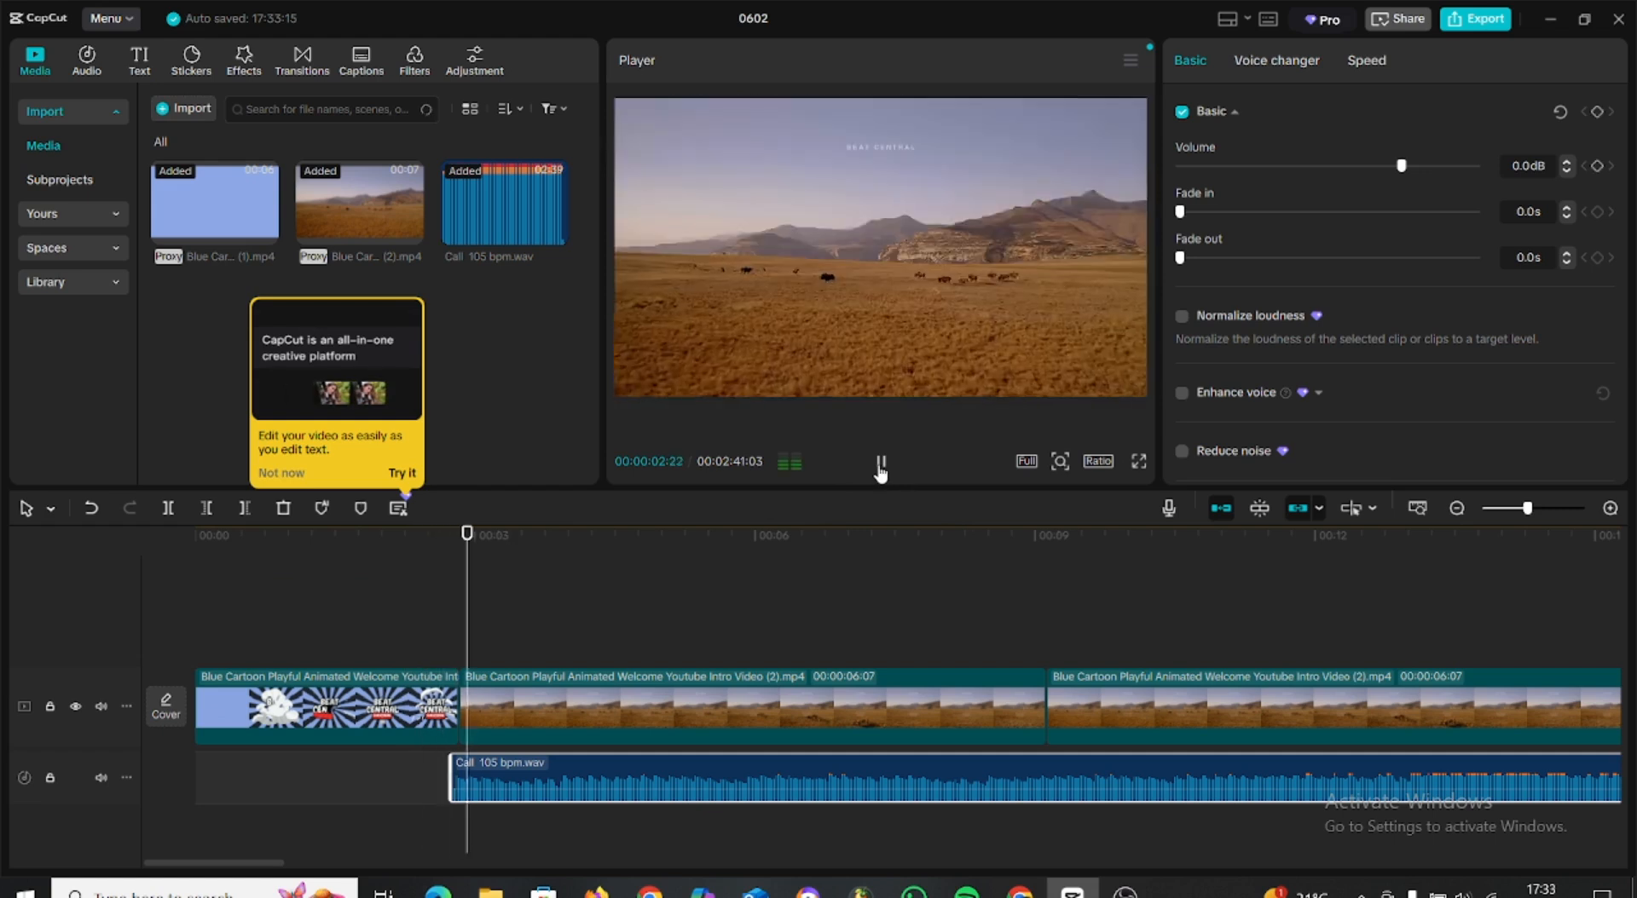
{"action": "left_click_drag", "start_coordinate": [505, 550], "coordinate": [35, 638]}
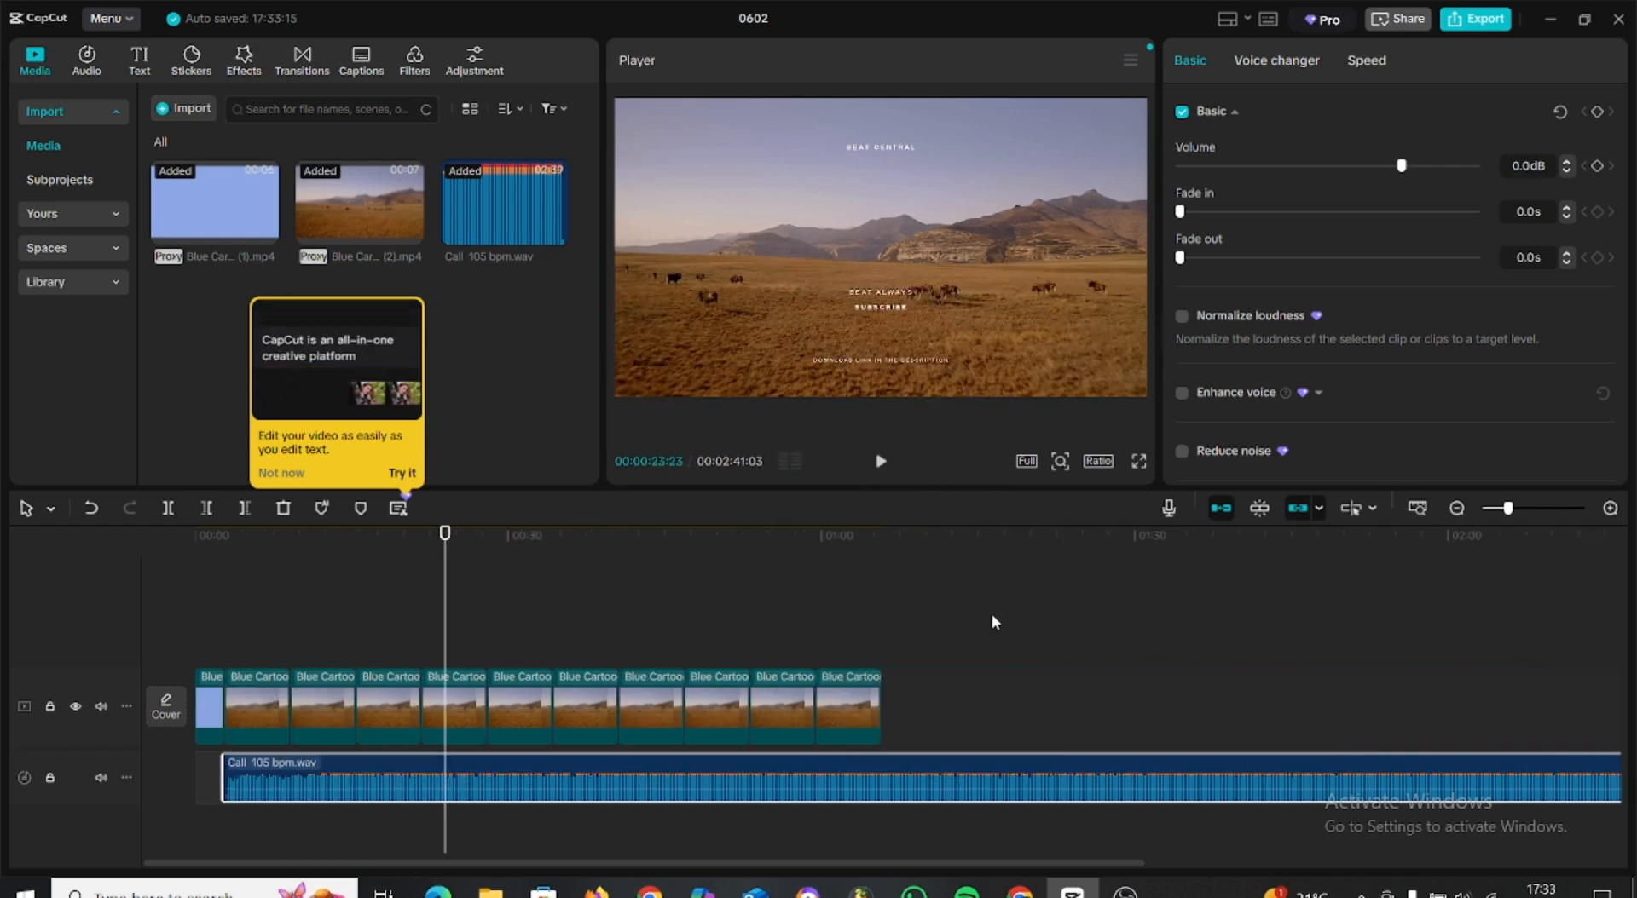
Add more landscape clip copies to cover the whole beat and trim the beat's tail, ending the sequence at 00:02:33:20.
{"action": "scroll", "coordinate": [991, 616], "scroll_direction": "down", "scroll_amount": 1}
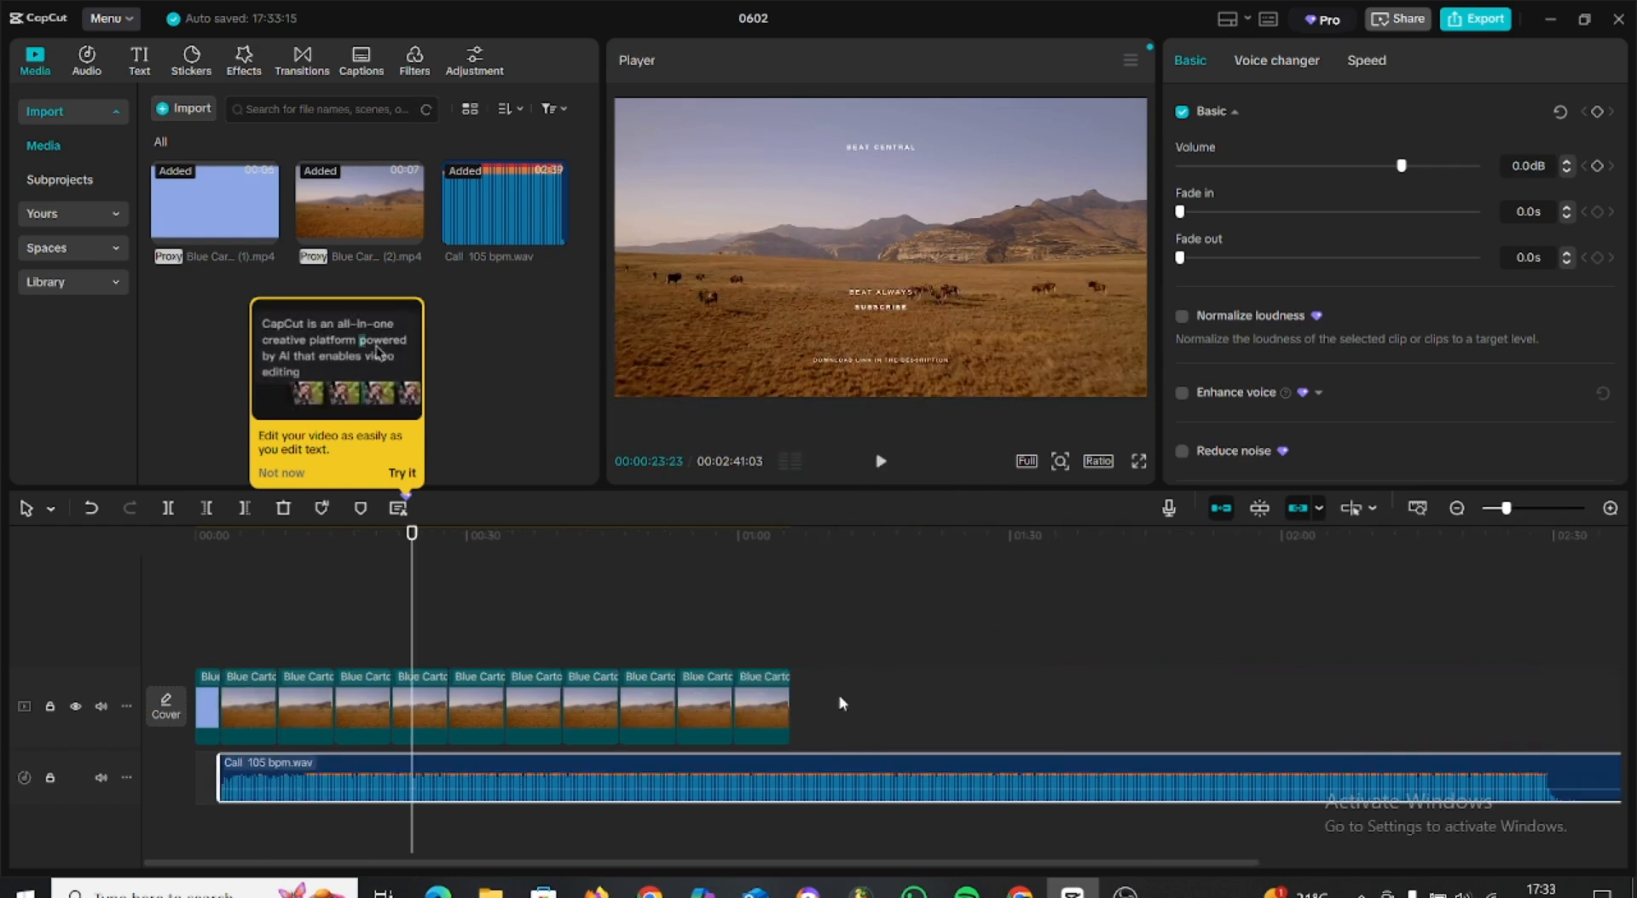
{"action": "left_click_drag", "start_coordinate": [691, 718], "coordinate": [282, 710]}
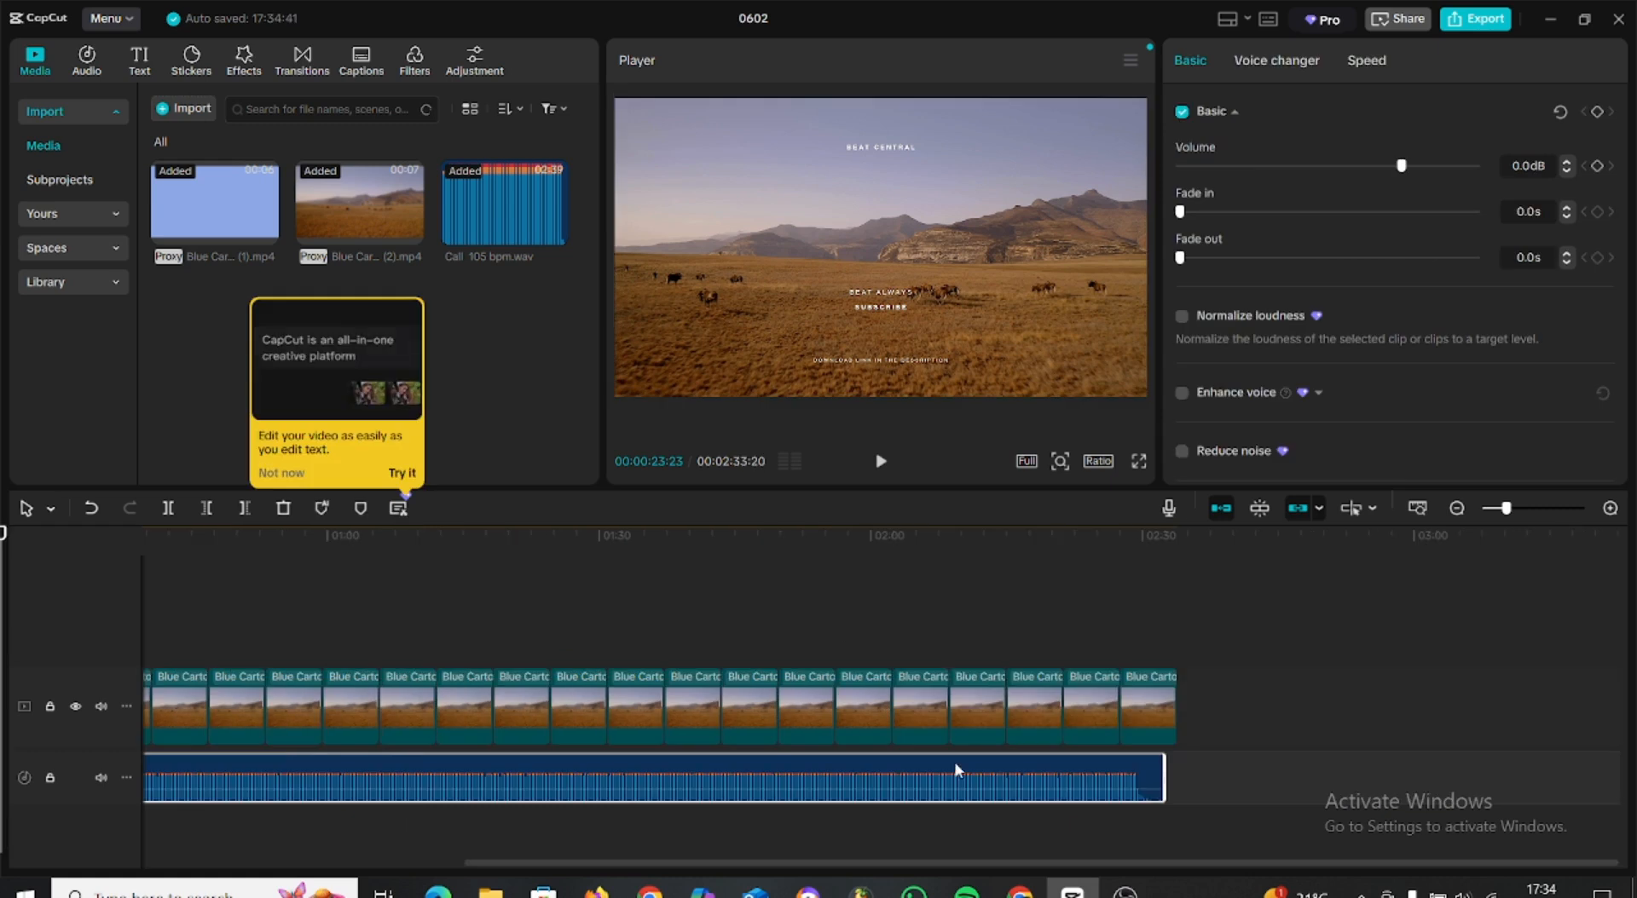
Import the Aqua_Blue reminder message PNG and overlay it above the main track at about 00:00:34.
{"action": "mouse_move", "coordinate": [1125, 893]}
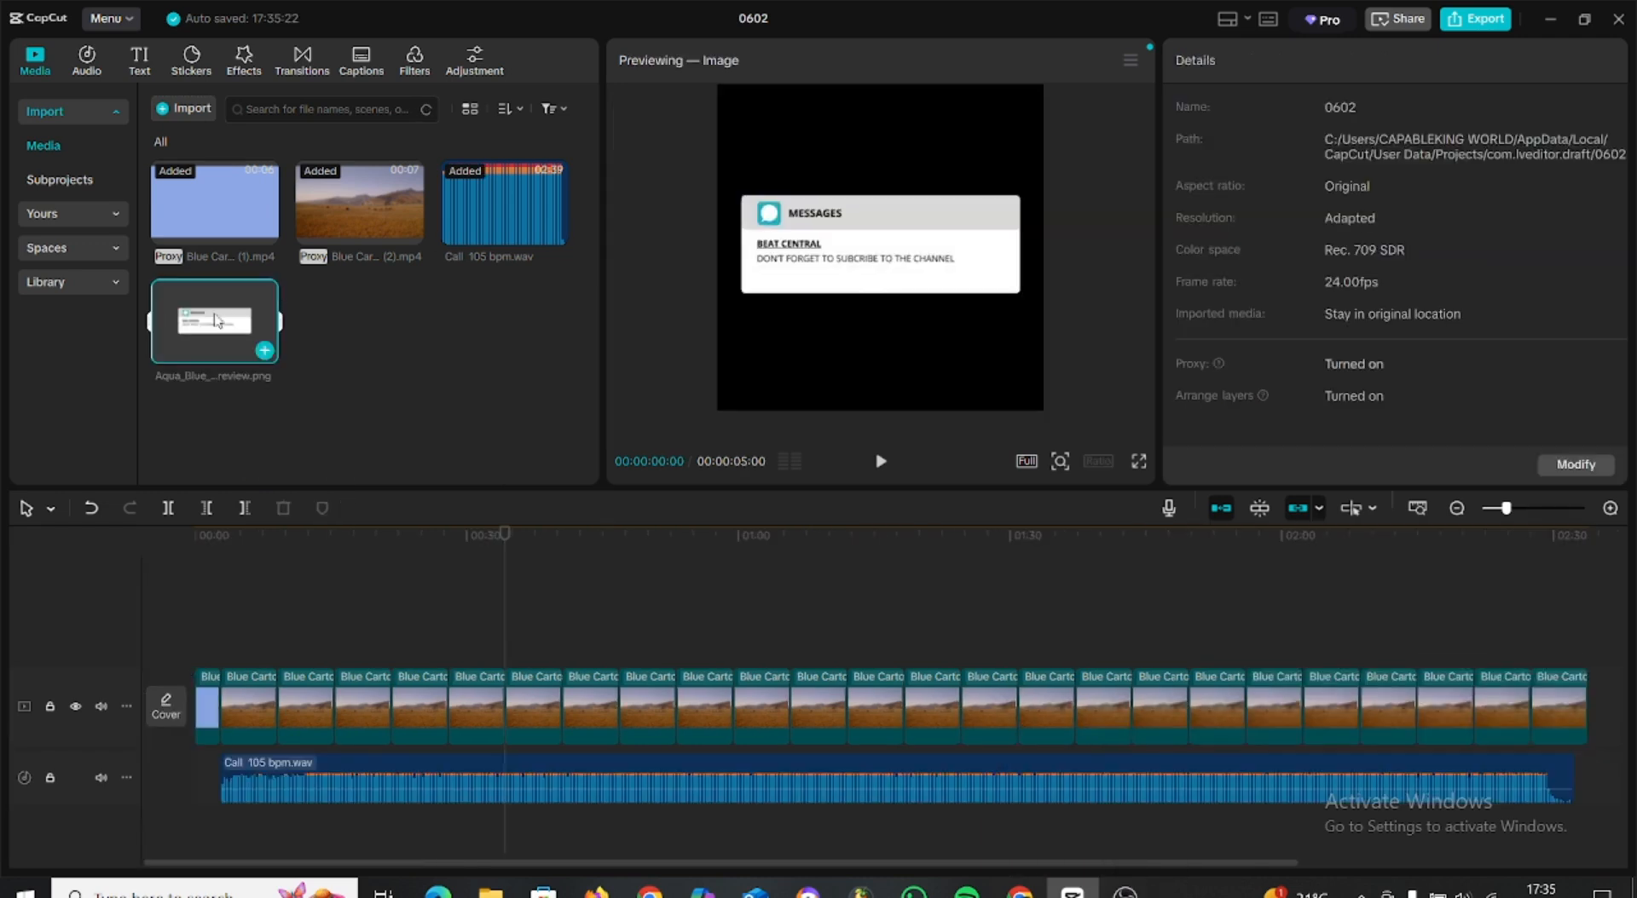
{"action": "left_click_drag", "start_coordinate": [218, 328], "coordinate": [503, 629]}
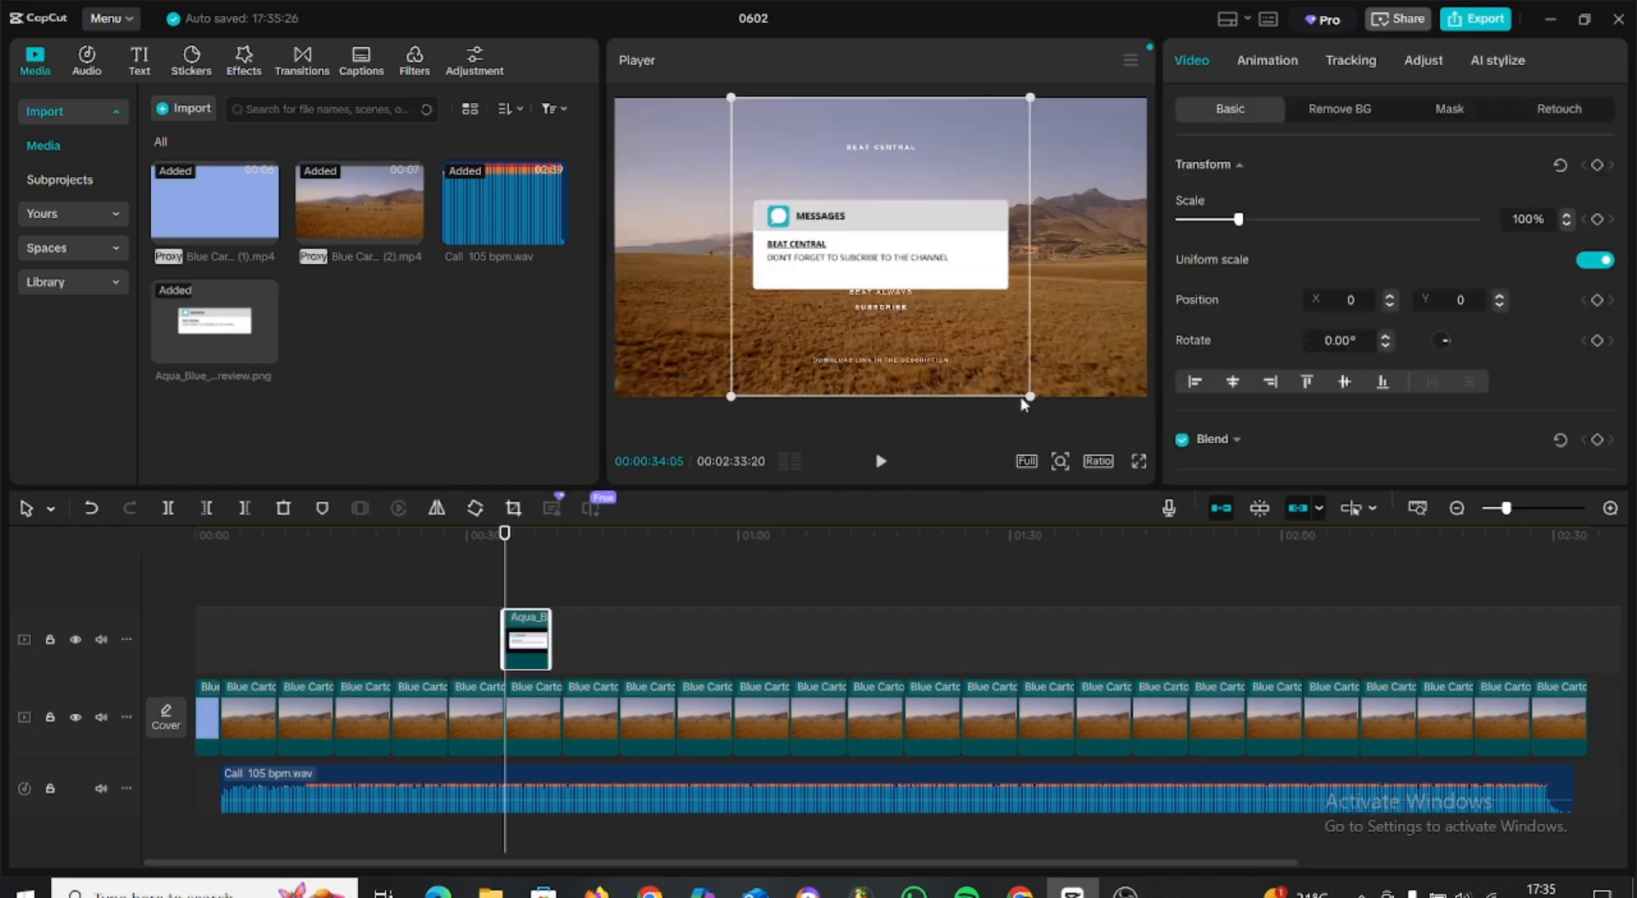
Scale the message overlay to 108%, move it up to X 54, Y 681, and lengthen its clip to about 13 seconds.
{"action": "mouse_move", "coordinate": [1032, 399]}
{"action": "left_mouse_down"}
{"action": "mouse_move", "coordinate": [978, 285]}
{"action": "mouse_move", "coordinate": [1044, 408]}
{"action": "left_mouse_up"}
{"action": "left_click_drag", "start_coordinate": [894, 273], "coordinate": [904, 201]}
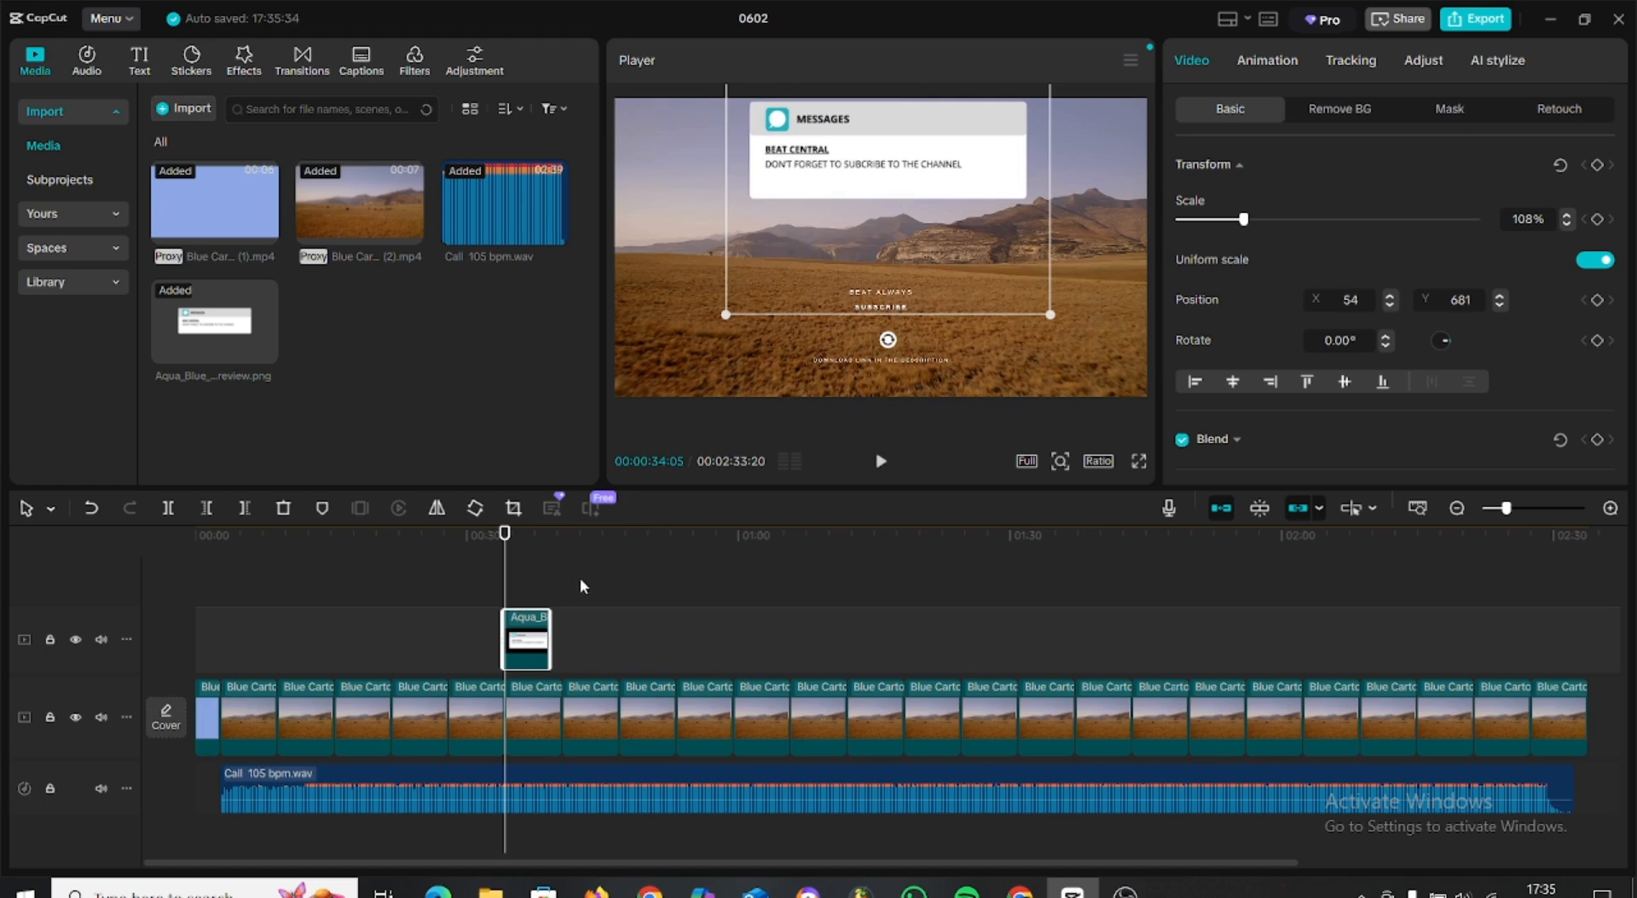
{"action": "left_click_drag", "start_coordinate": [552, 635], "coordinate": [621, 629]}
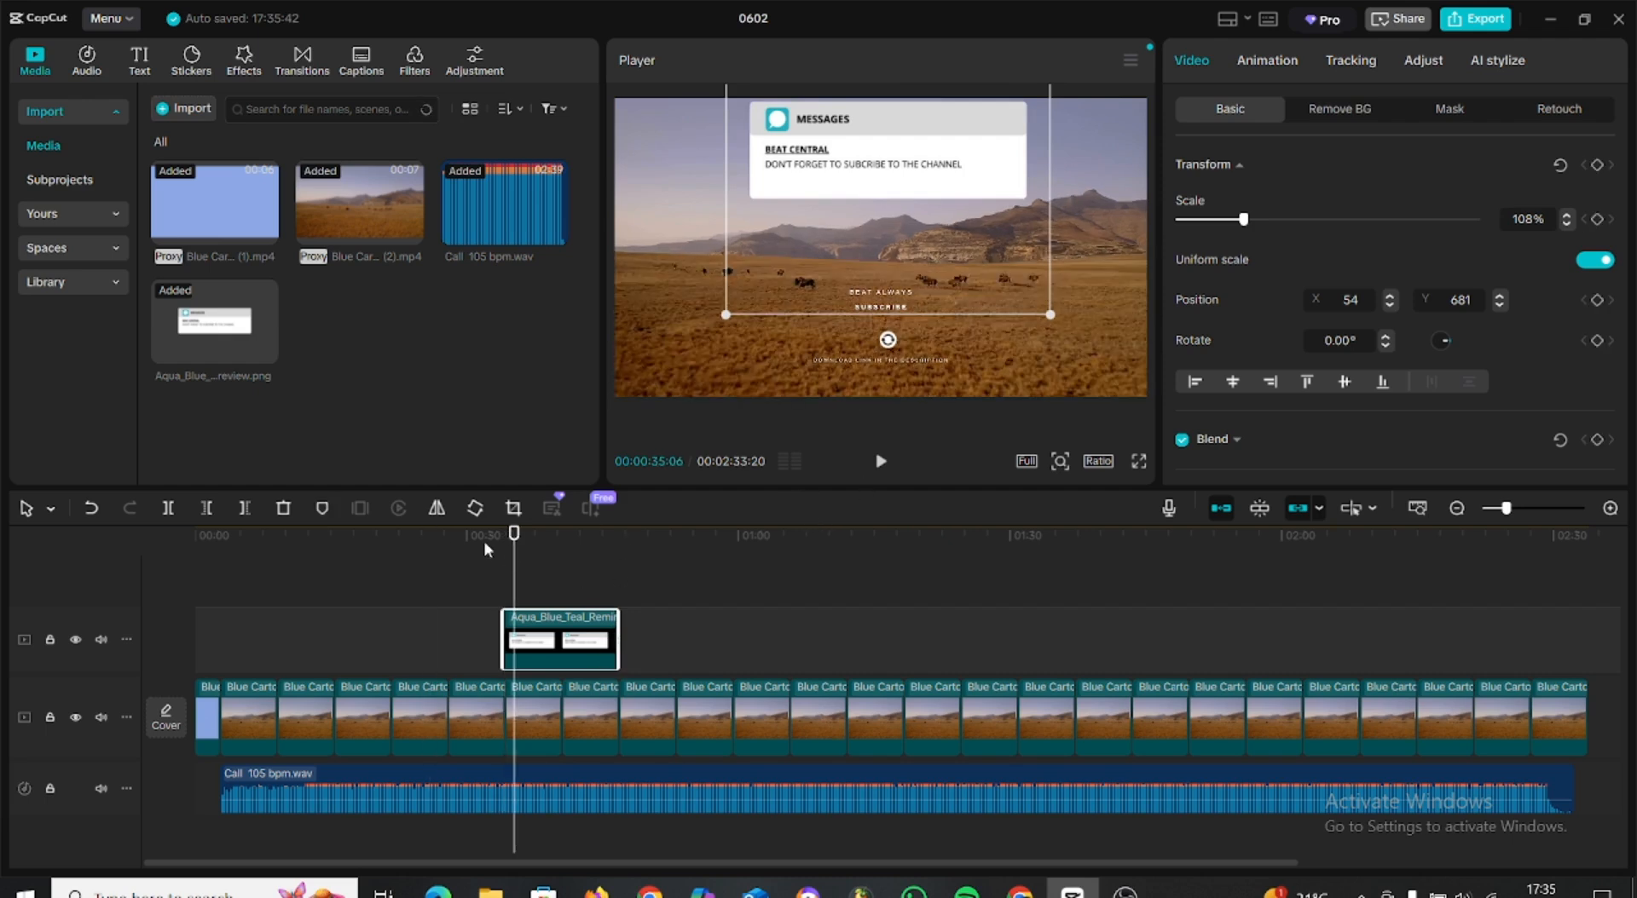
Find "notification" audio and place the "Notification sound / Messenger / Glockenspiel" clip under the message overlay's start at 00:00:33:20.
{"action": "left_click_drag", "start_coordinate": [493, 540], "coordinate": [502, 541]}
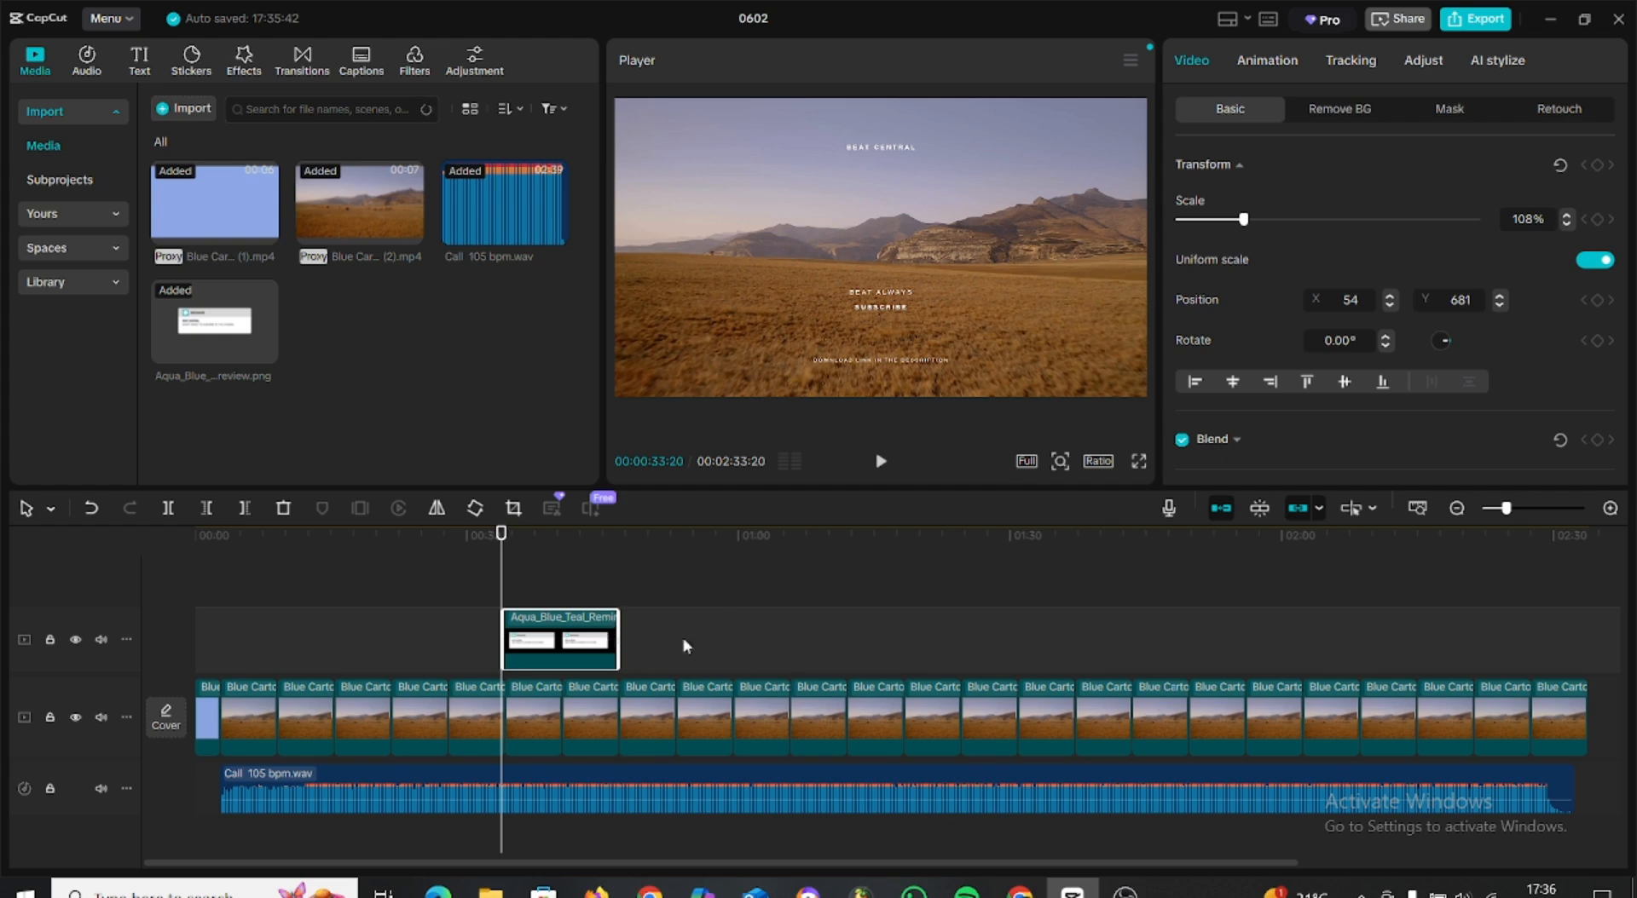
{"action": "left_click", "coordinate": [86, 71]}
{"action": "left_click", "coordinate": [335, 359]}
{"action": "left_click_drag", "start_coordinate": [325, 351], "coordinate": [505, 829]}
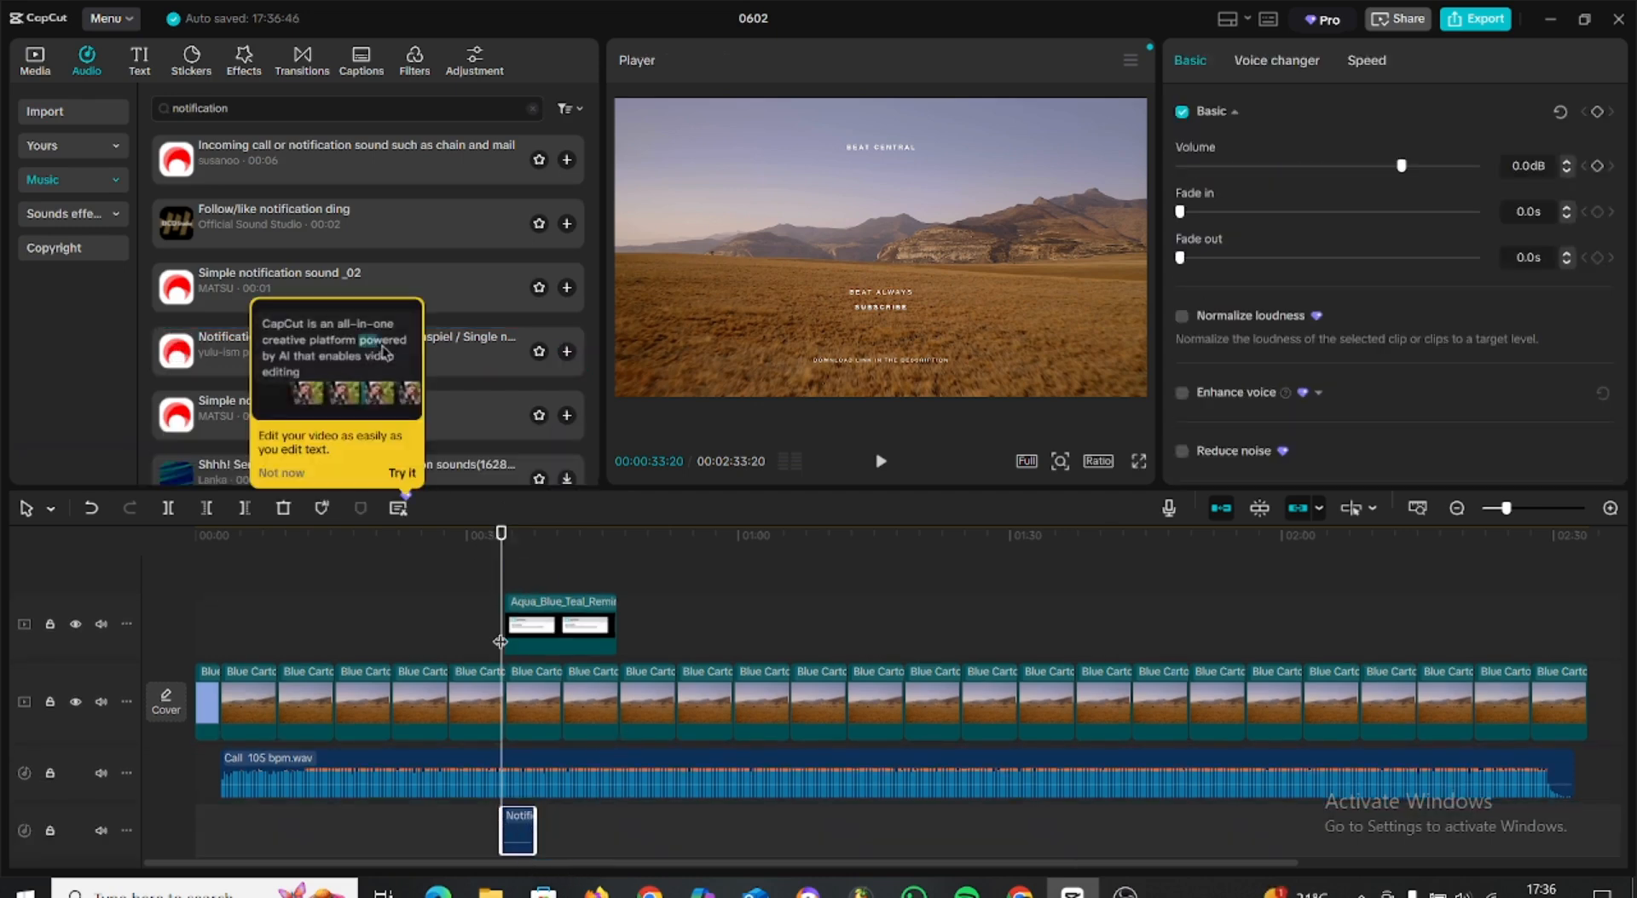
Play back from 00:00:30:19 to check the message overlay together with its notification sound.
{"action": "left_click", "coordinate": [474, 537]}
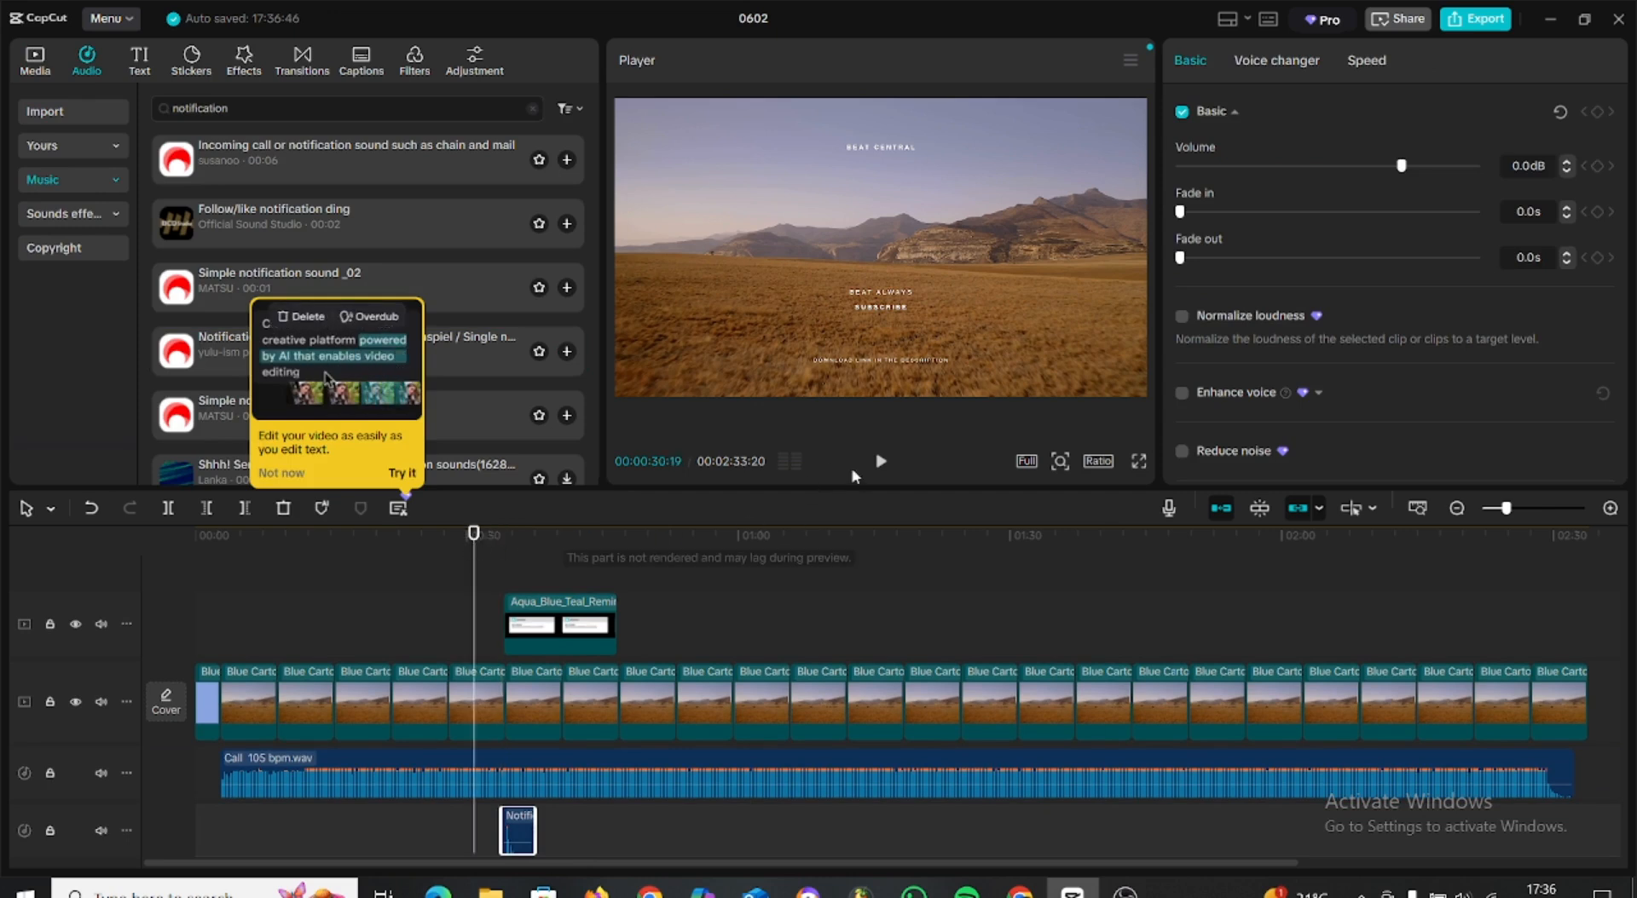
{"action": "left_click", "coordinate": [882, 462]}
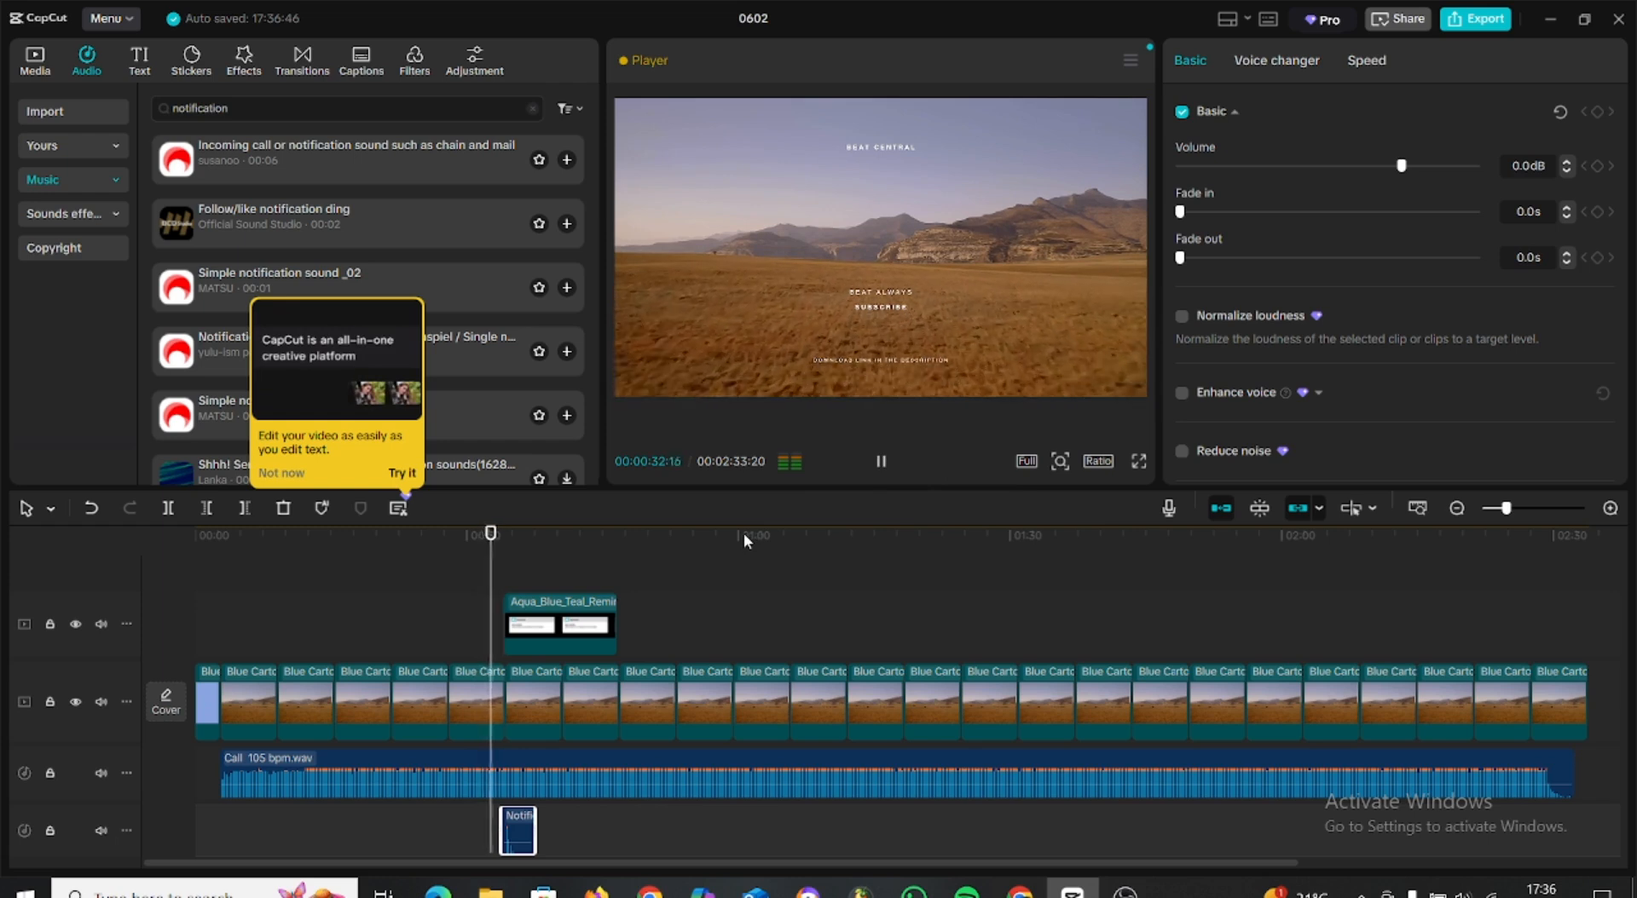
{"action": "key", "text": "space"}
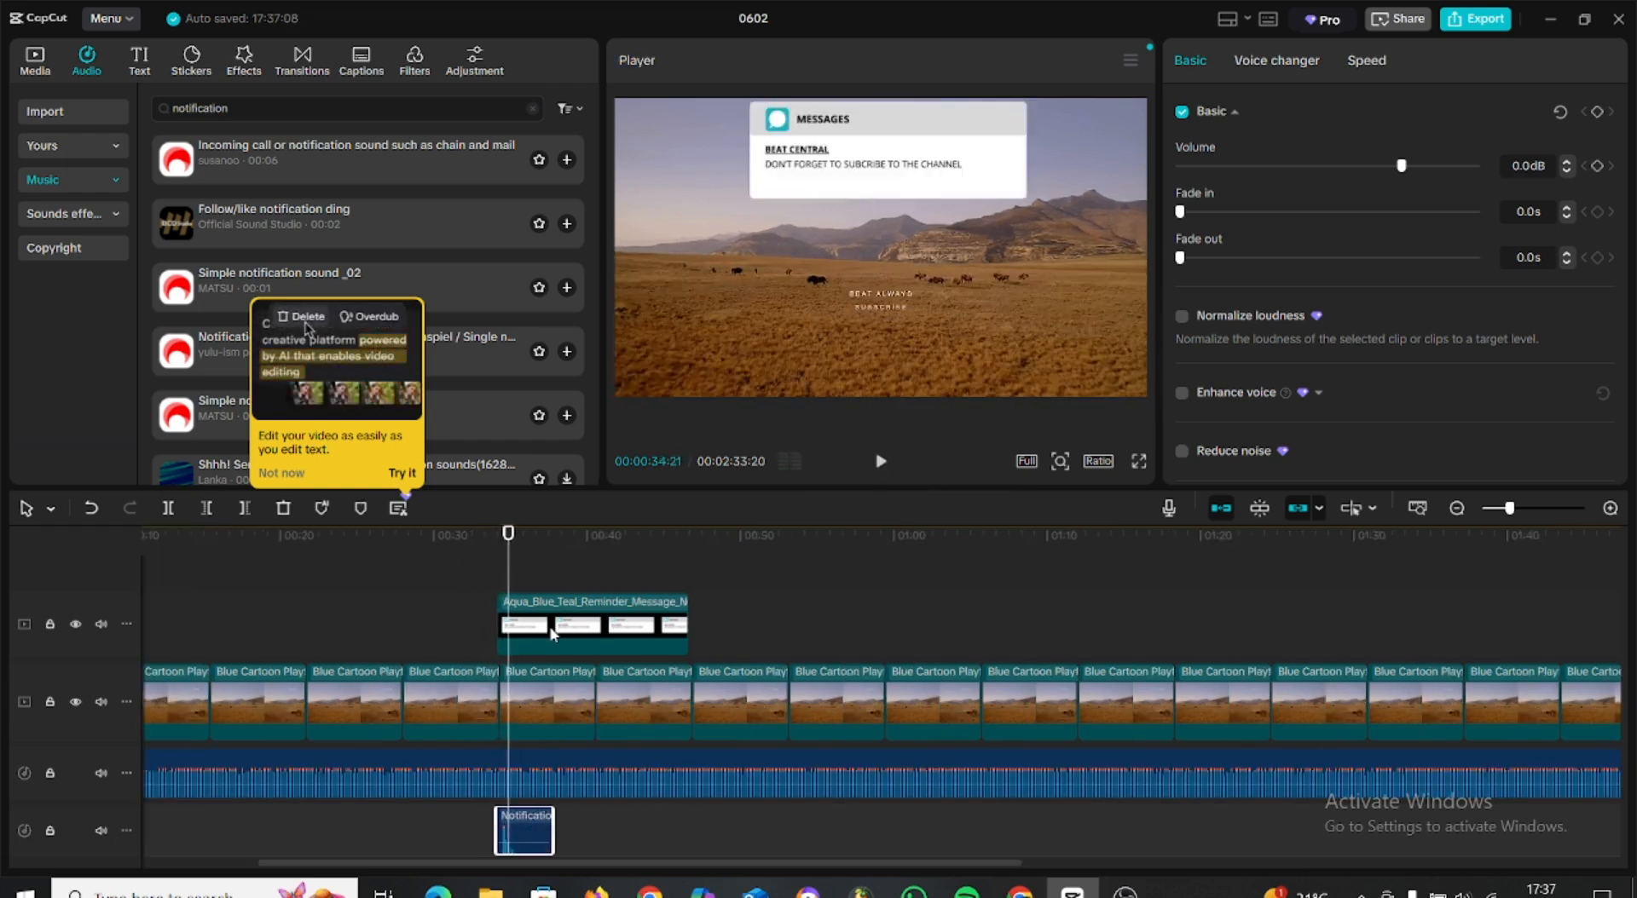
Copy the message overlay to about 01:20 and 02:08, adding a copy of the notification sound under the 02:08 overlay.
{"action": "left_click", "coordinate": [552, 629], "text": "ctrl"}
{"action": "left_click", "coordinate": [530, 842], "text": "ctrl"}
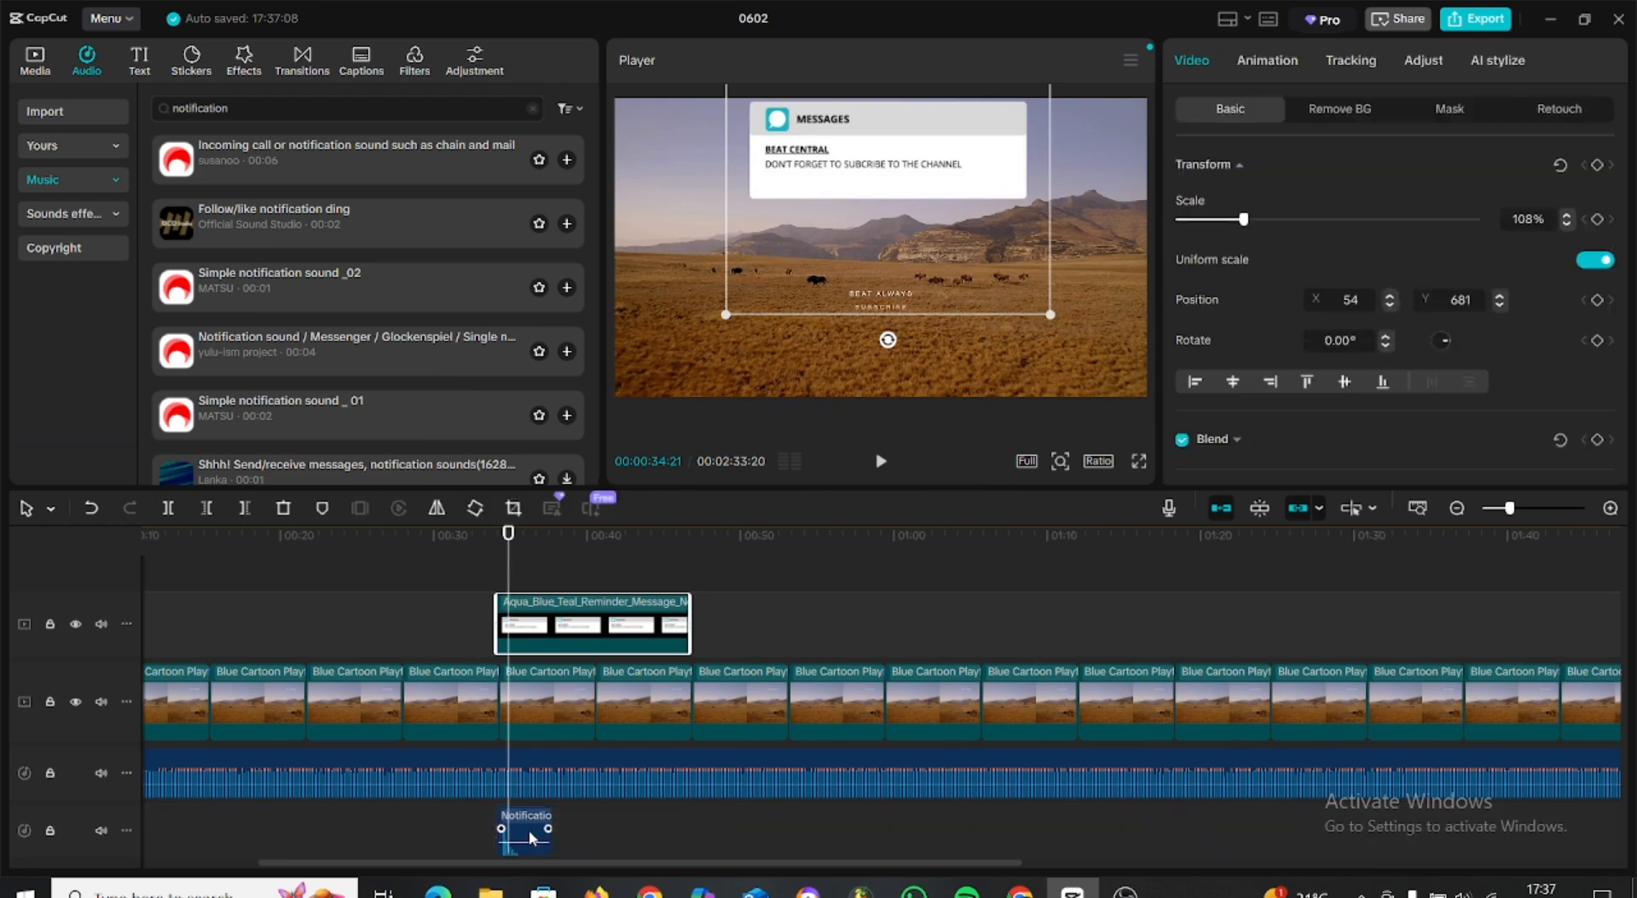
{"action": "left_click", "coordinate": [530, 840], "text": "ctrl"}
{"action": "left_click_drag", "start_coordinate": [535, 828], "coordinate": [1471, 849]}
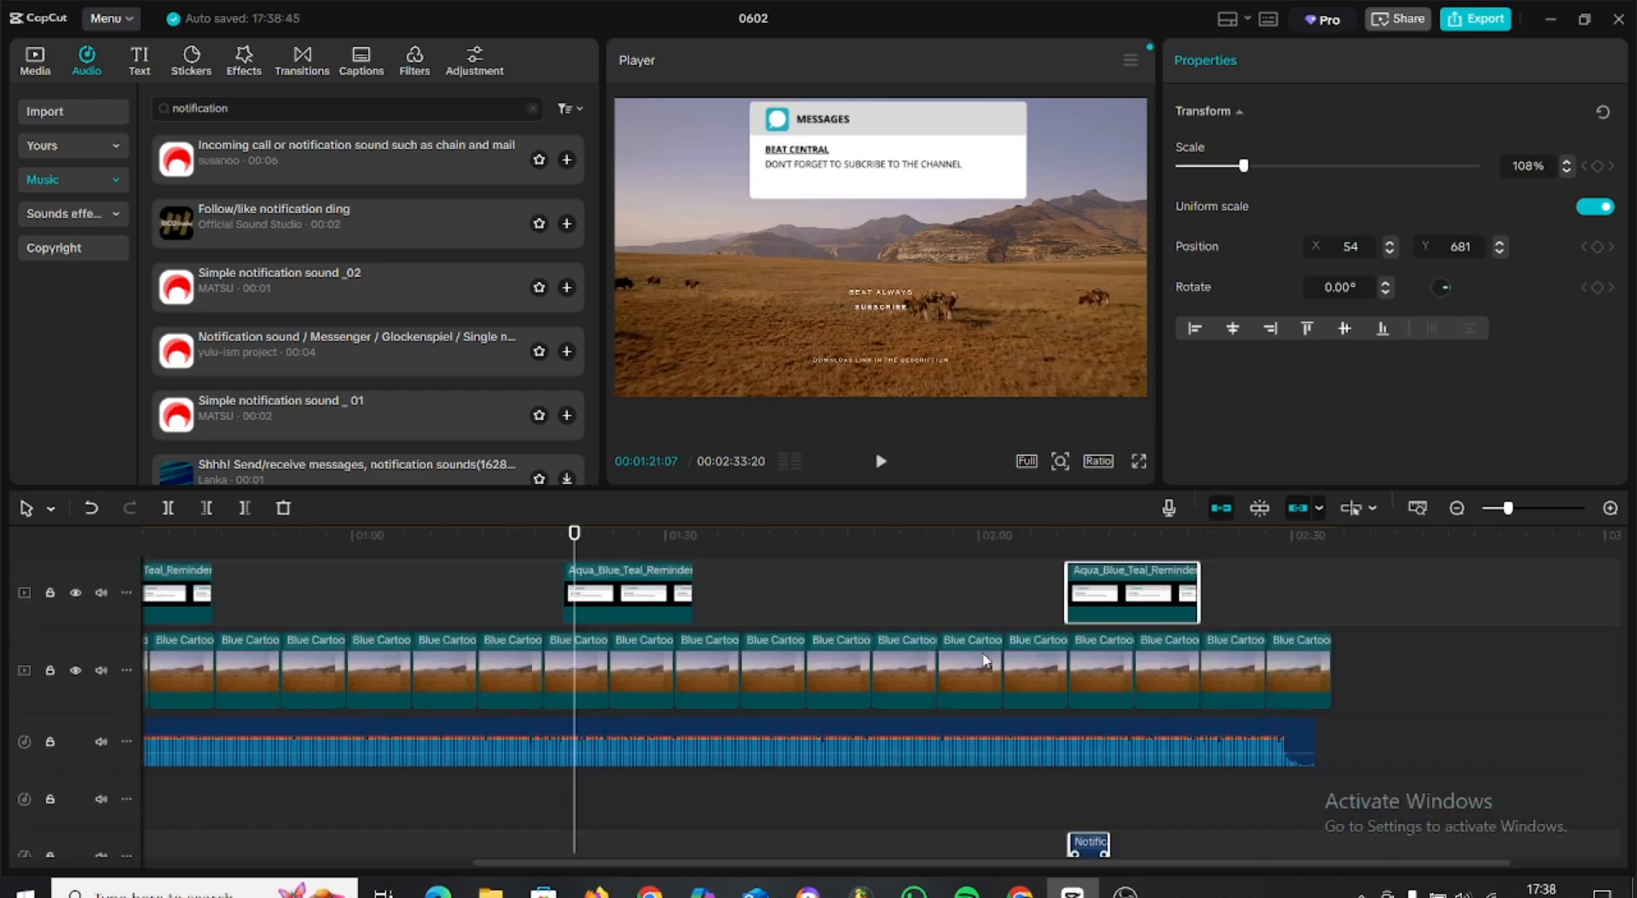
Move the notification sound copy at about 02:08 up onto the first notification sound's track.
{"action": "scroll", "coordinate": [985, 661], "scroll_direction": "down", "scroll_amount": 1}
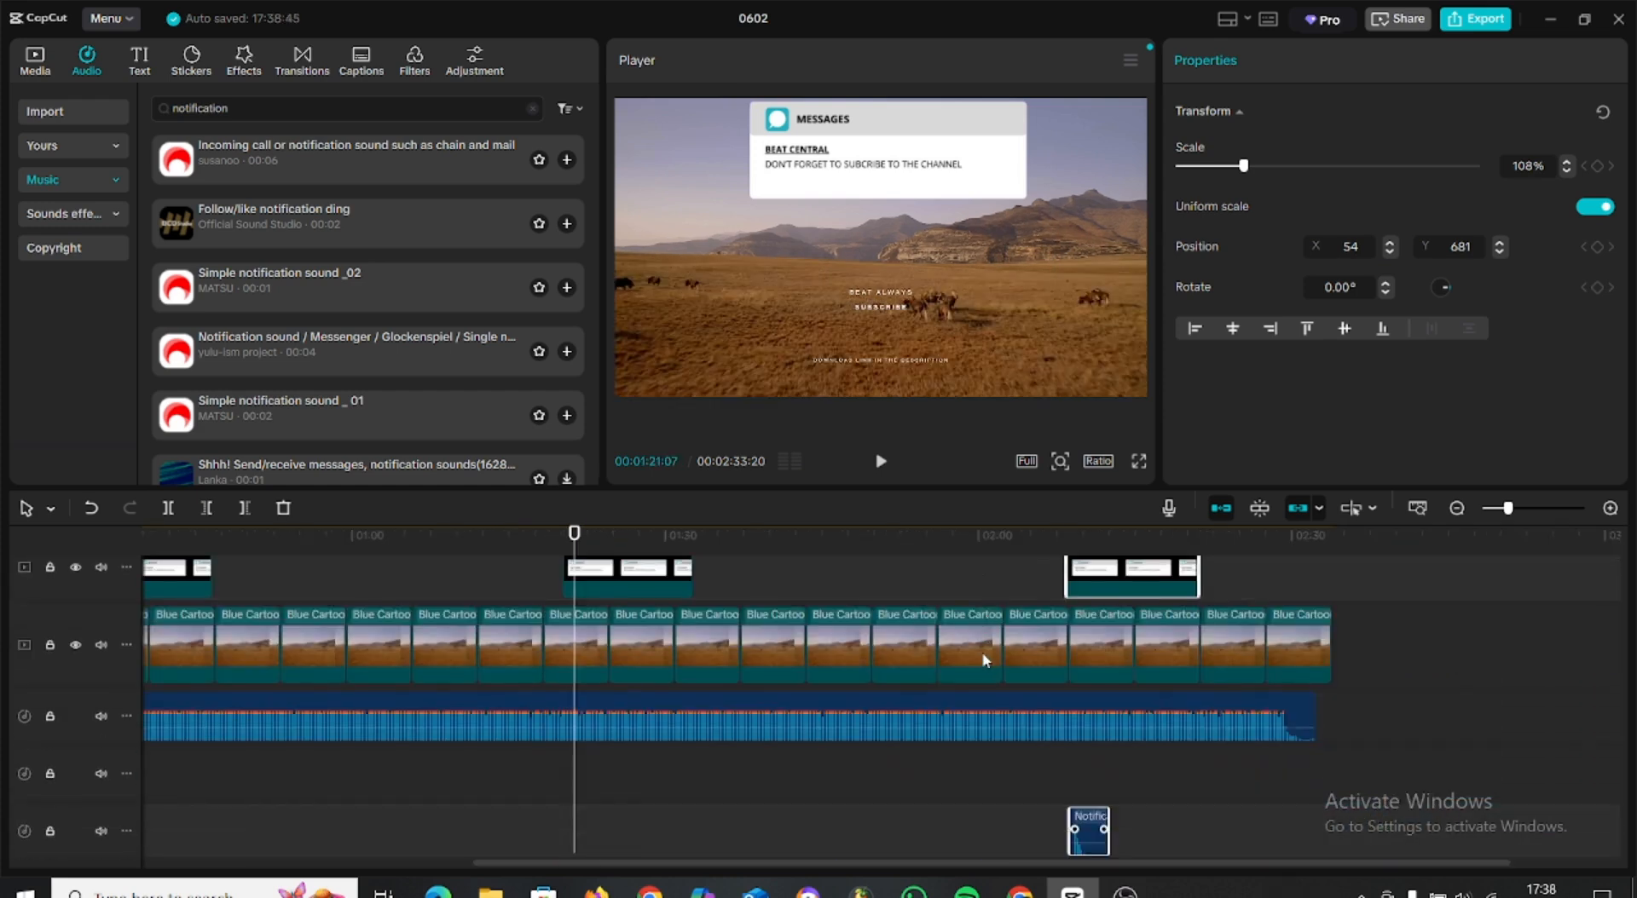
{"action": "left_click", "coordinate": [988, 754]}
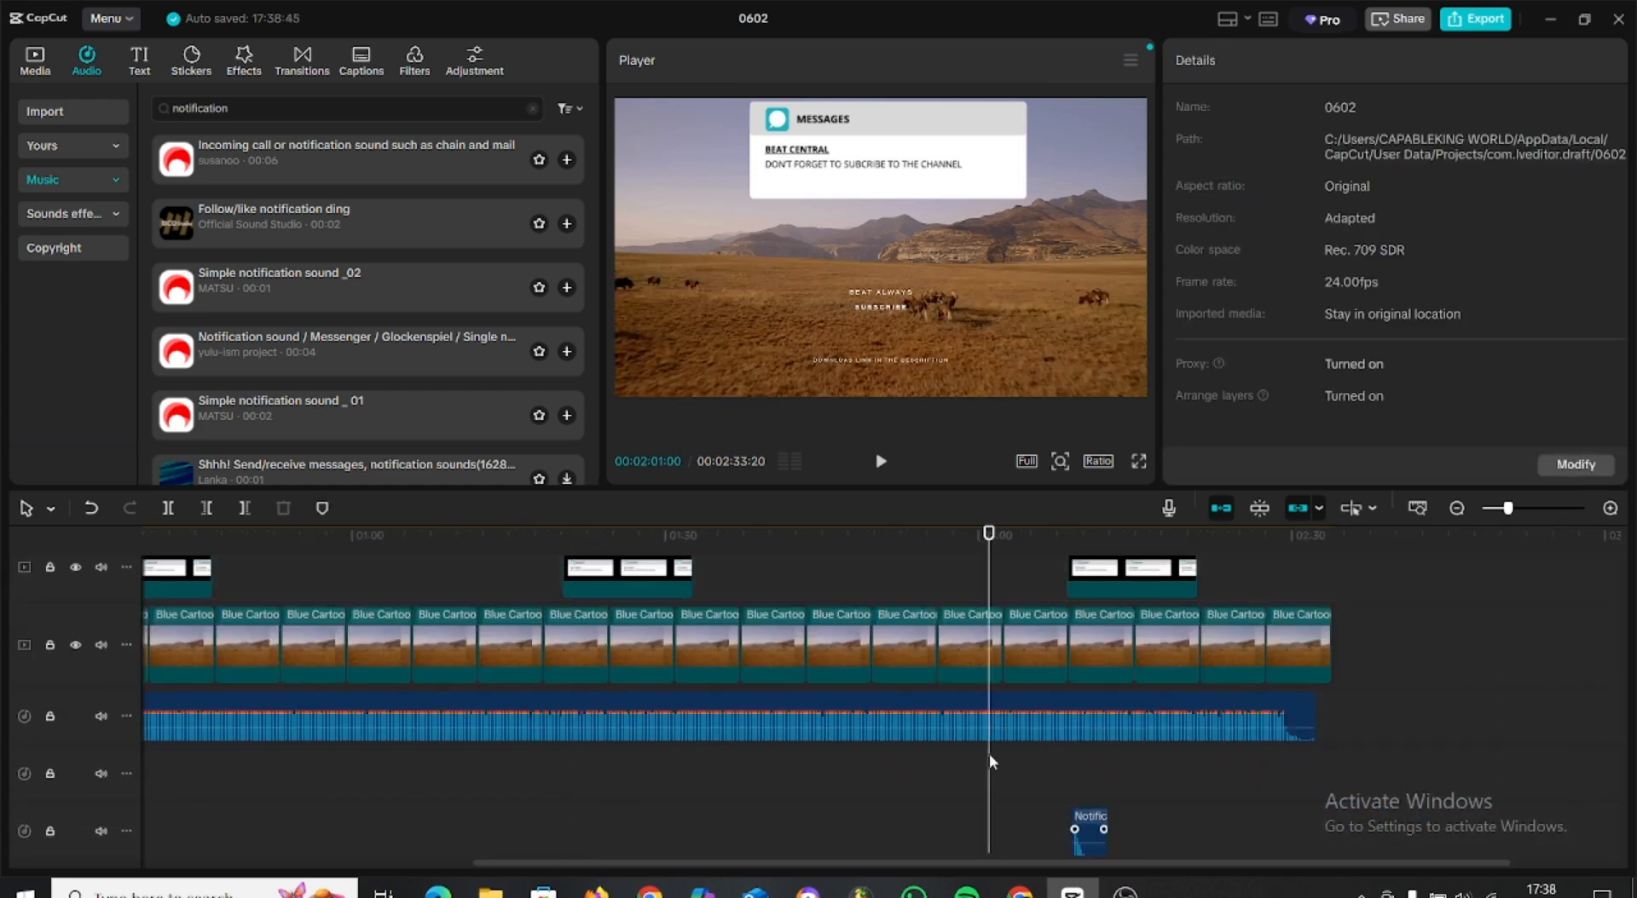
{"action": "left_click", "coordinate": [1096, 838]}
{"action": "left_click_drag", "start_coordinate": [1094, 834], "coordinate": [1092, 776]}
{"action": "scroll", "coordinate": [908, 755], "scroll_direction": "up", "scroll_amount": 1}
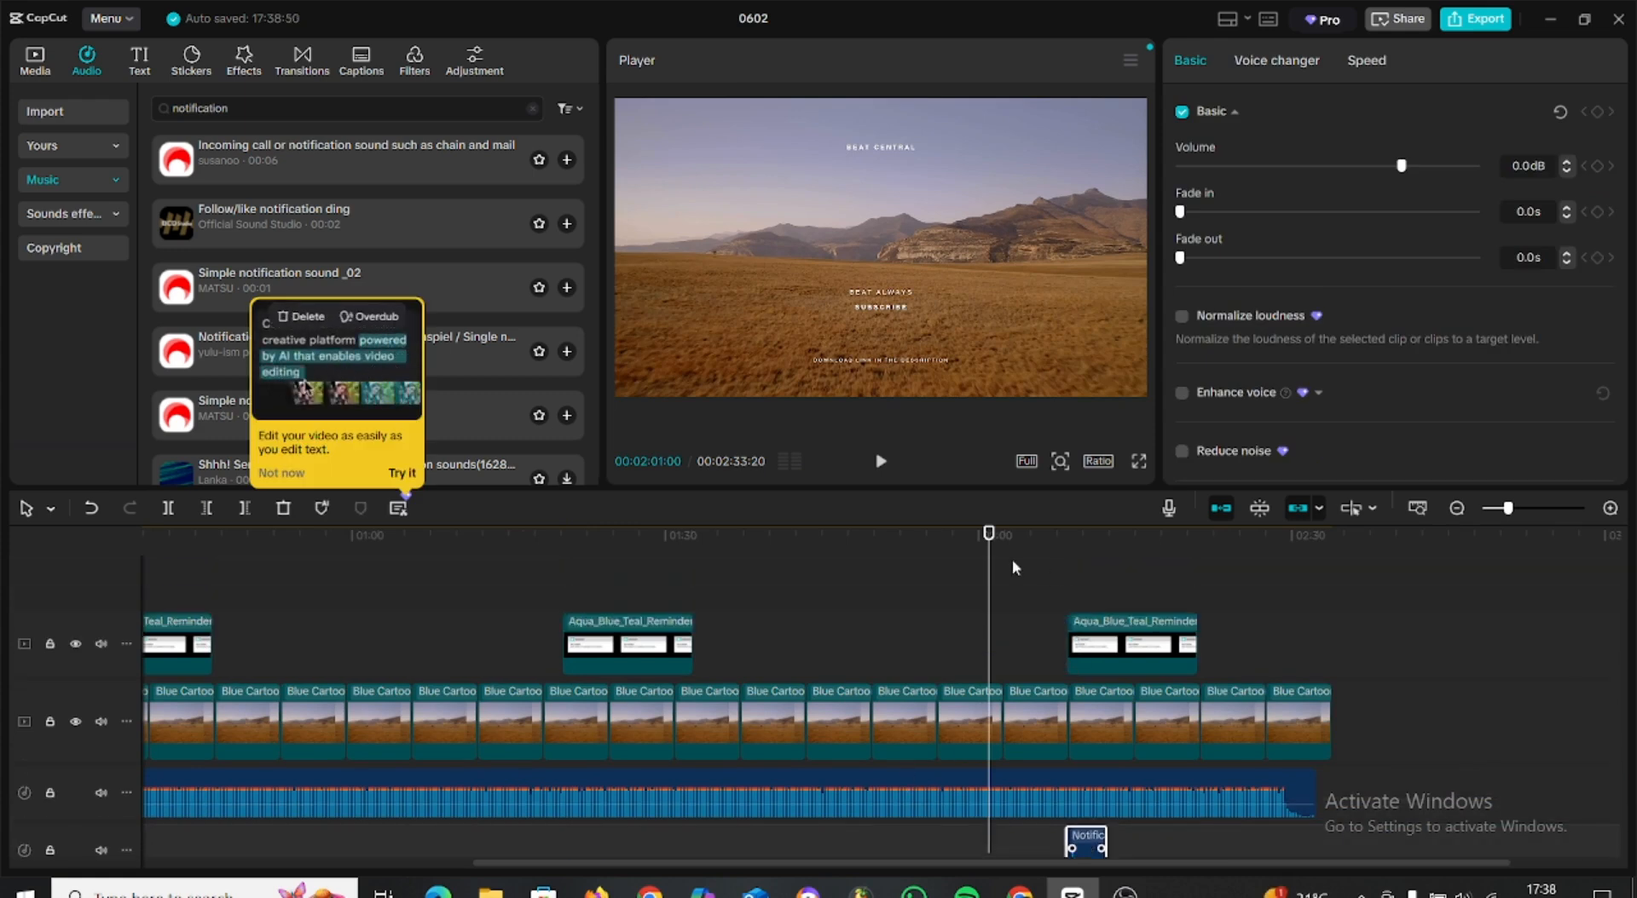
Add a default text clip above the message overlays, starting where the intro ends and extending to the end of the visuals.
{"action": "key", "text": "Home"}
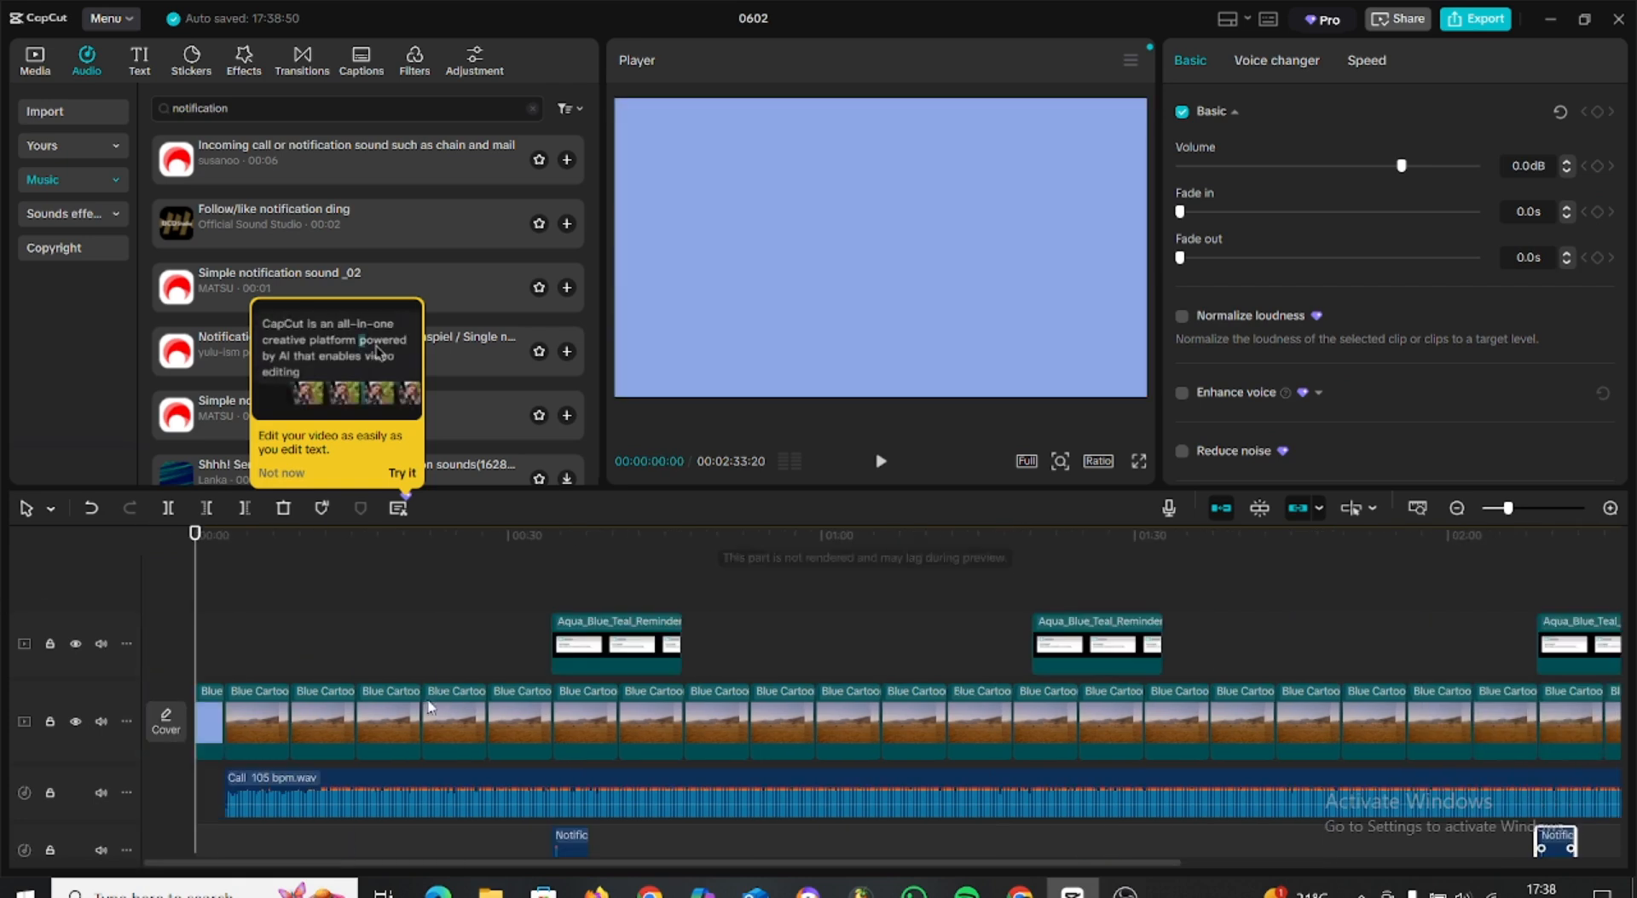
{"action": "key", "text": "space"}
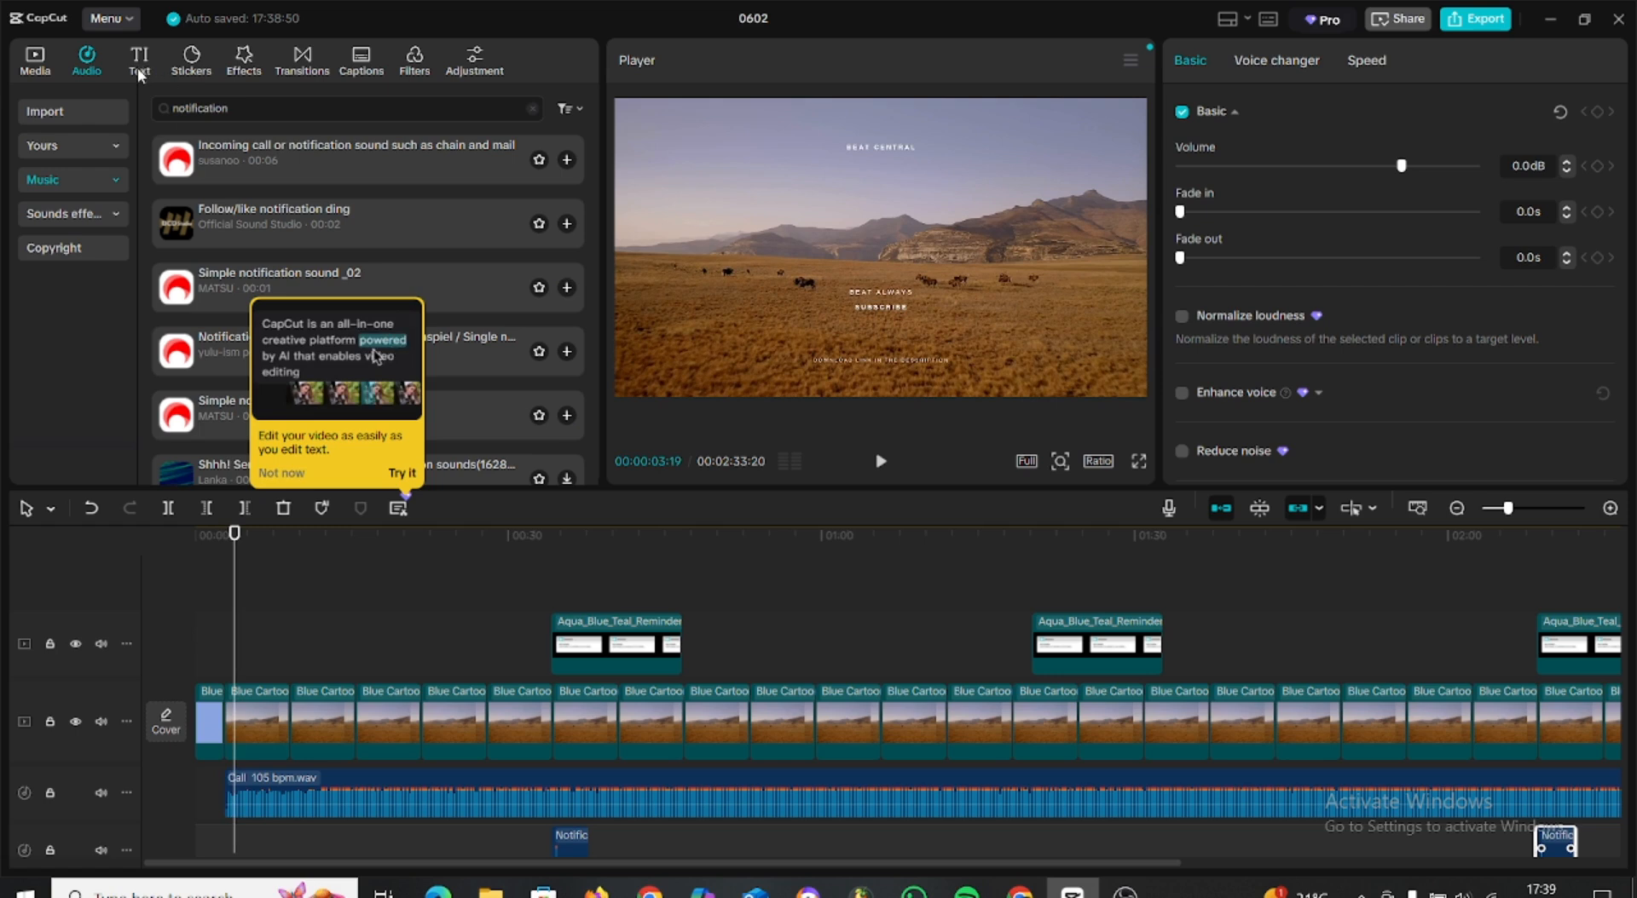
{"action": "left_click", "coordinate": [140, 68]}
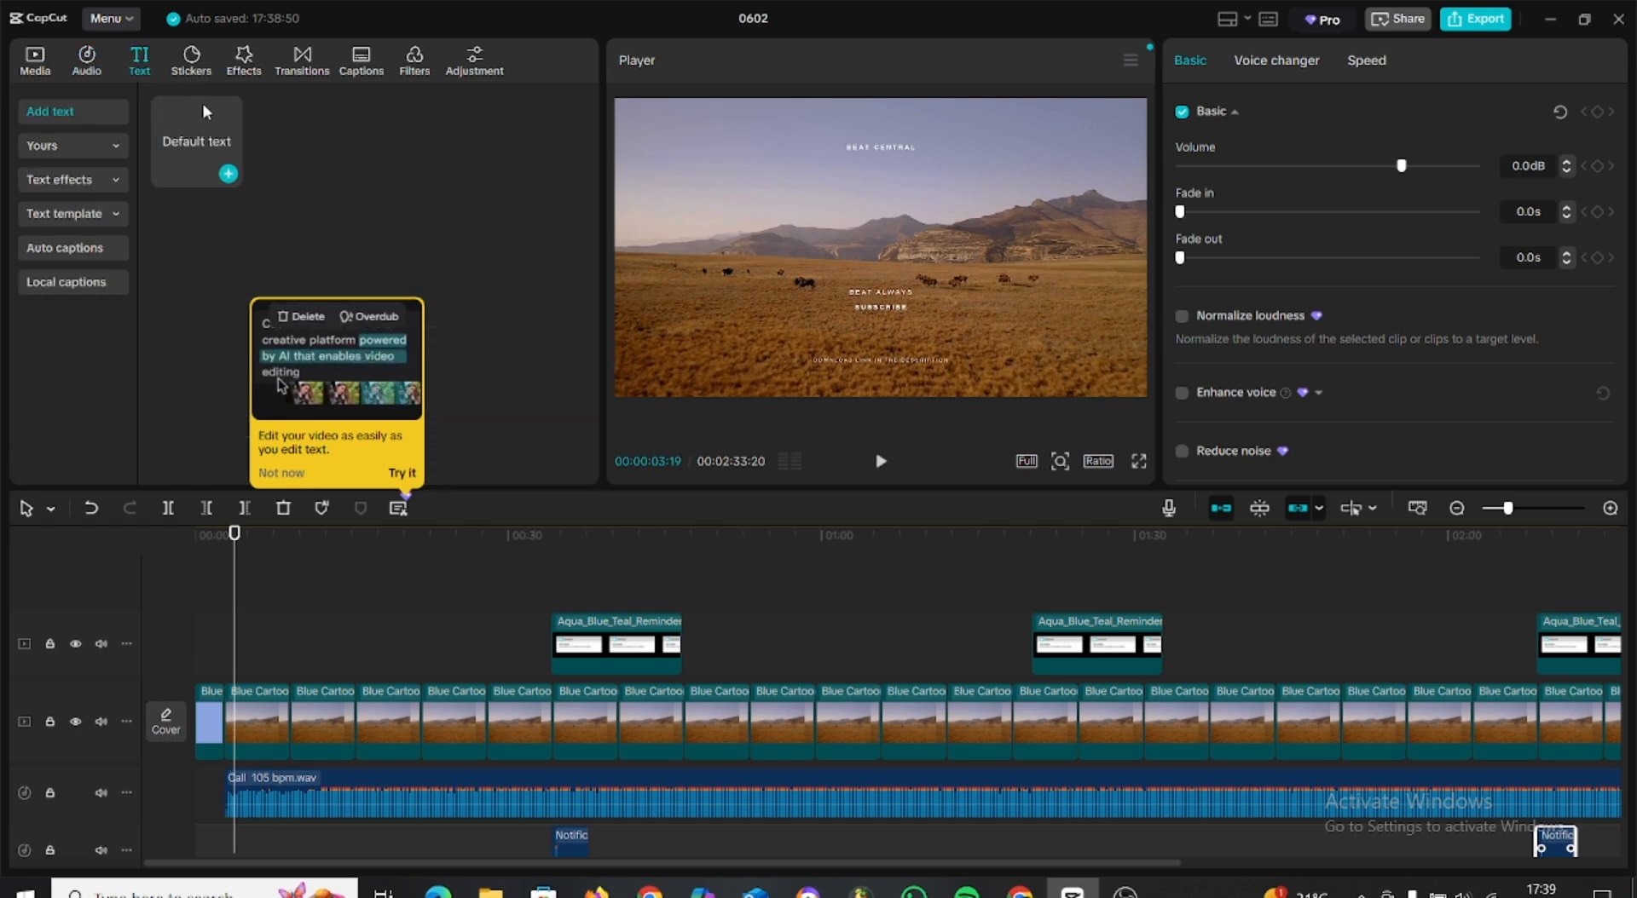
{"action": "left_click", "coordinate": [185, 145]}
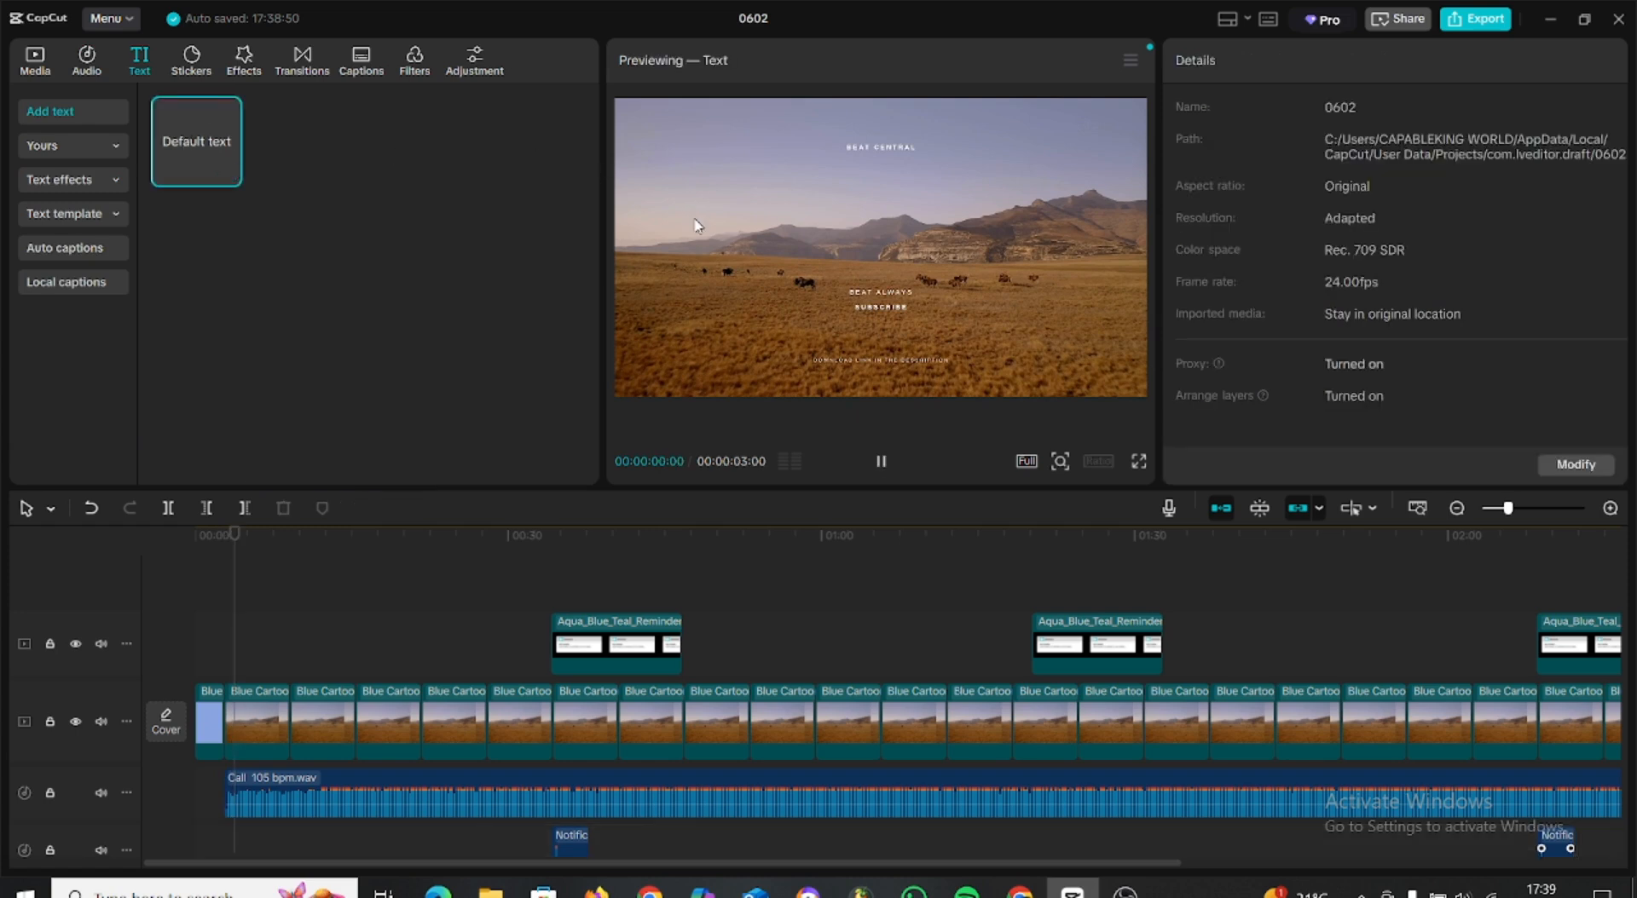
{"action": "mouse_move", "coordinate": [197, 152]}
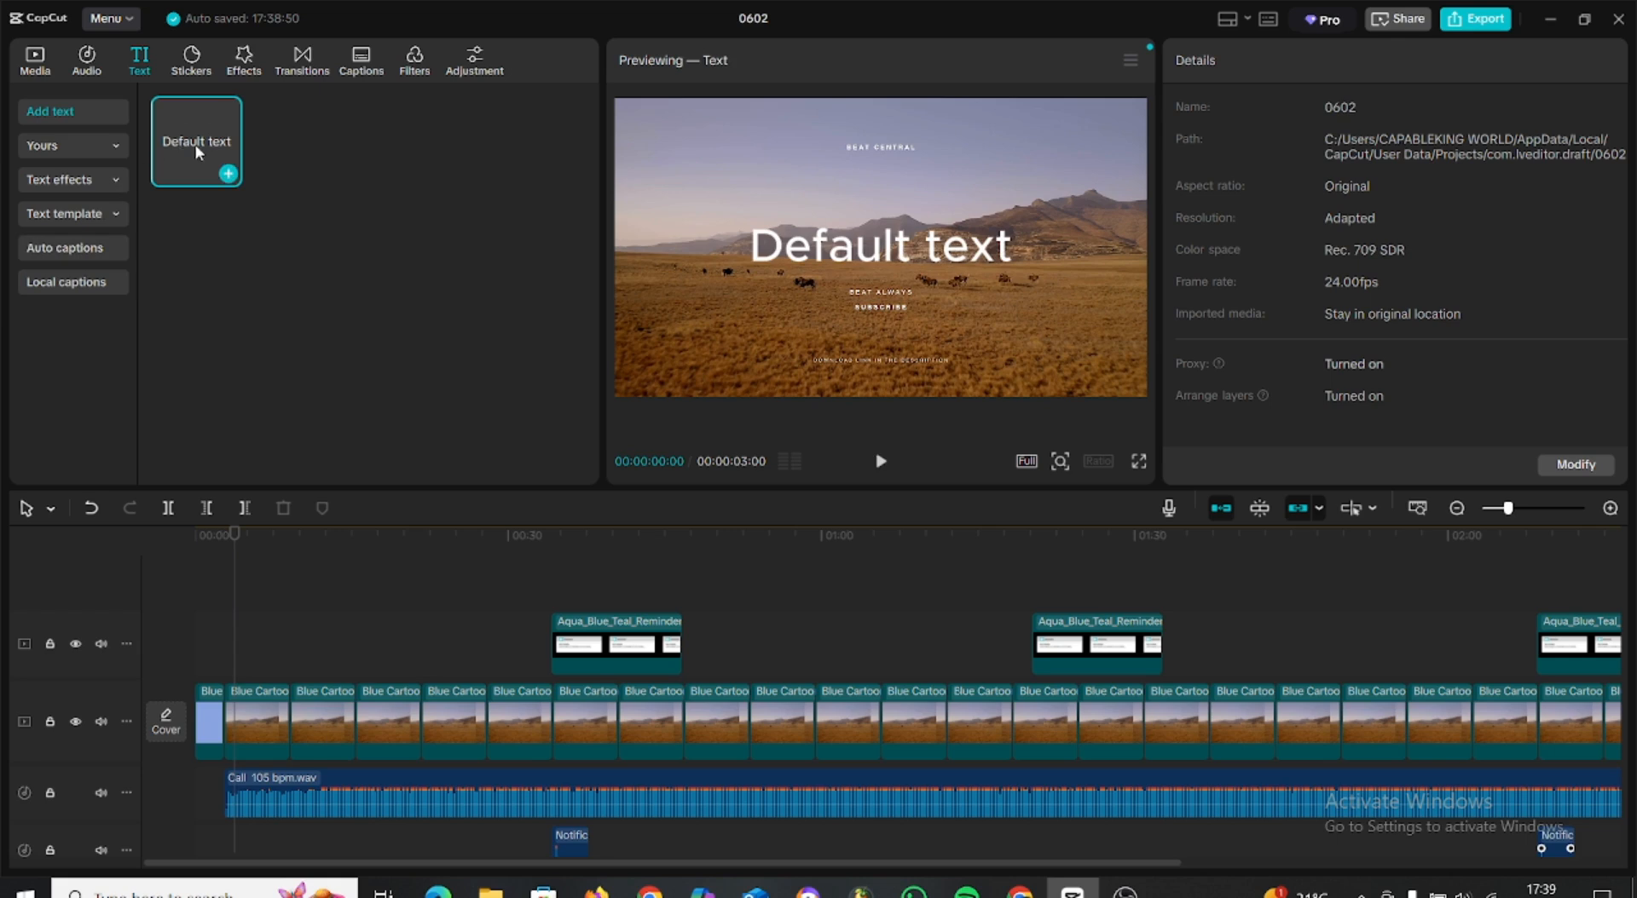
{"action": "left_click_drag", "start_coordinate": [197, 152], "coordinate": [229, 667]}
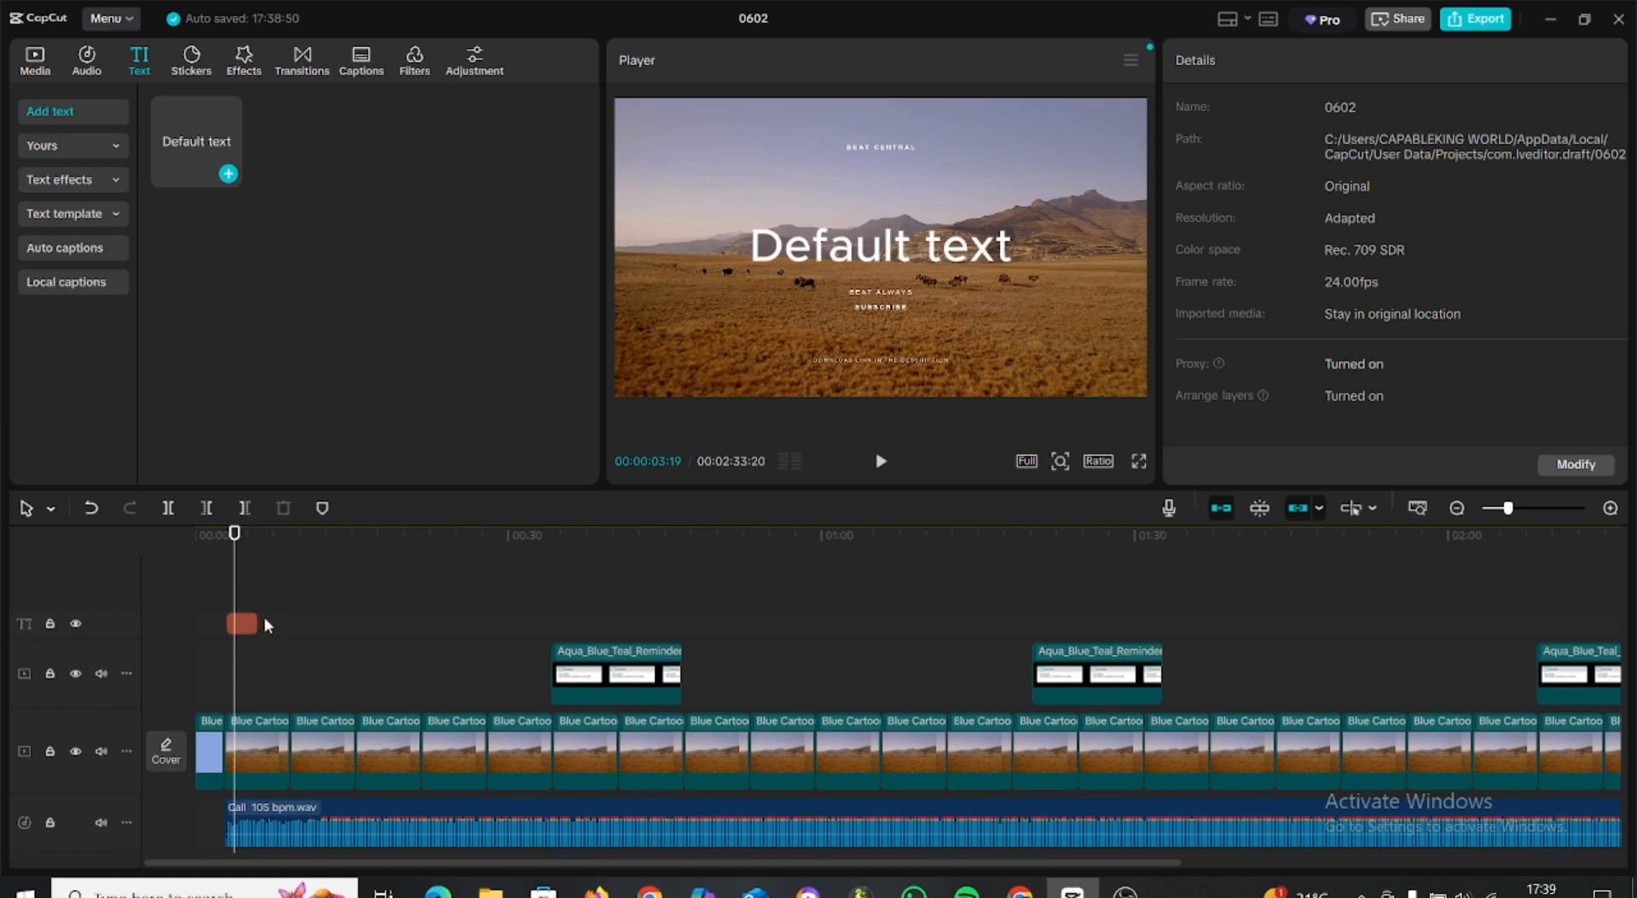
{"action": "left_click", "coordinate": [240, 629]}
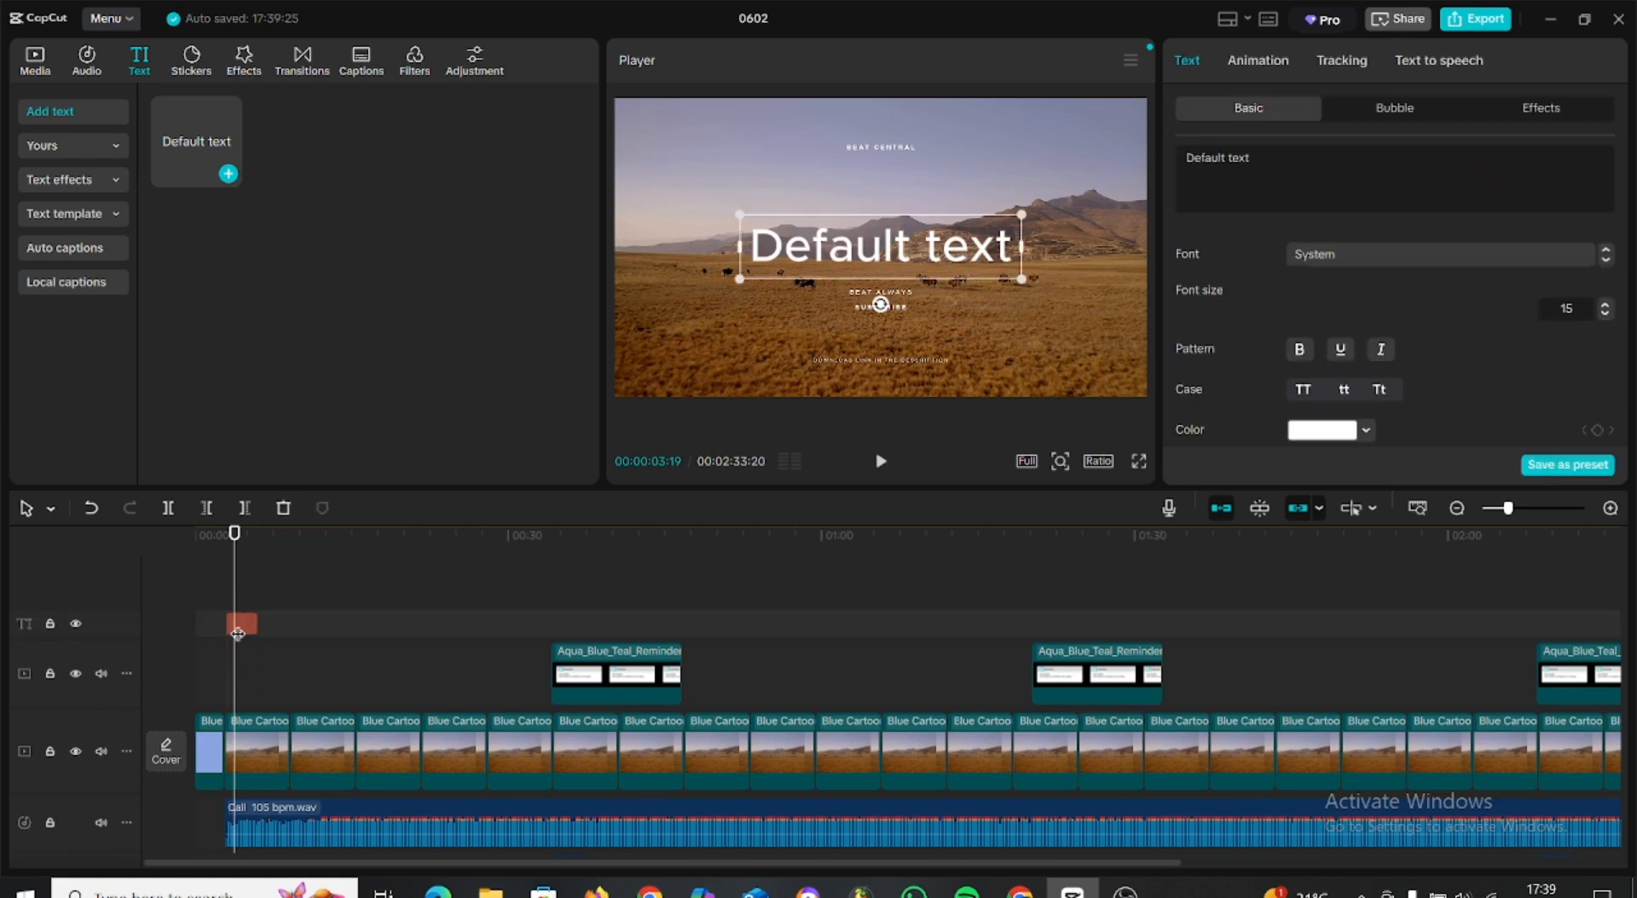
{"action": "left_click_drag", "start_coordinate": [253, 624], "coordinate": [1091, 682]}
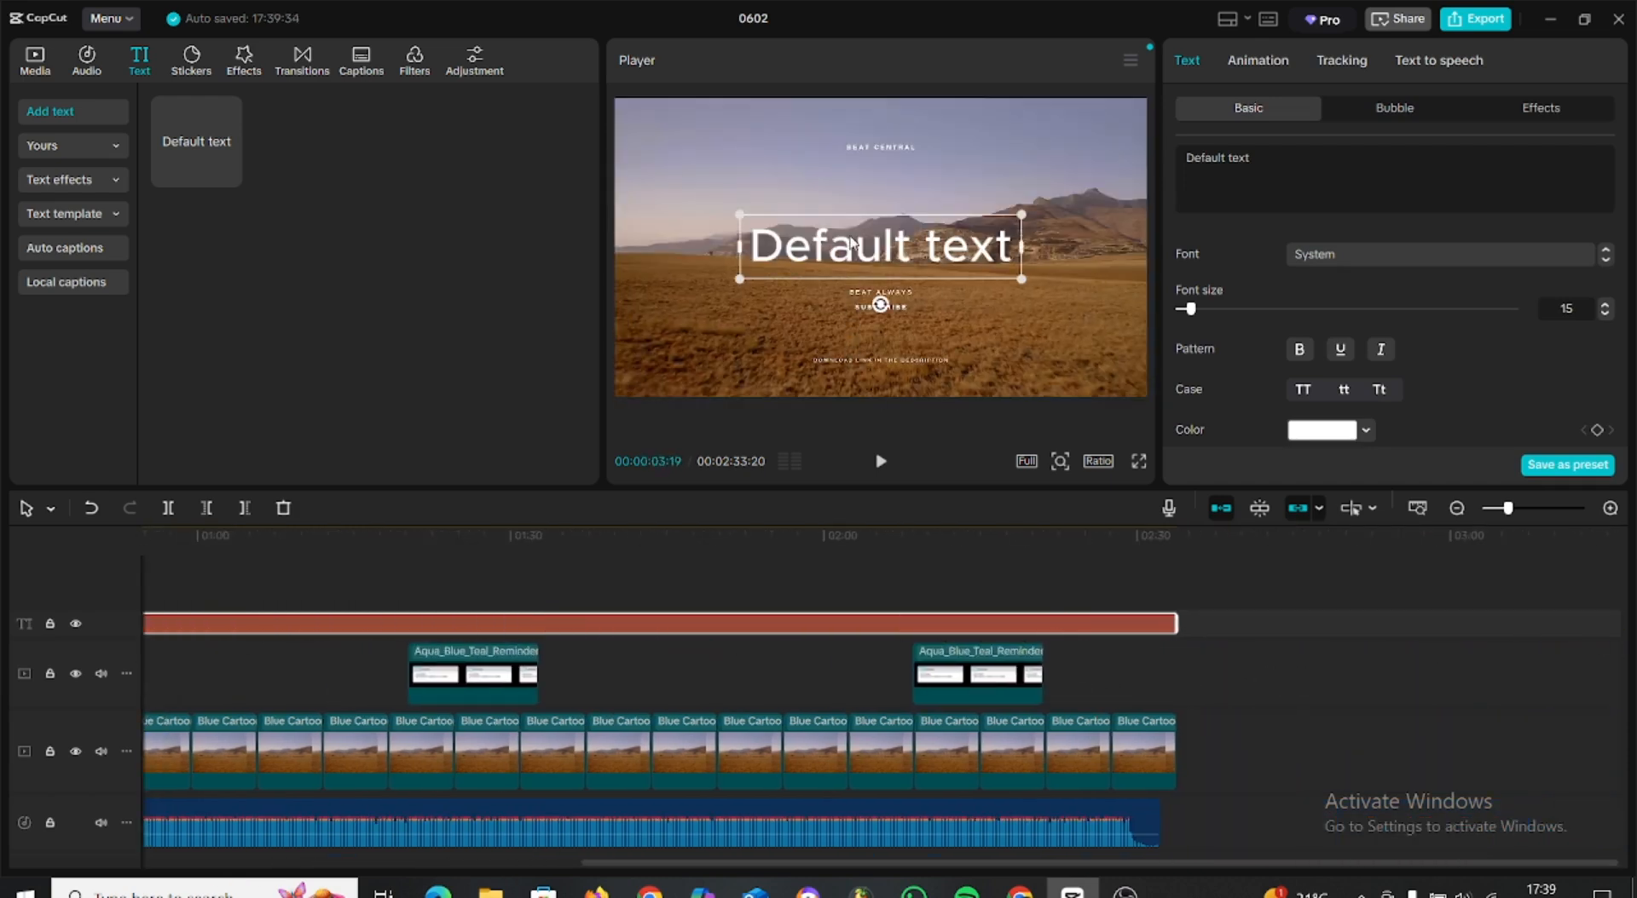
Change the default text to "CALL" and raise it slightly in the frame to Y position 112.
{"action": "left_click_drag", "start_coordinate": [1250, 162], "coordinate": [1157, 160]}
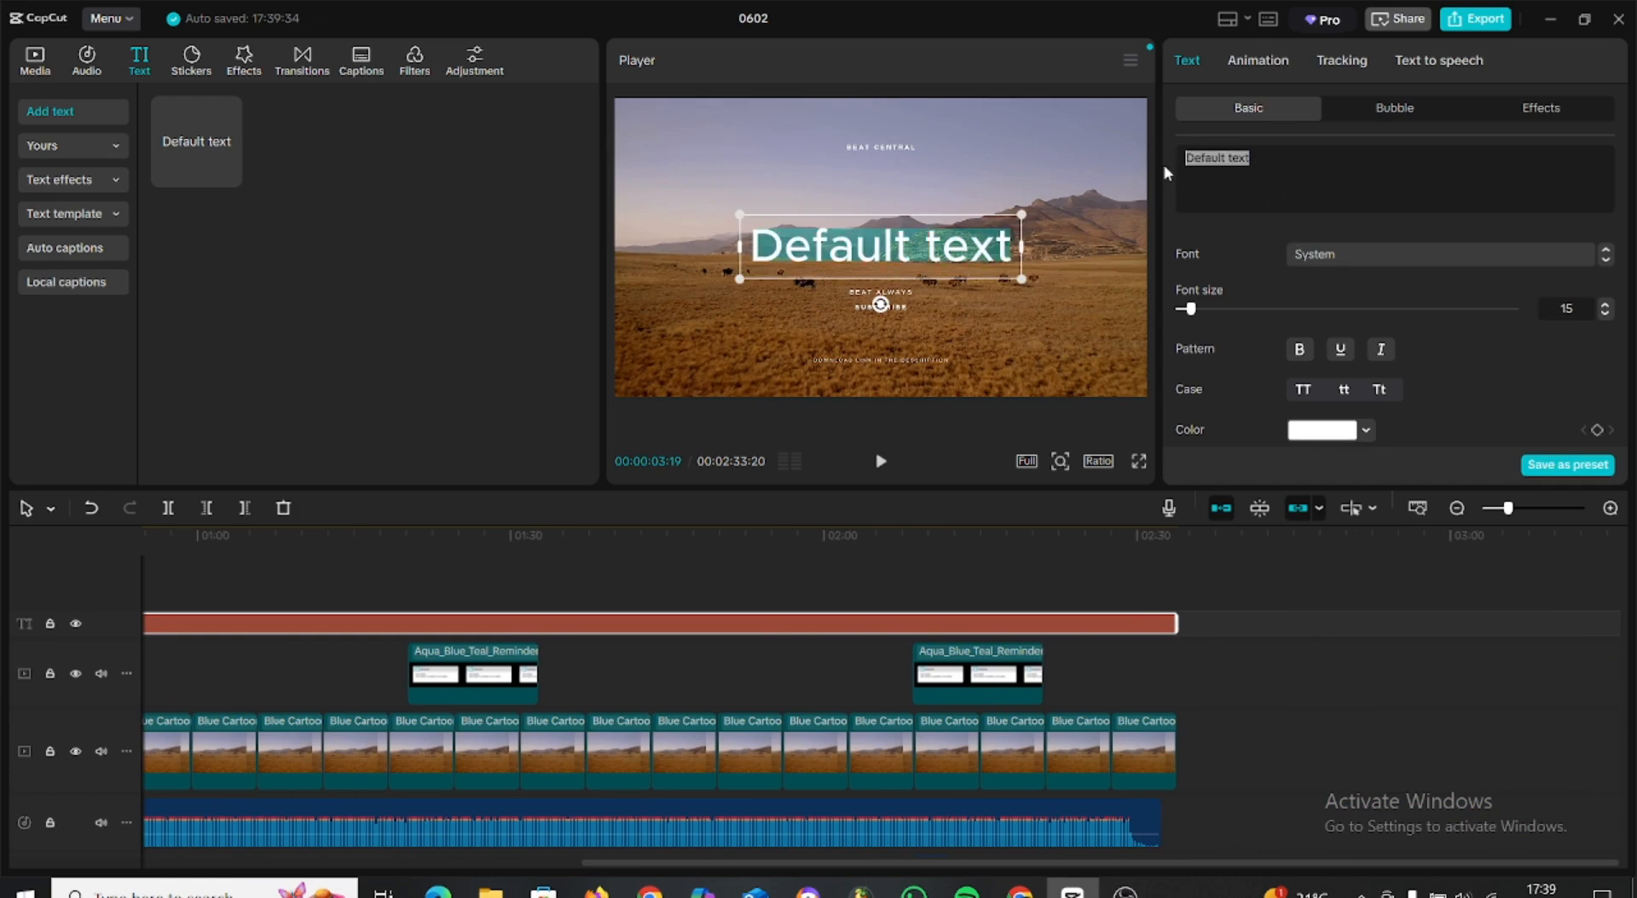
{"action": "type", "text": "C"}
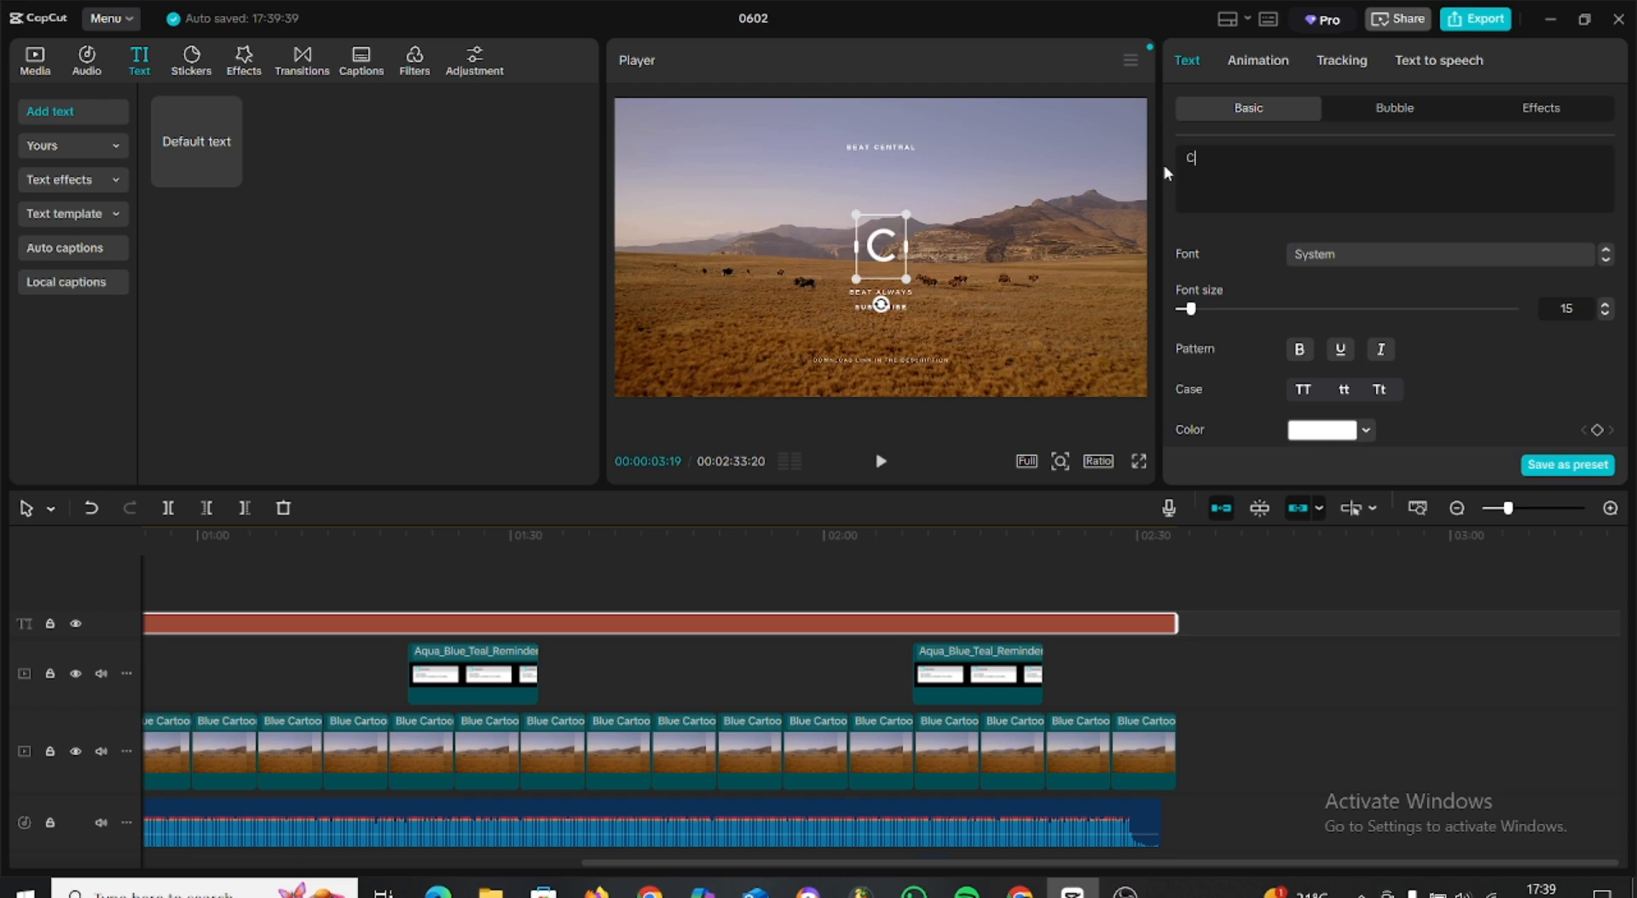
{"action": "type", "text": "ALL"}
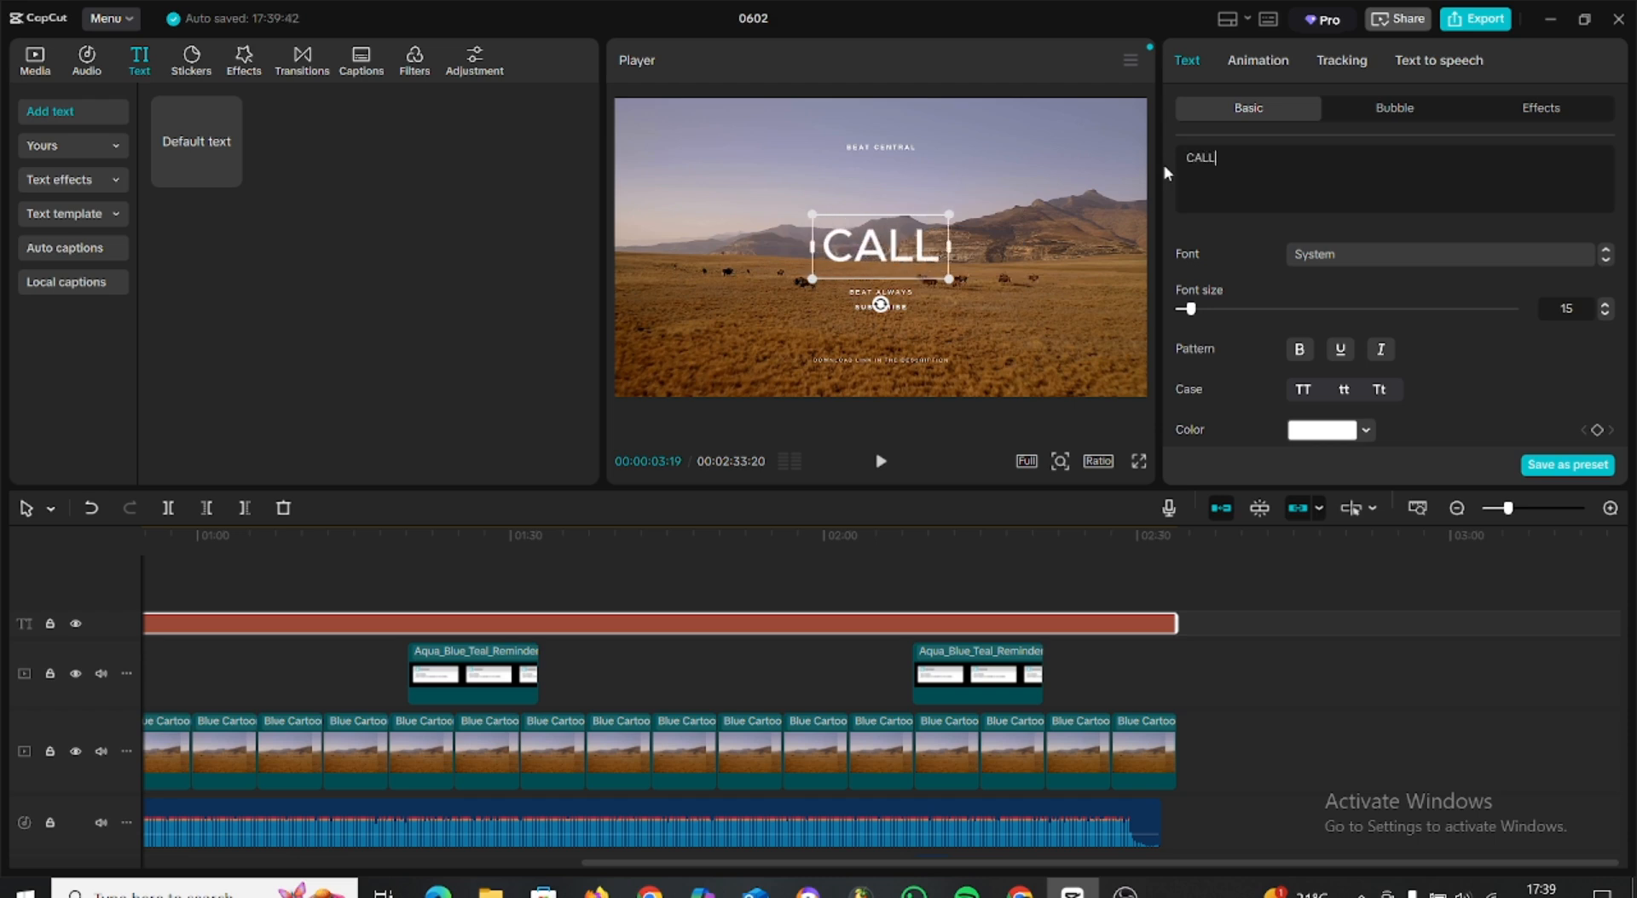
{"action": "left_click", "coordinate": [1022, 307]}
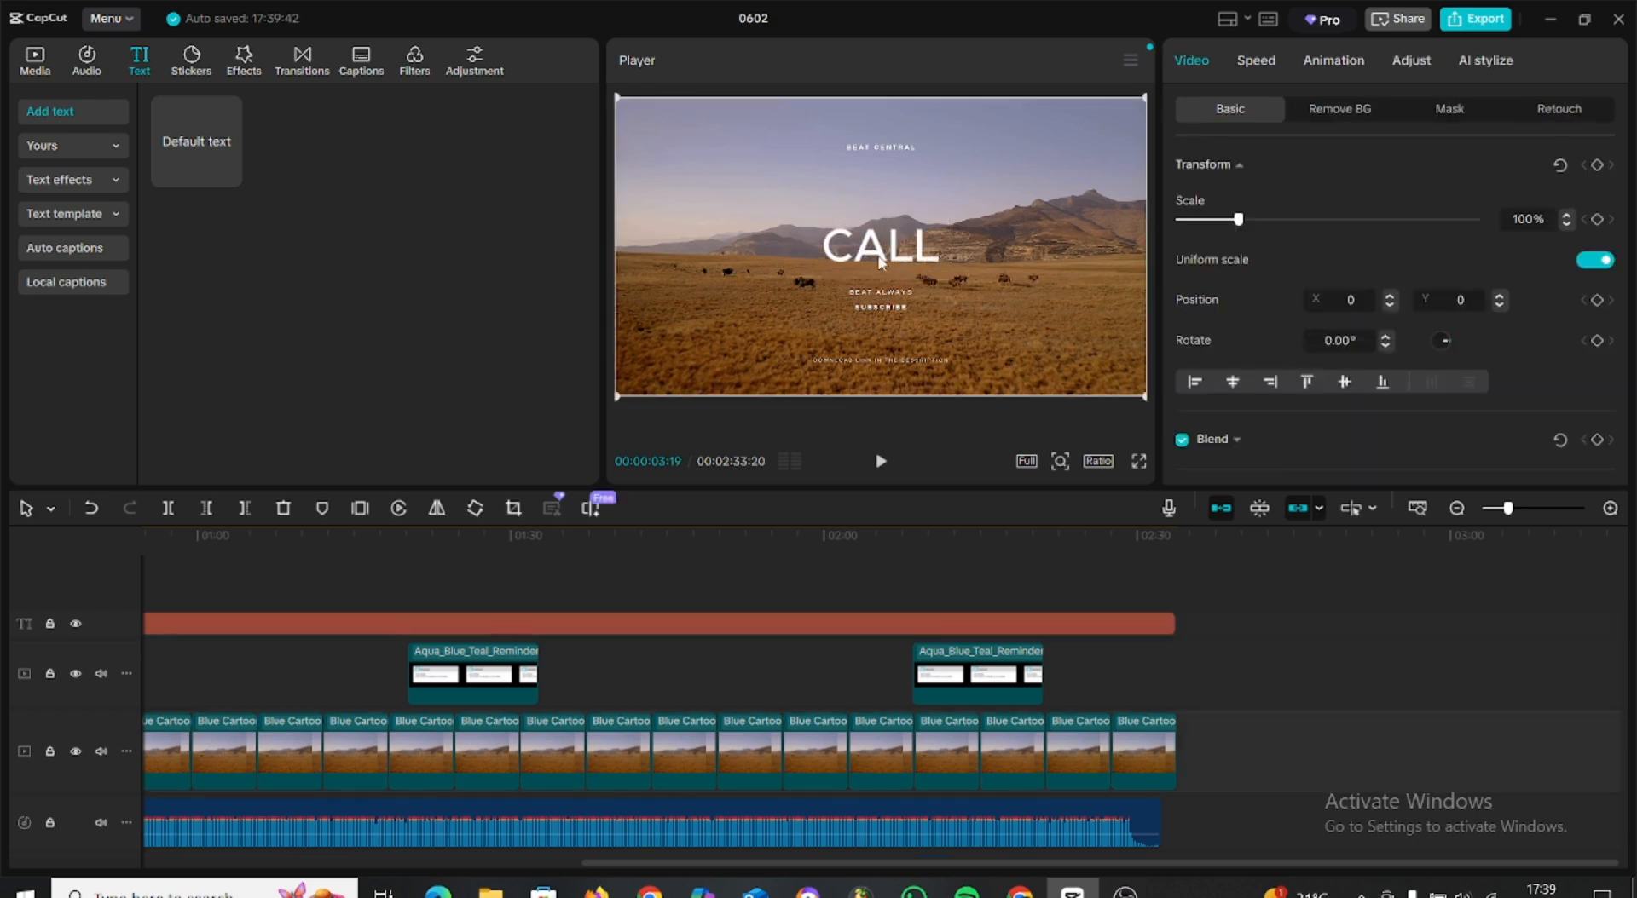
{"action": "left_click", "coordinate": [892, 248]}
{"action": "mouse_move", "coordinate": [882, 254]}
{"action": "left_mouse_down"}
{"action": "mouse_move", "coordinate": [880, 220]}
{"action": "mouse_move", "coordinate": [878, 240]}
{"action": "left_mouse_up"}
Try the black preset style with a white outline on the CALL text and apply the red one with a white outline.
{"action": "scroll", "coordinate": [1369, 368], "scroll_direction": "down", "scroll_amount": 5}
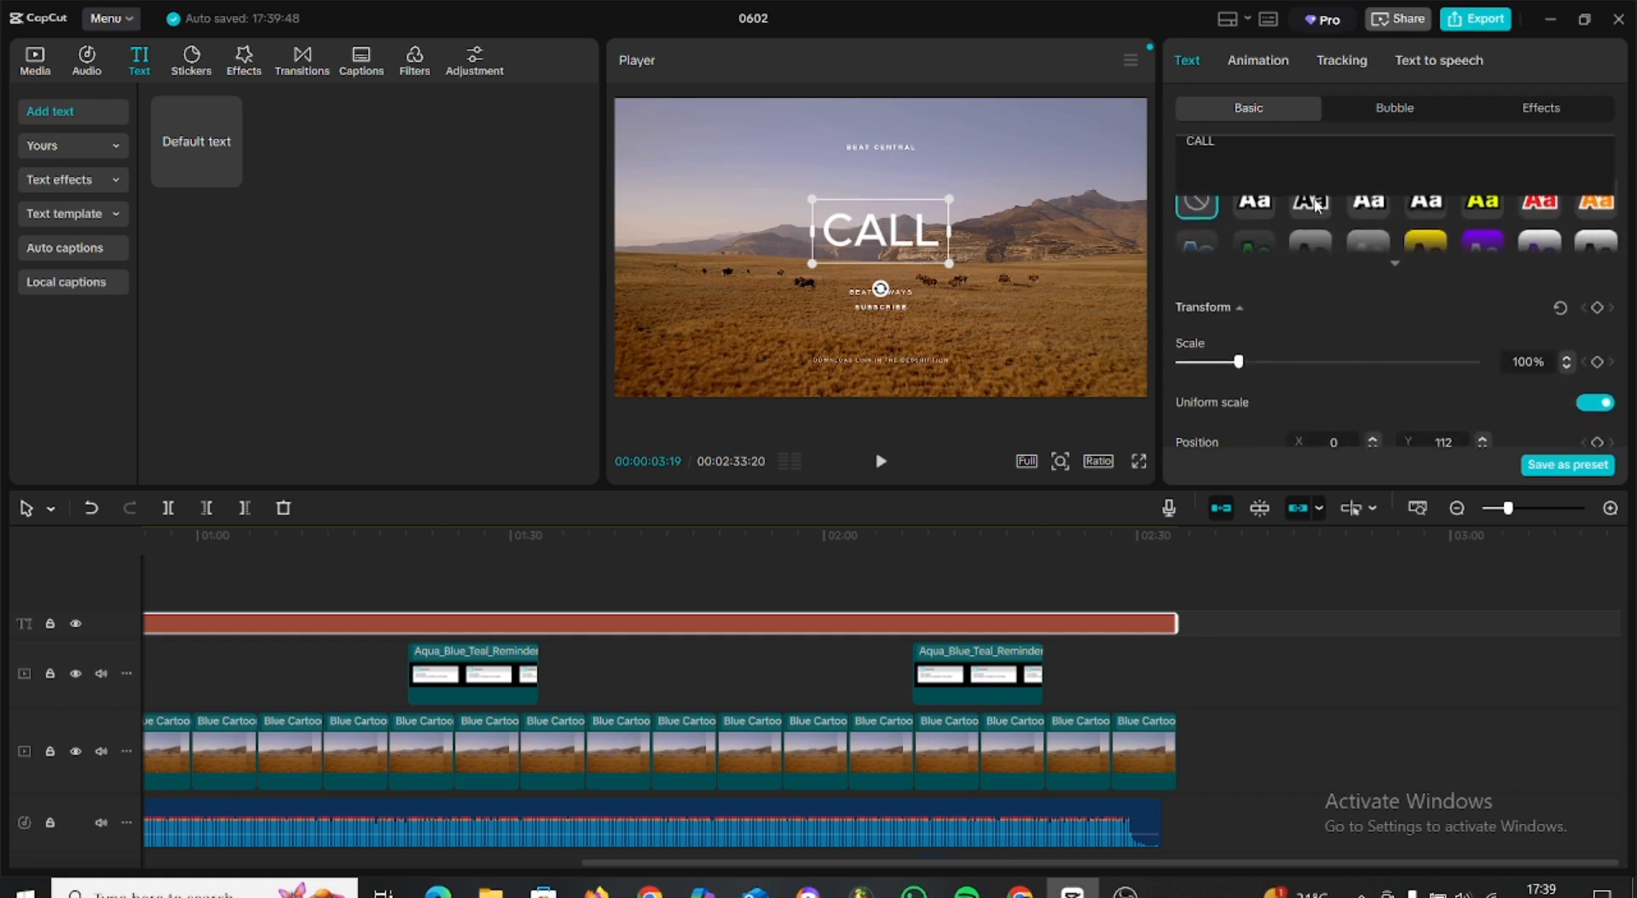
{"action": "left_click", "coordinate": [1311, 202]}
{"action": "scroll", "coordinate": [1458, 271], "scroll_direction": "up", "scroll_amount": 5}
{"action": "scroll", "coordinate": [1463, 336], "scroll_direction": "down", "scroll_amount": 5}
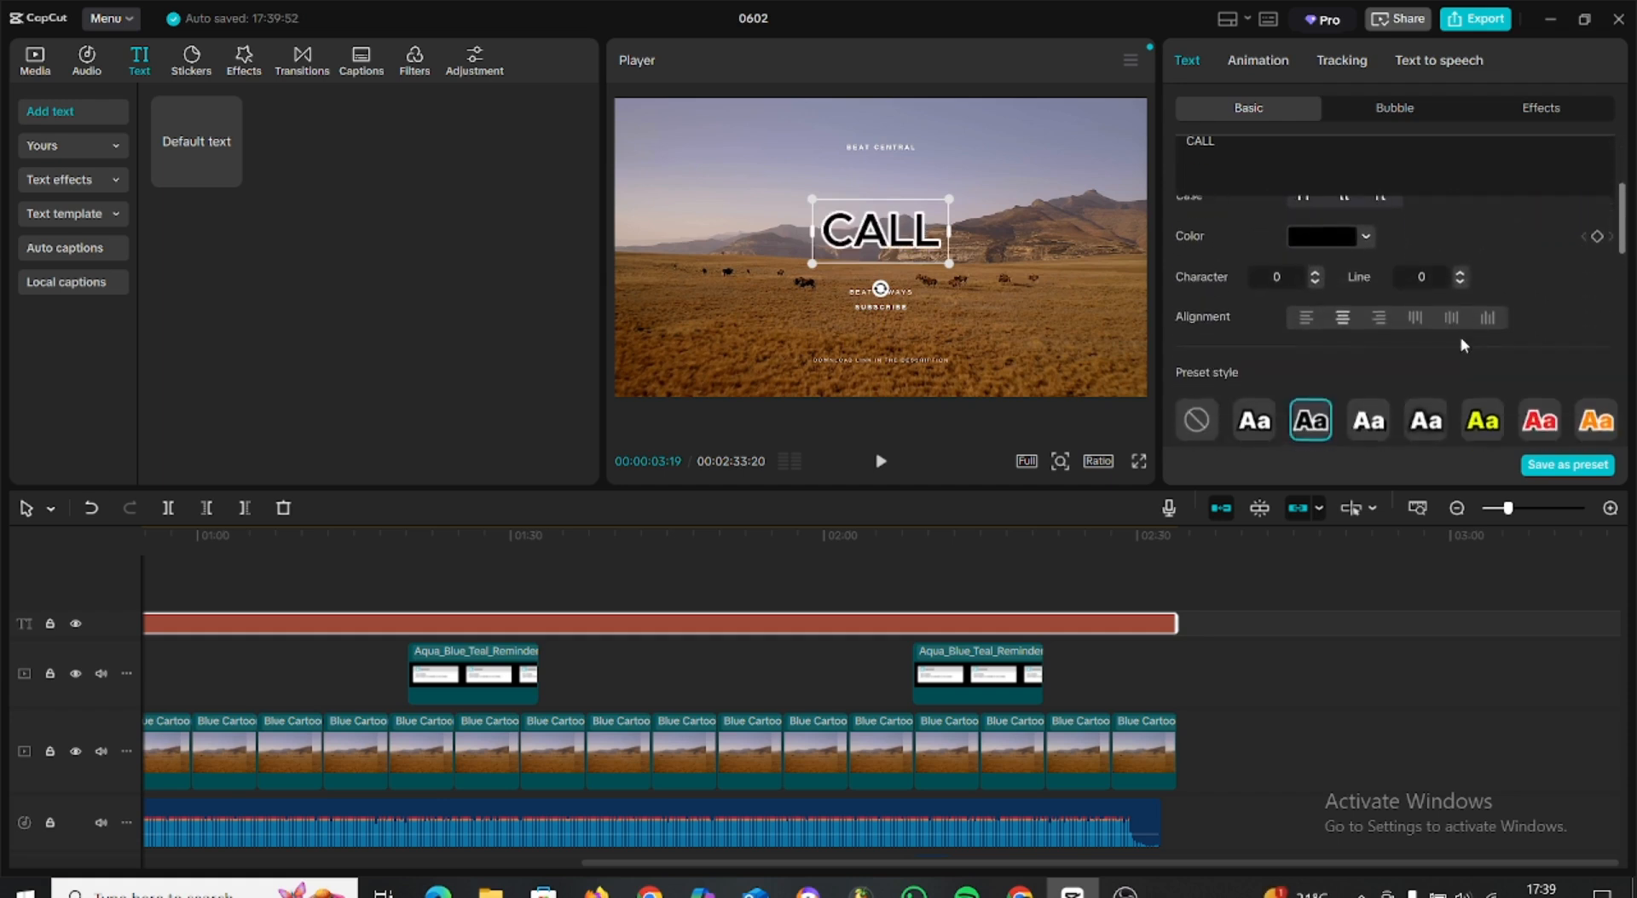
{"action": "scroll", "coordinate": [1463, 339], "scroll_direction": "up", "scroll_amount": 1}
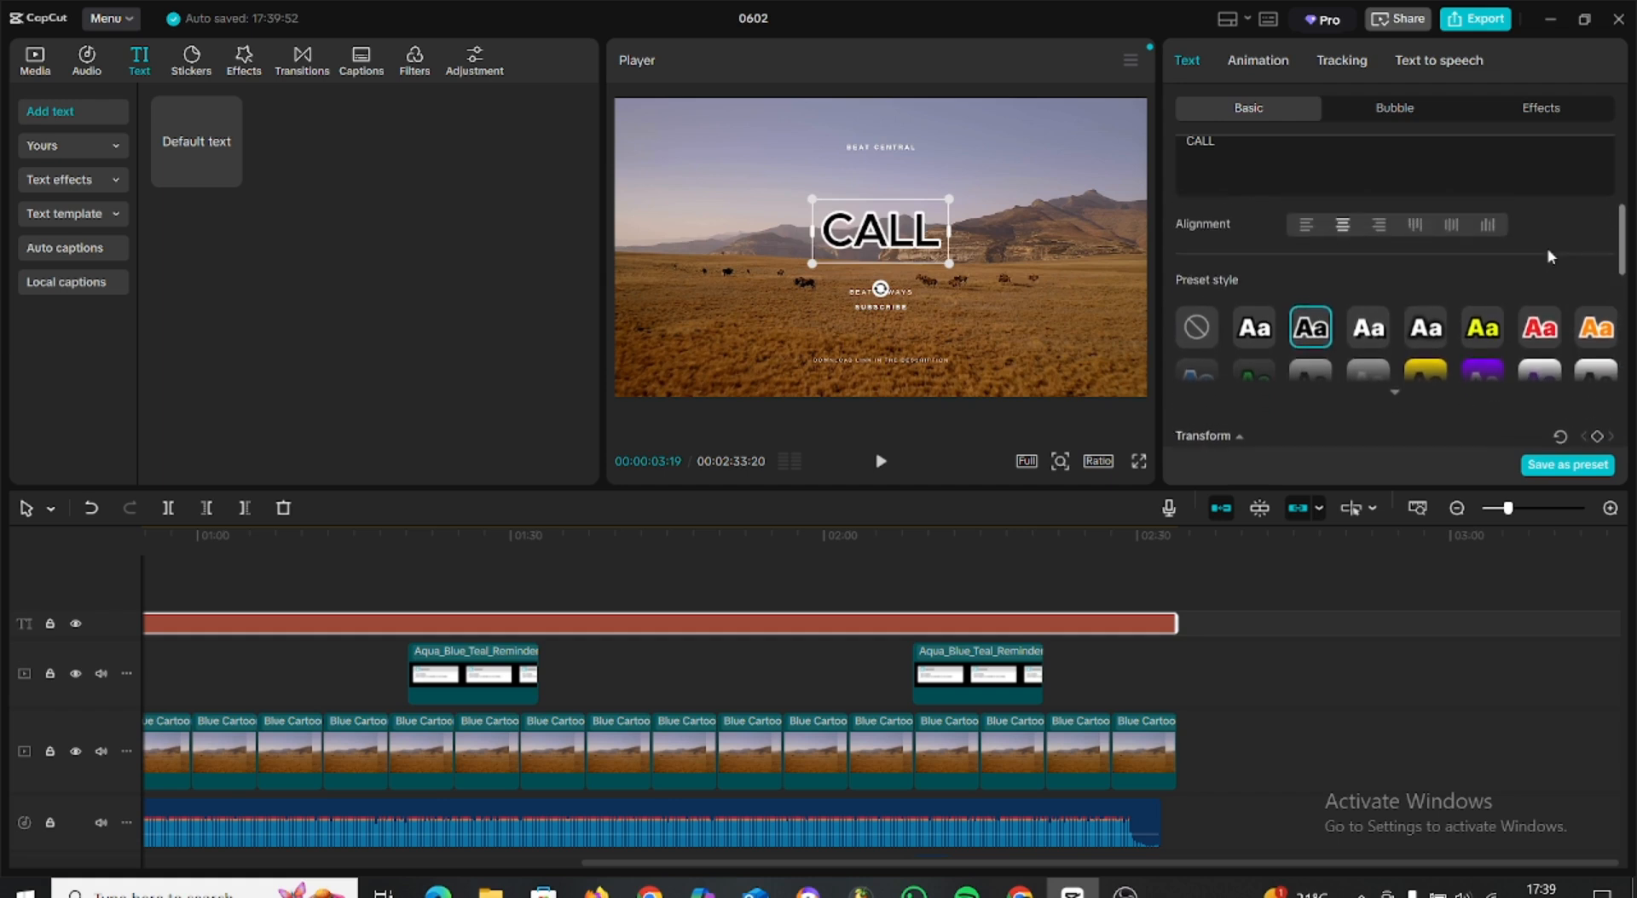
{"action": "left_click", "coordinate": [1554, 329]}
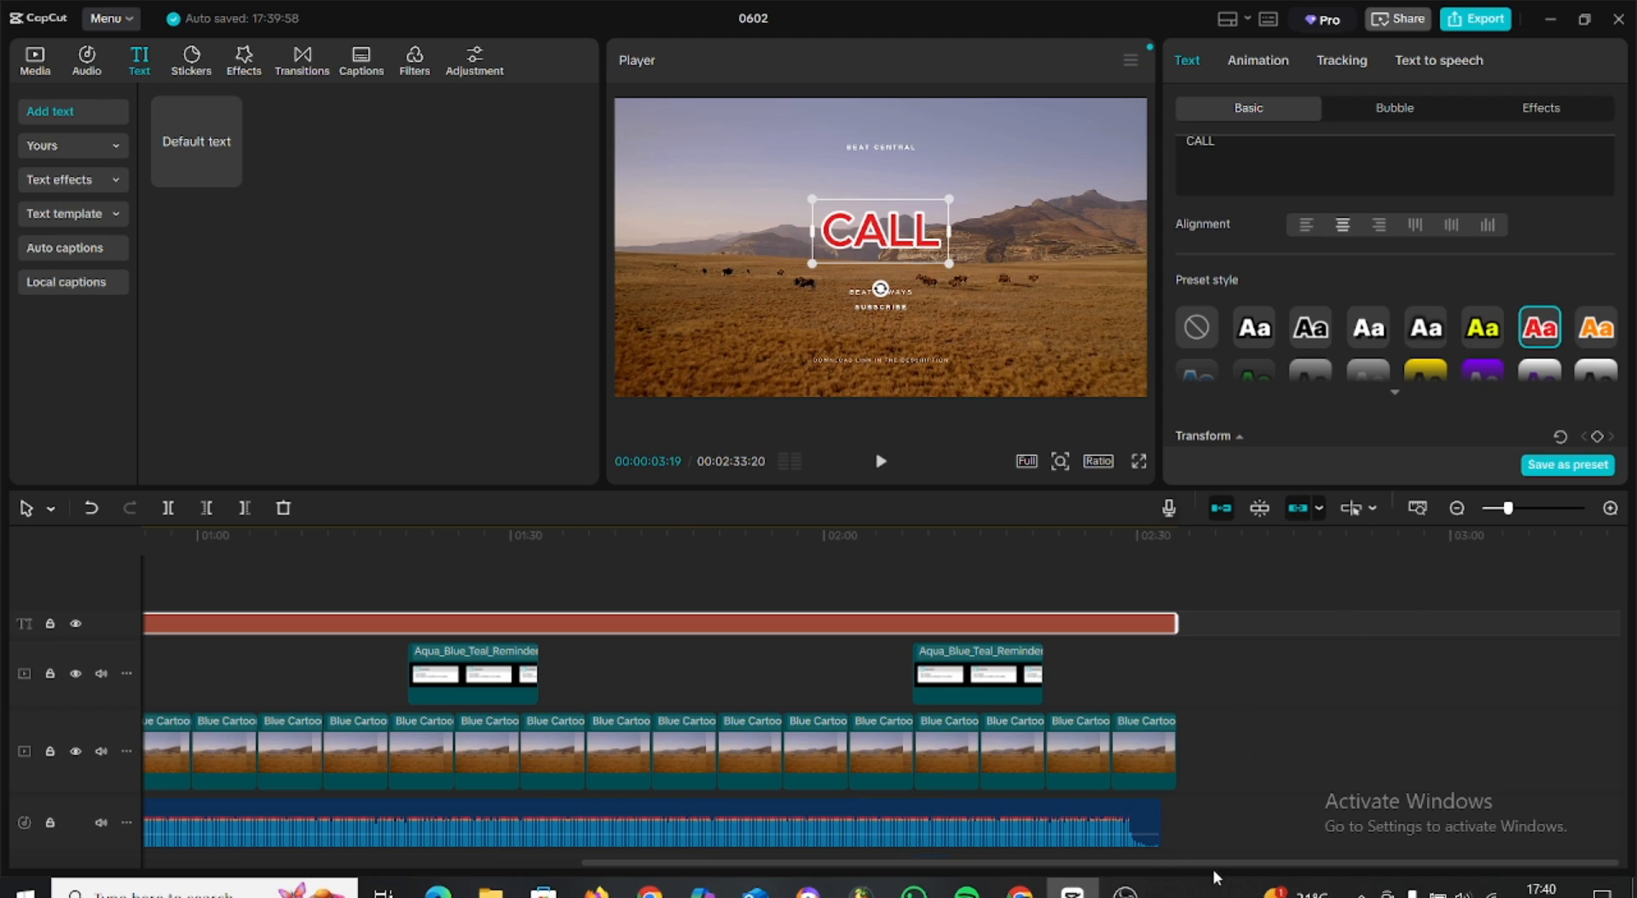
Examine the basic and background removal settings of the first landscape clip after the intro.
{"action": "left_click_drag", "start_coordinate": [1212, 866], "coordinate": [948, 867]}
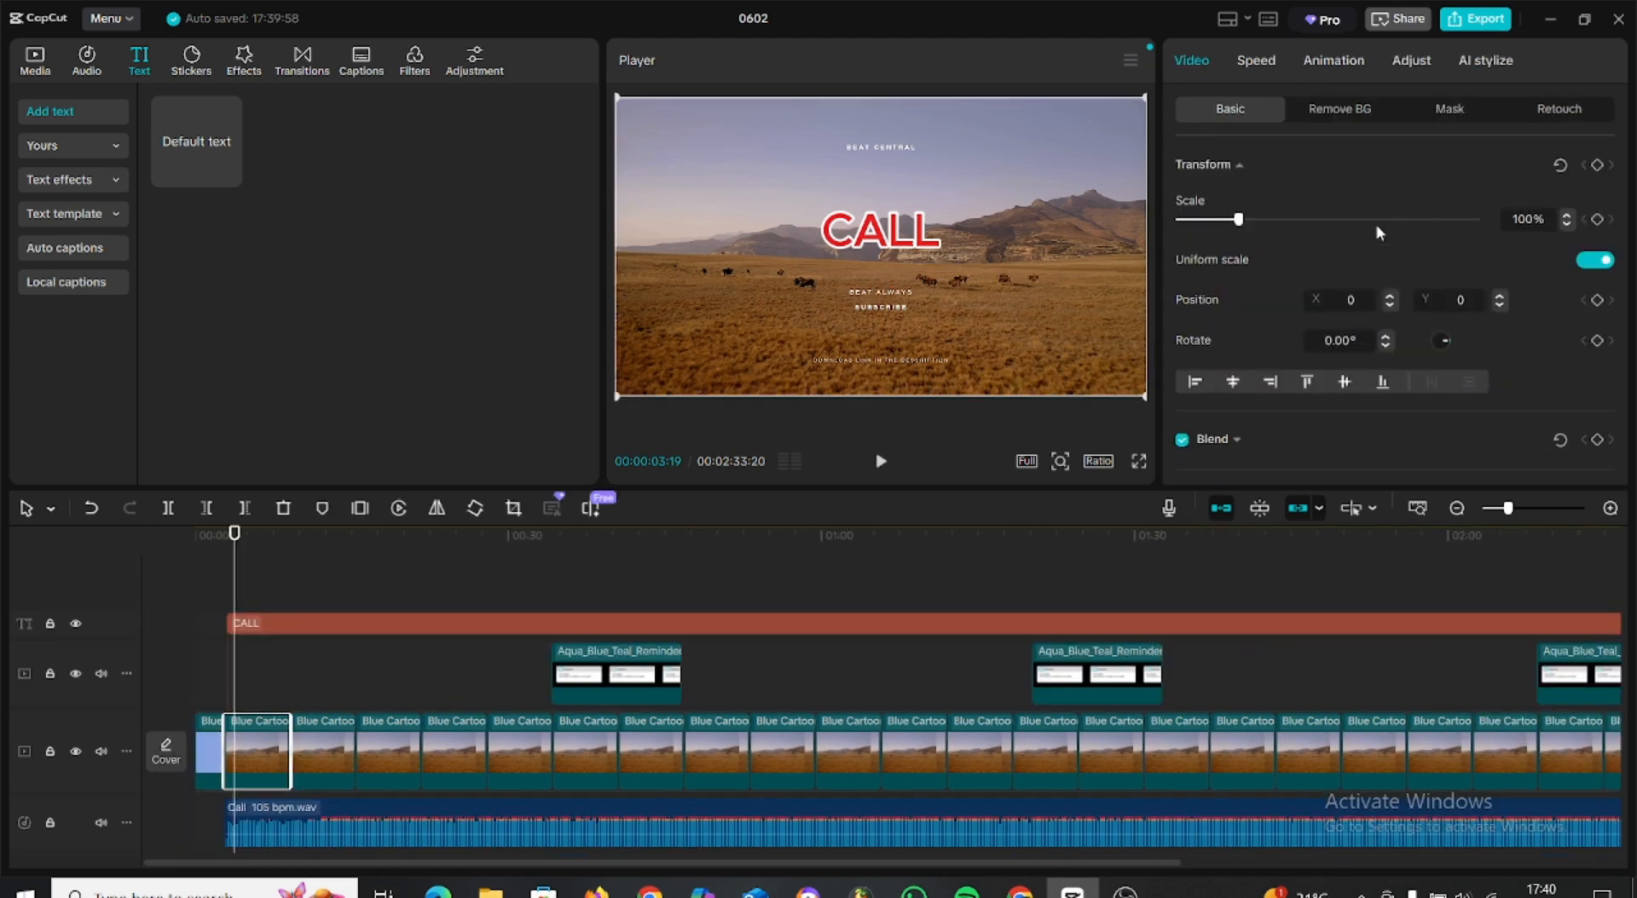
{"action": "scroll", "coordinate": [1376, 247], "scroll_direction": "down", "scroll_amount": 5}
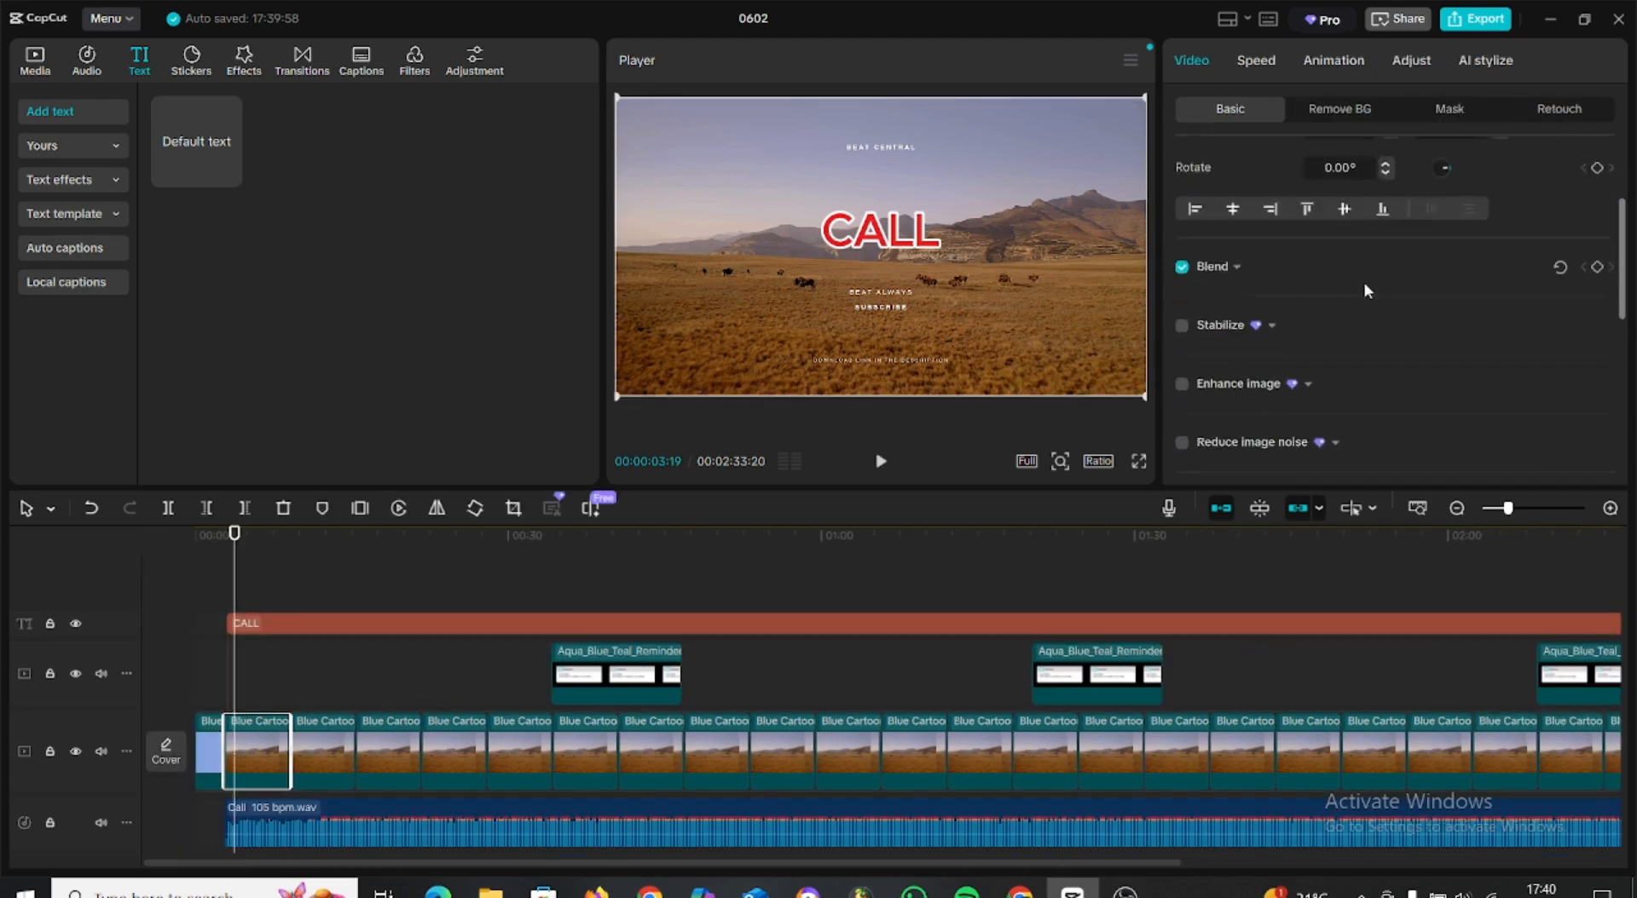
{"action": "scroll", "coordinate": [1372, 273], "scroll_direction": "up", "scroll_amount": 5}
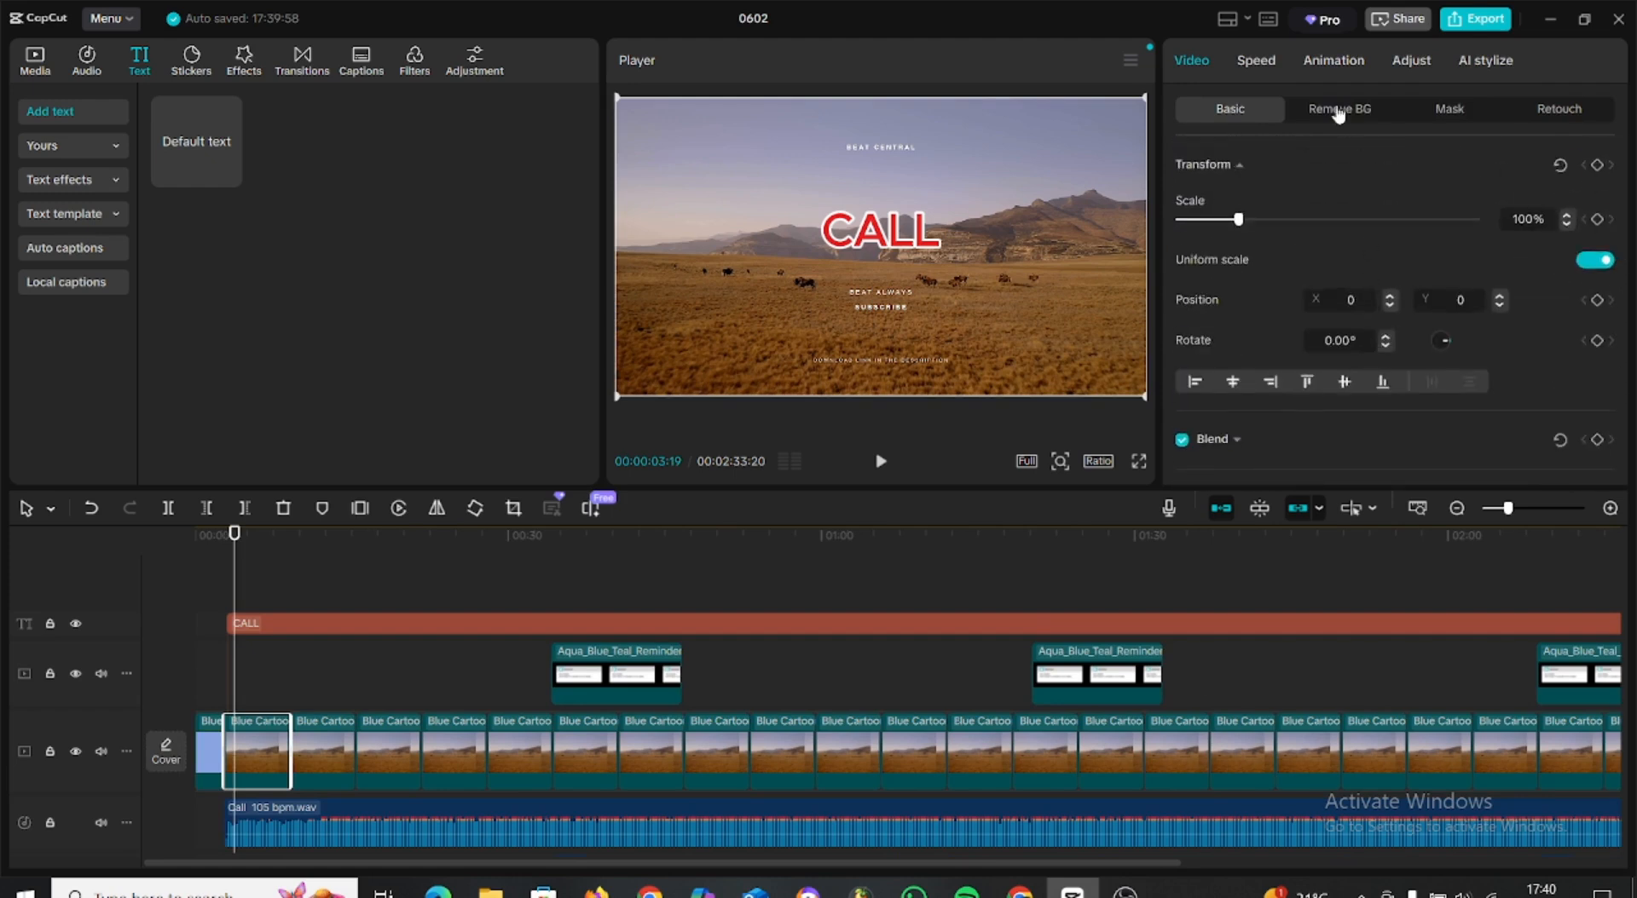
{"action": "scroll", "coordinate": [1386, 252], "scroll_direction": "down", "scroll_amount": 2}
{"action": "scroll", "coordinate": [1385, 292], "scroll_direction": "up", "scroll_amount": 2}
{"action": "left_click", "coordinate": [1321, 122]}
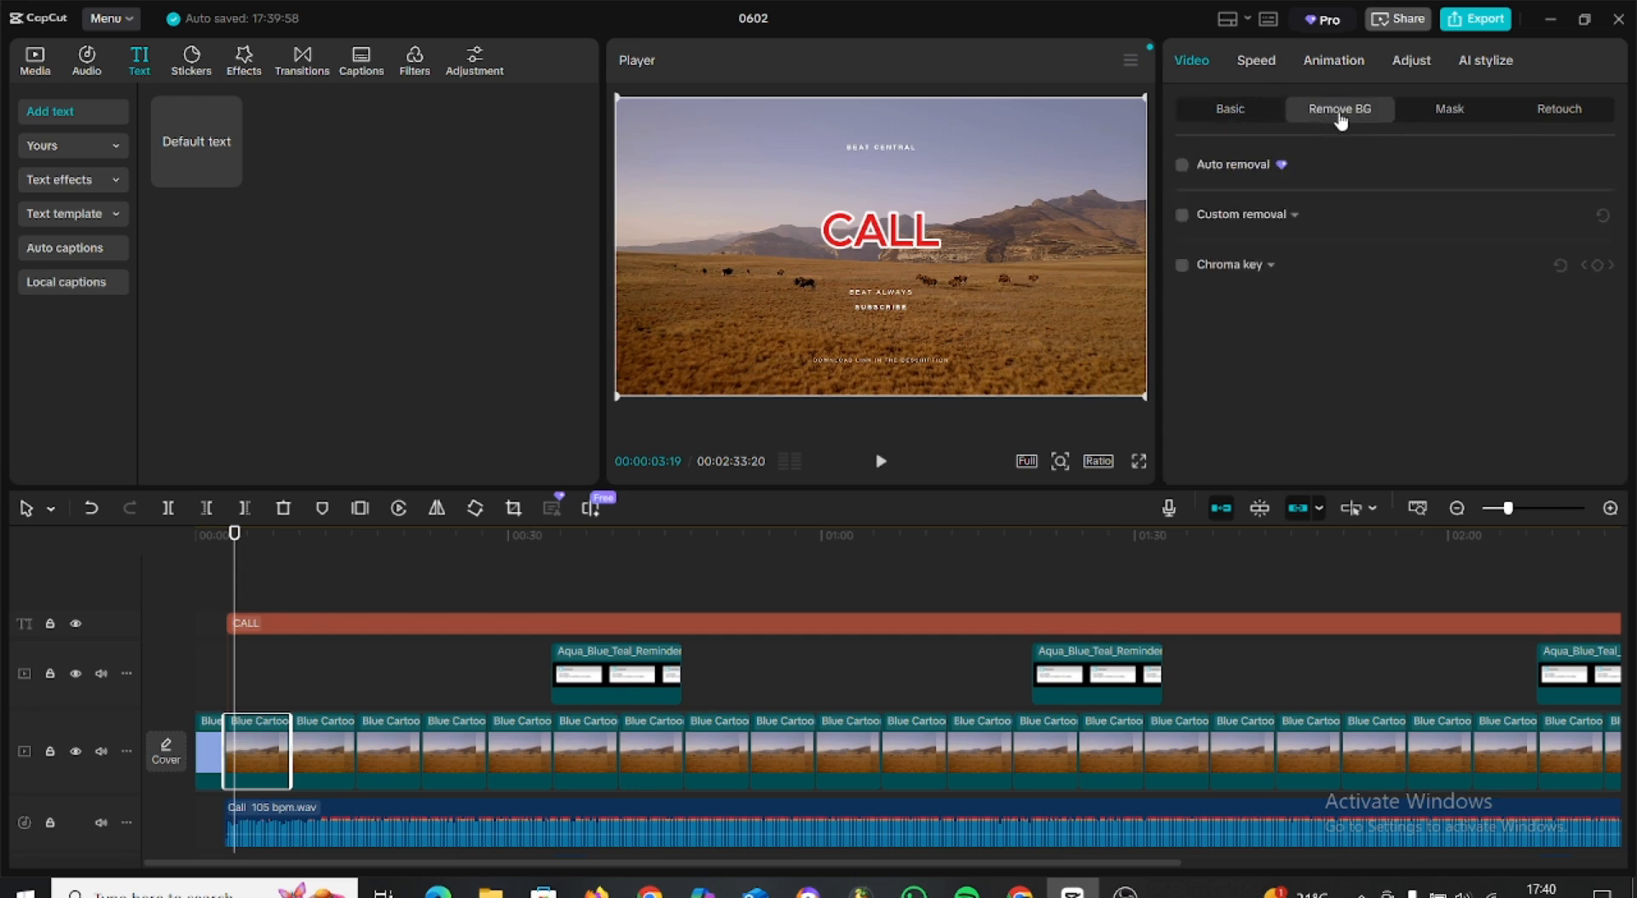
{"action": "left_click", "coordinate": [1247, 117]}
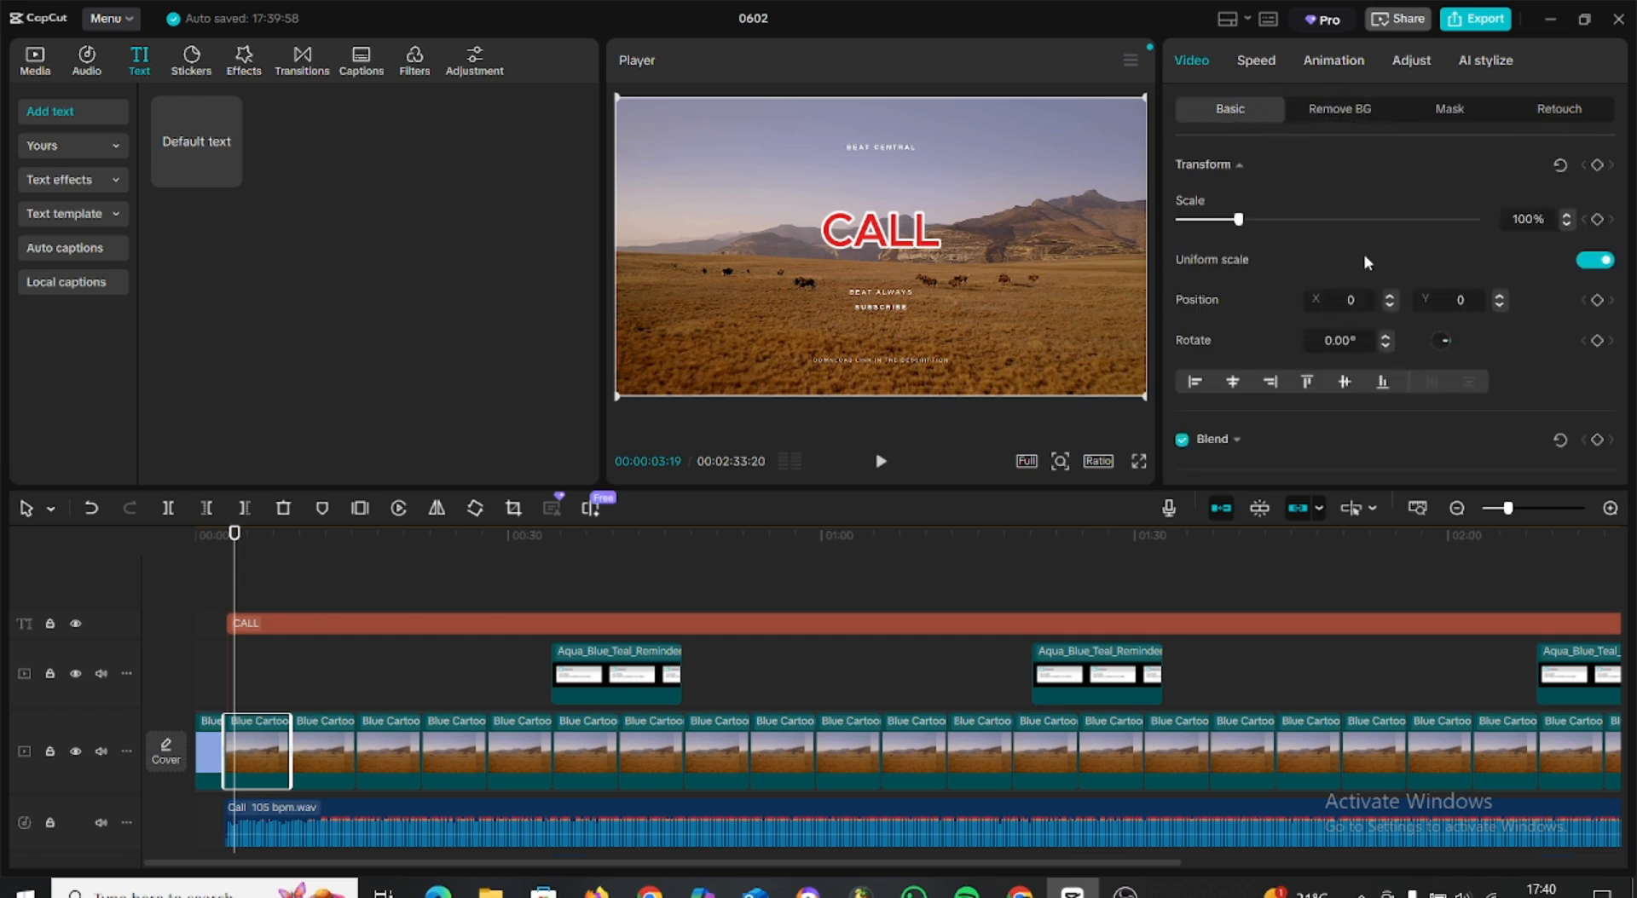
{"action": "scroll", "coordinate": [1361, 344], "scroll_direction": "down", "scroll_amount": 5}
Add a custom adjustment layer at about the end of the intro and extend it to about 00:36.
{"action": "left_click", "coordinate": [478, 71]}
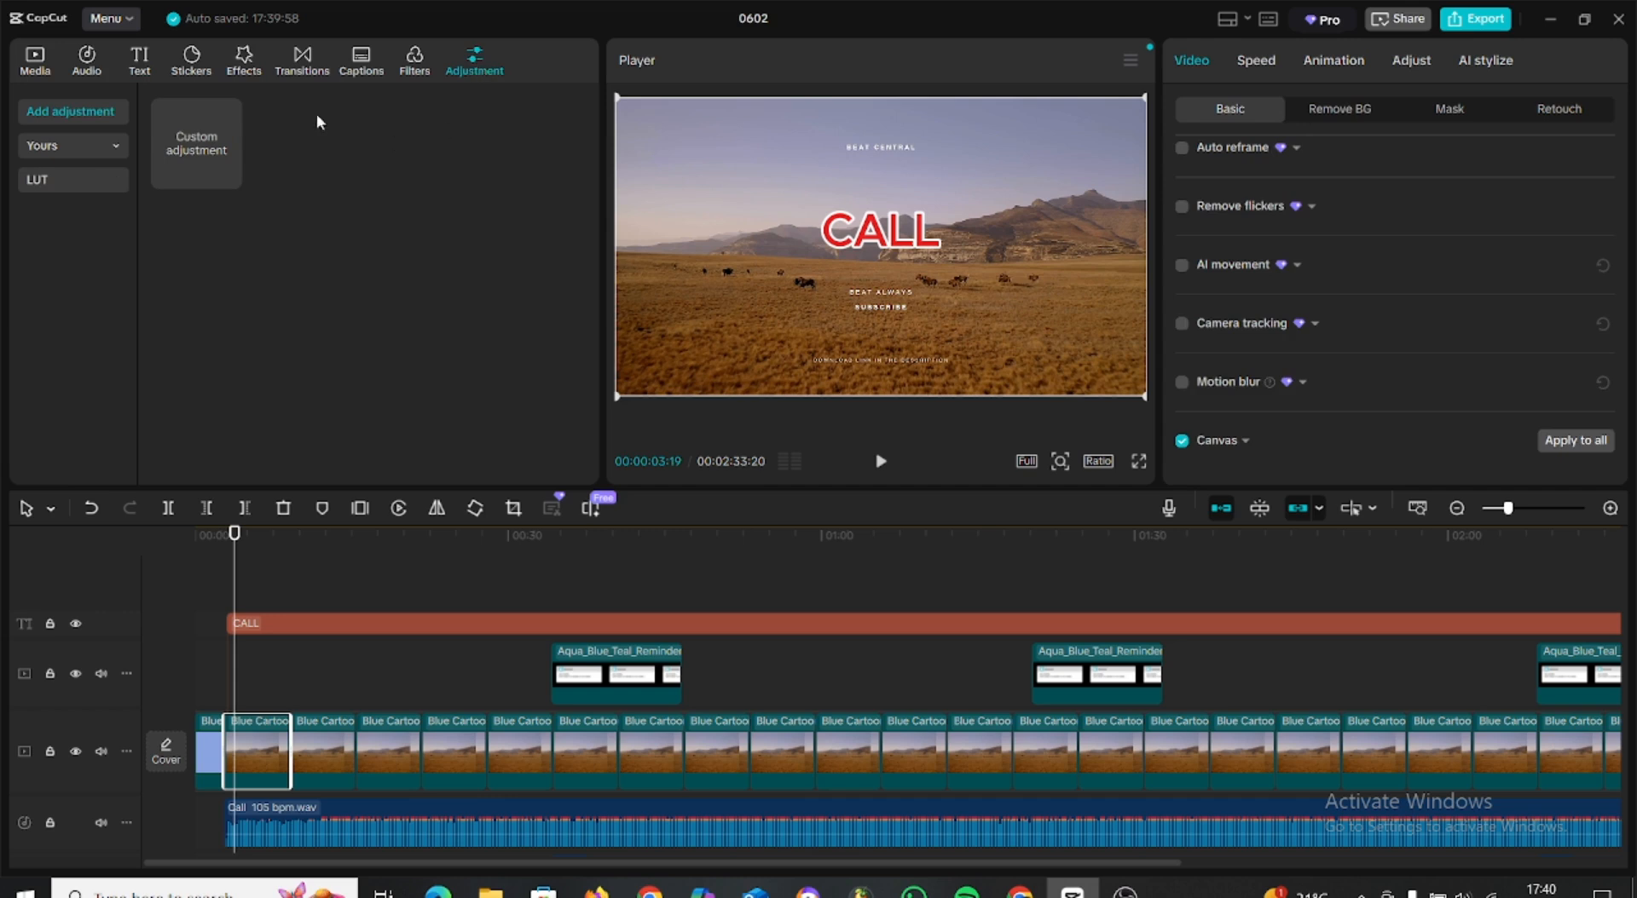
{"action": "left_click_drag", "start_coordinate": [193, 125], "coordinate": [250, 629]}
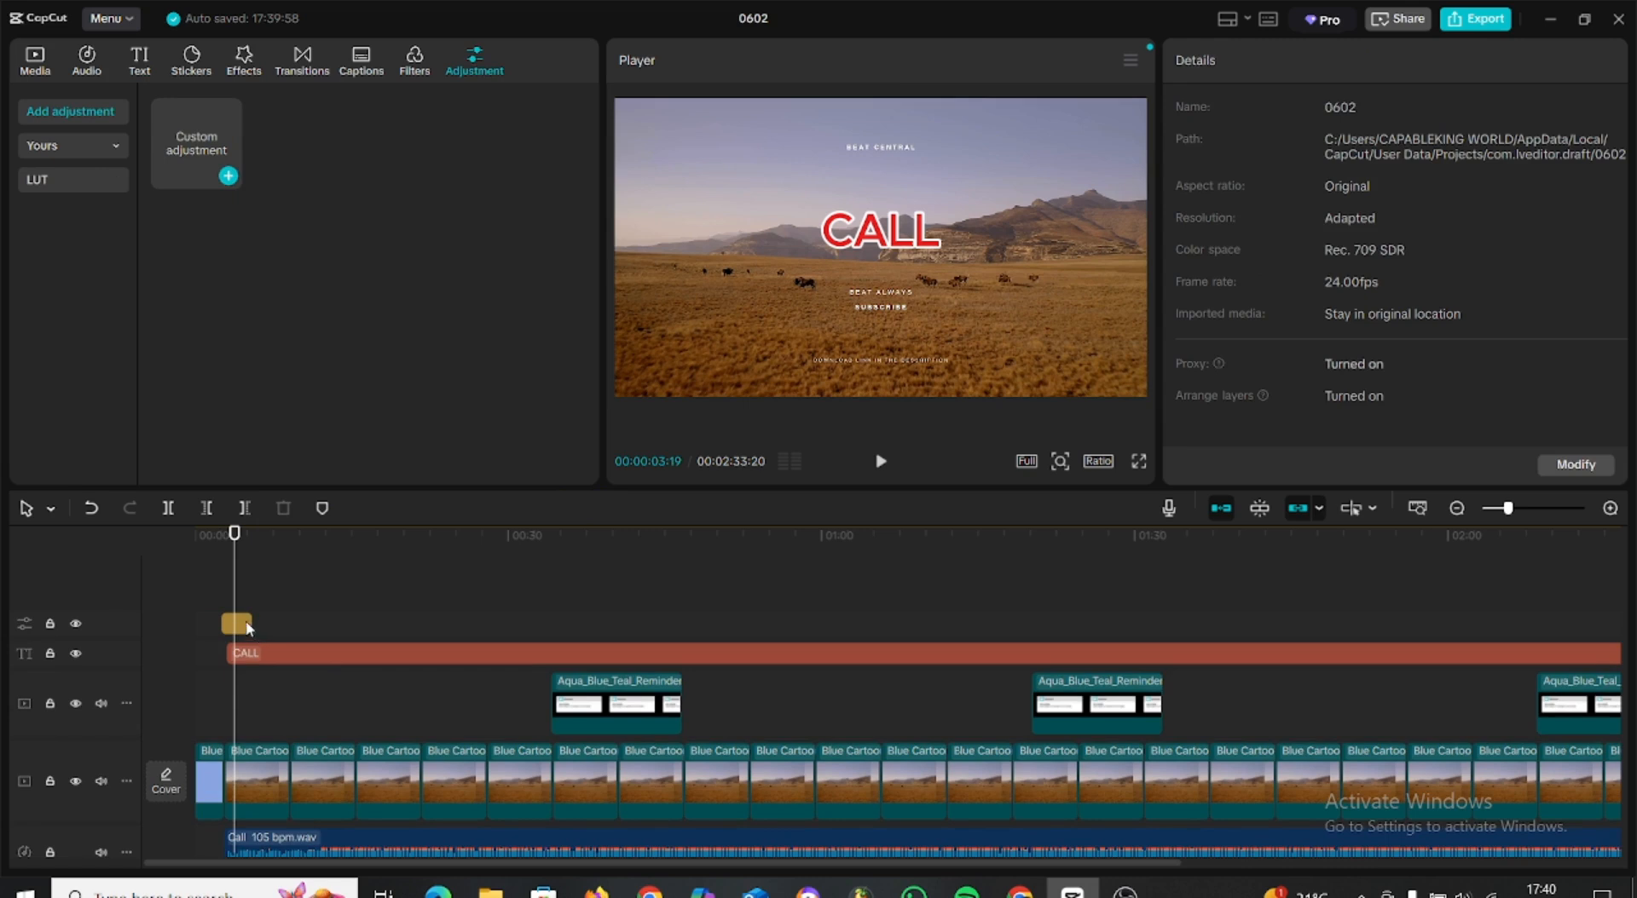
{"action": "left_click_drag", "start_coordinate": [251, 631], "coordinate": [570, 631]}
Set the adjustment layer's saturation to -22, temp to -26 and tint to 27, and darken the frame edges with a vignette.
{"action": "scroll", "coordinate": [1406, 272], "scroll_direction": "down", "scroll_amount": 6}
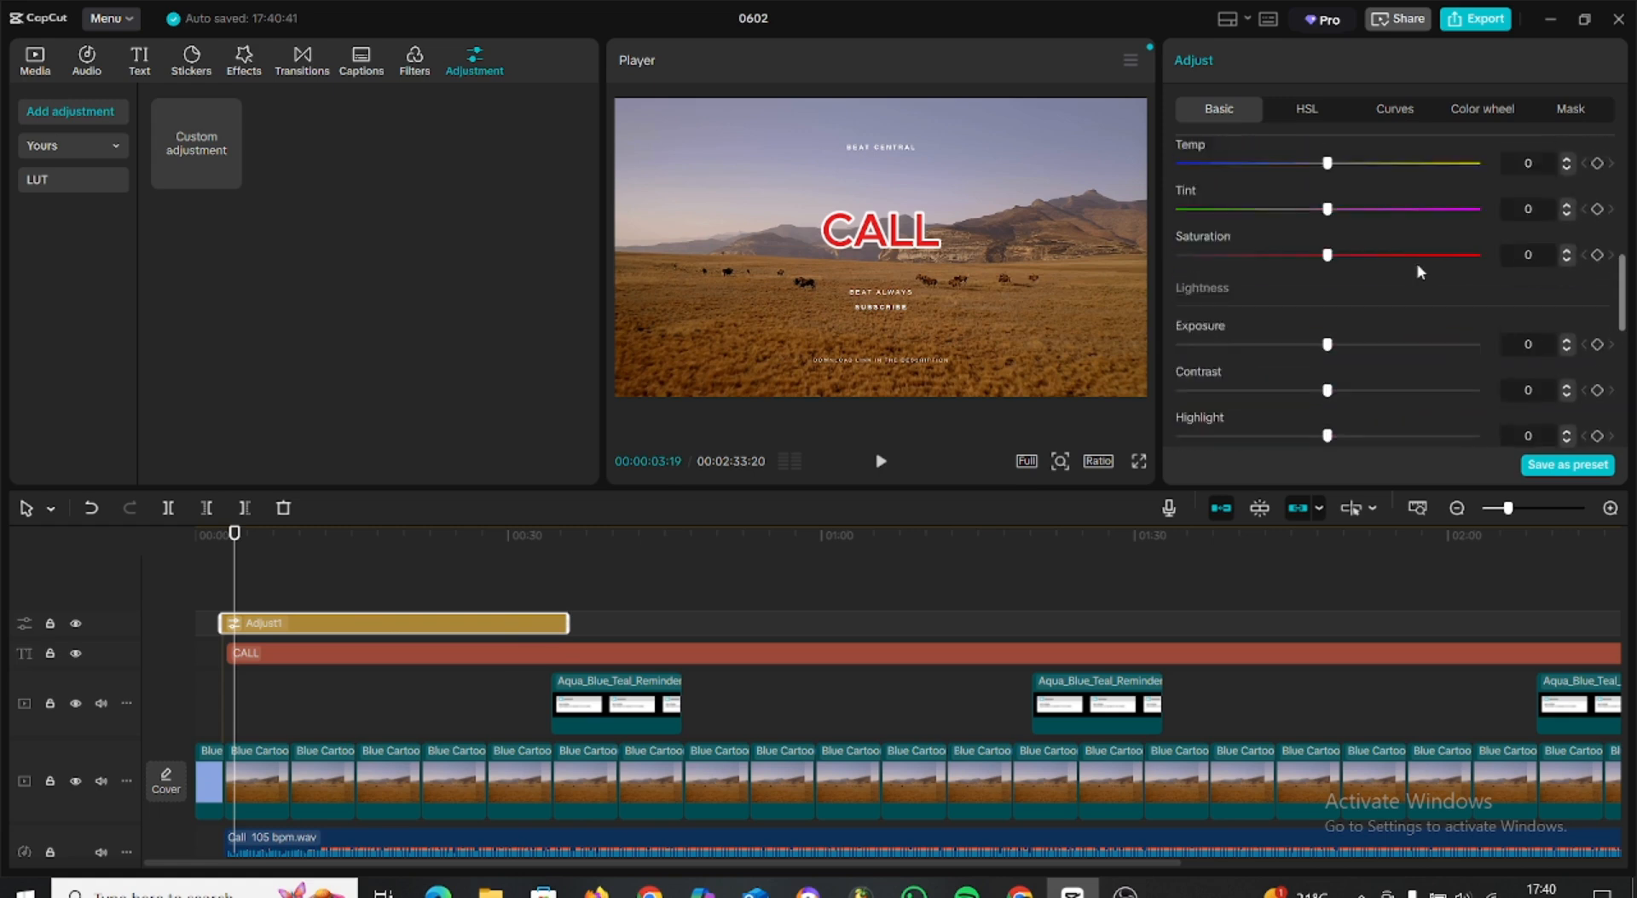
{"action": "scroll", "coordinate": [1399, 279], "scroll_direction": "up", "scroll_amount": 4}
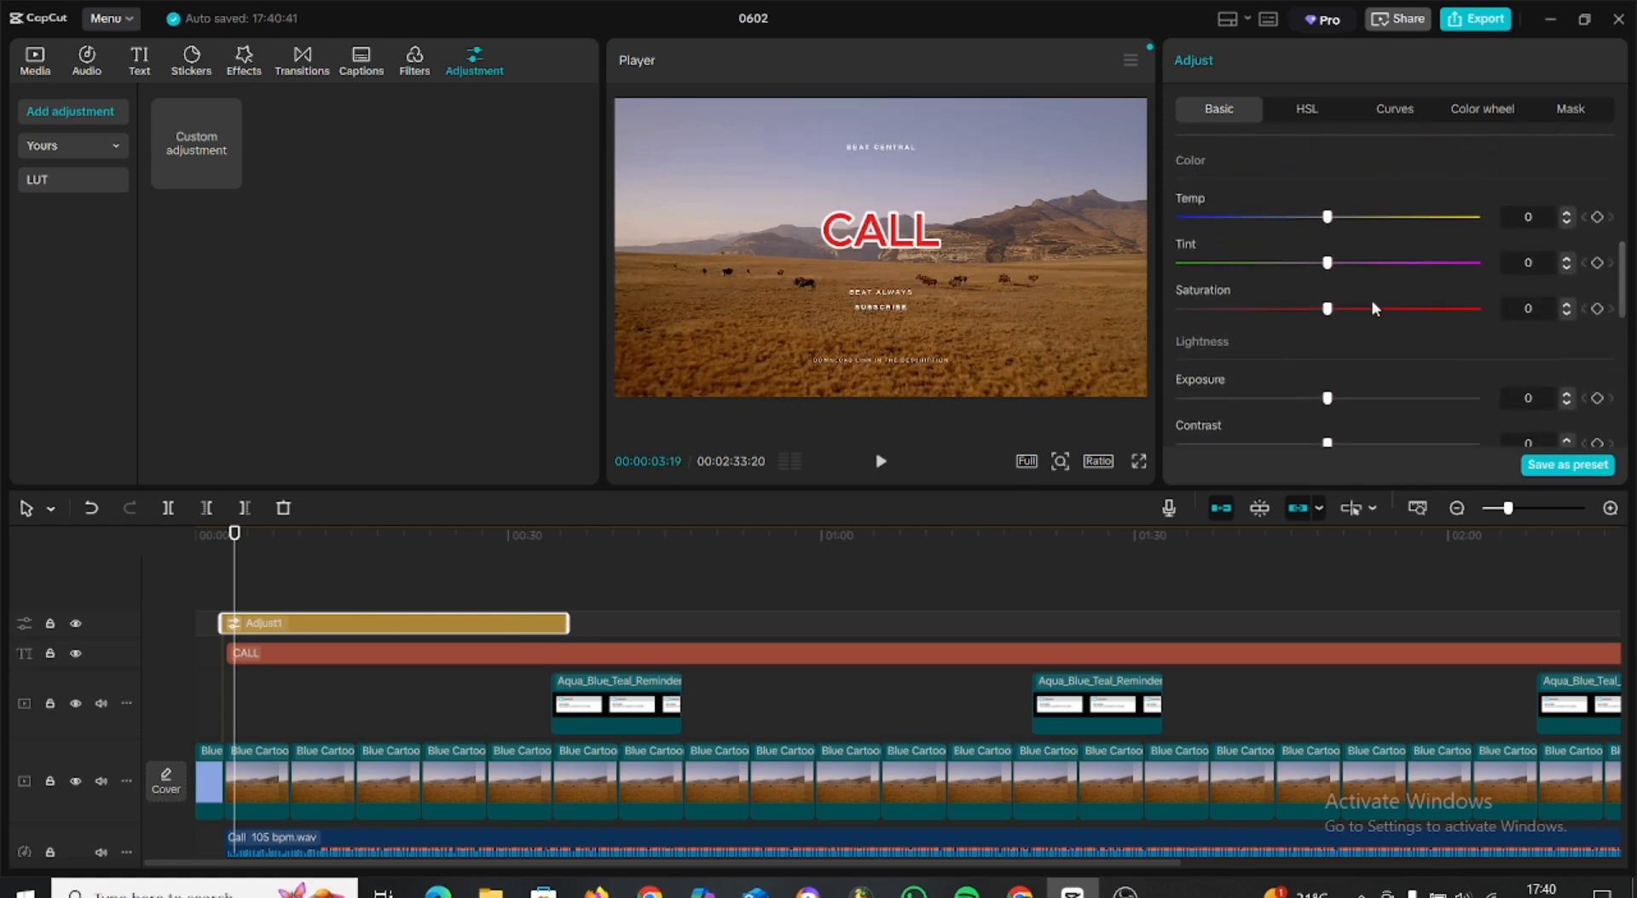
{"action": "scroll", "coordinate": [1344, 311], "scroll_direction": "down", "scroll_amount": 2}
{"action": "left_click_drag", "start_coordinate": [1327, 232], "coordinate": [1241, 235]}
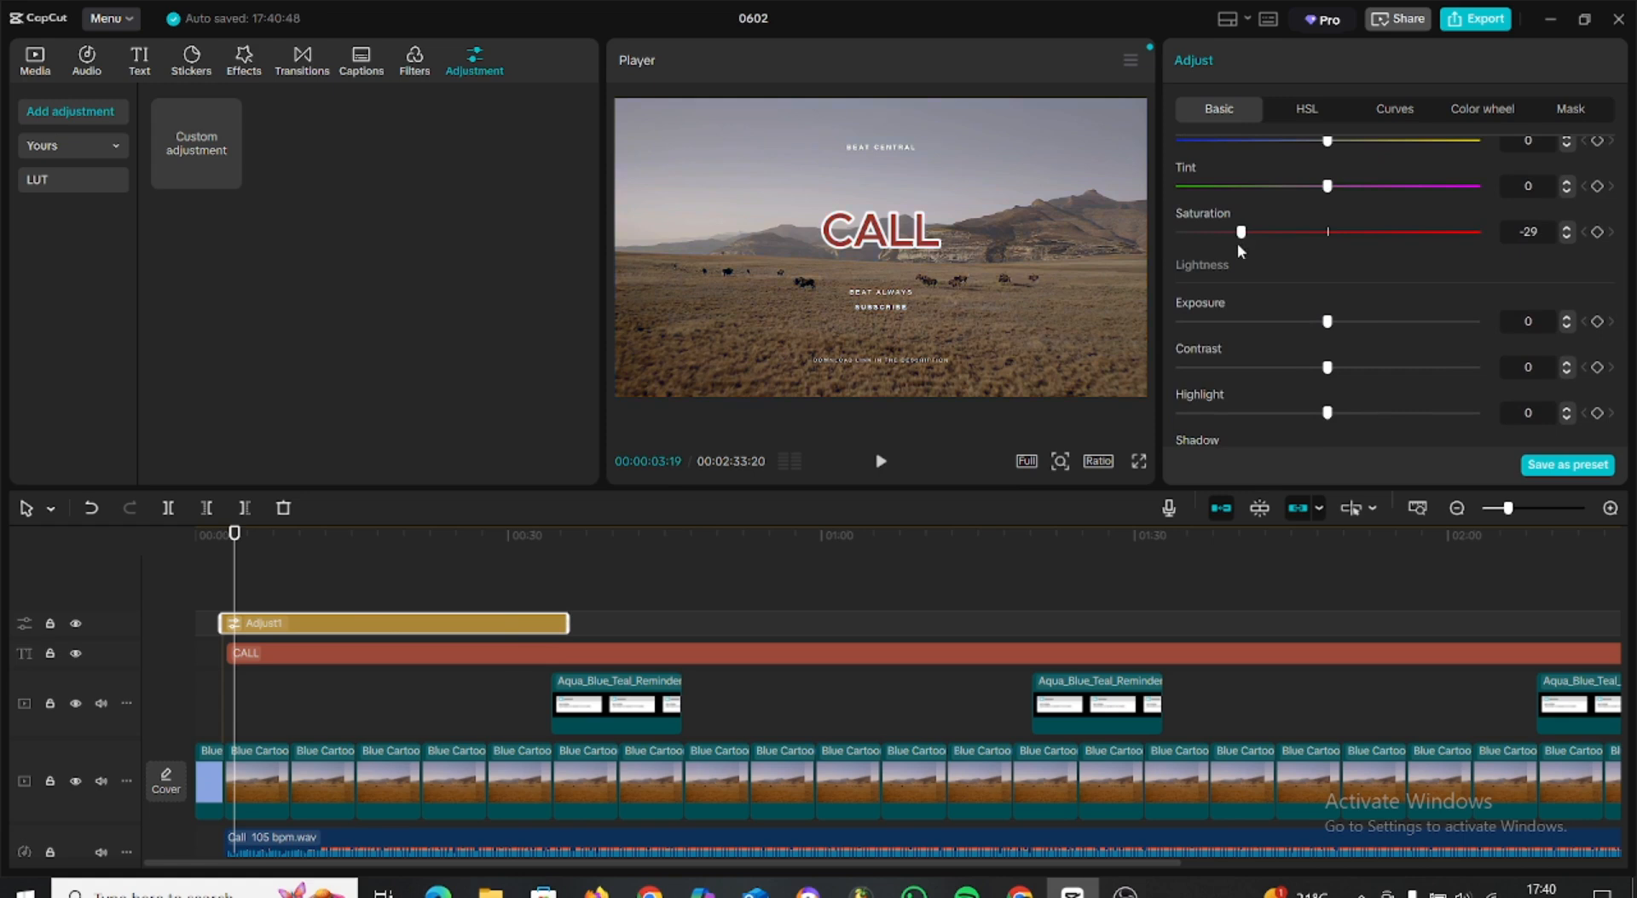
{"action": "left_click_drag", "start_coordinate": [1231, 239], "coordinate": [1269, 254]}
{"action": "scroll", "coordinate": [1281, 381], "scroll_direction": "down", "scroll_amount": 6}
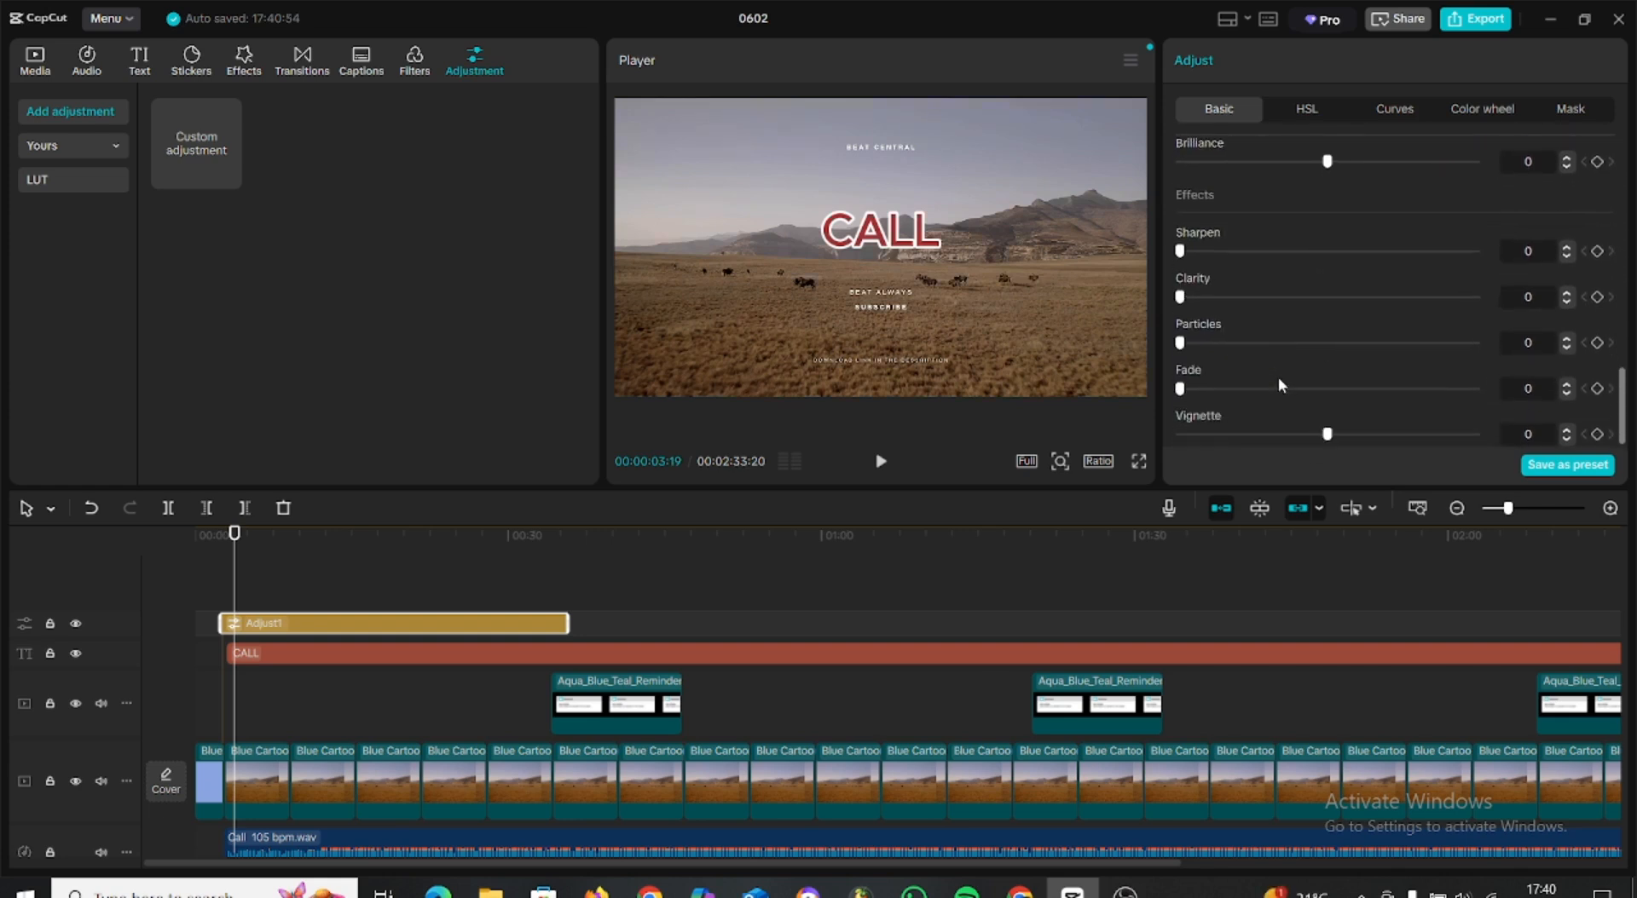
{"action": "left_click_drag", "start_coordinate": [1328, 435], "coordinate": [1408, 426]}
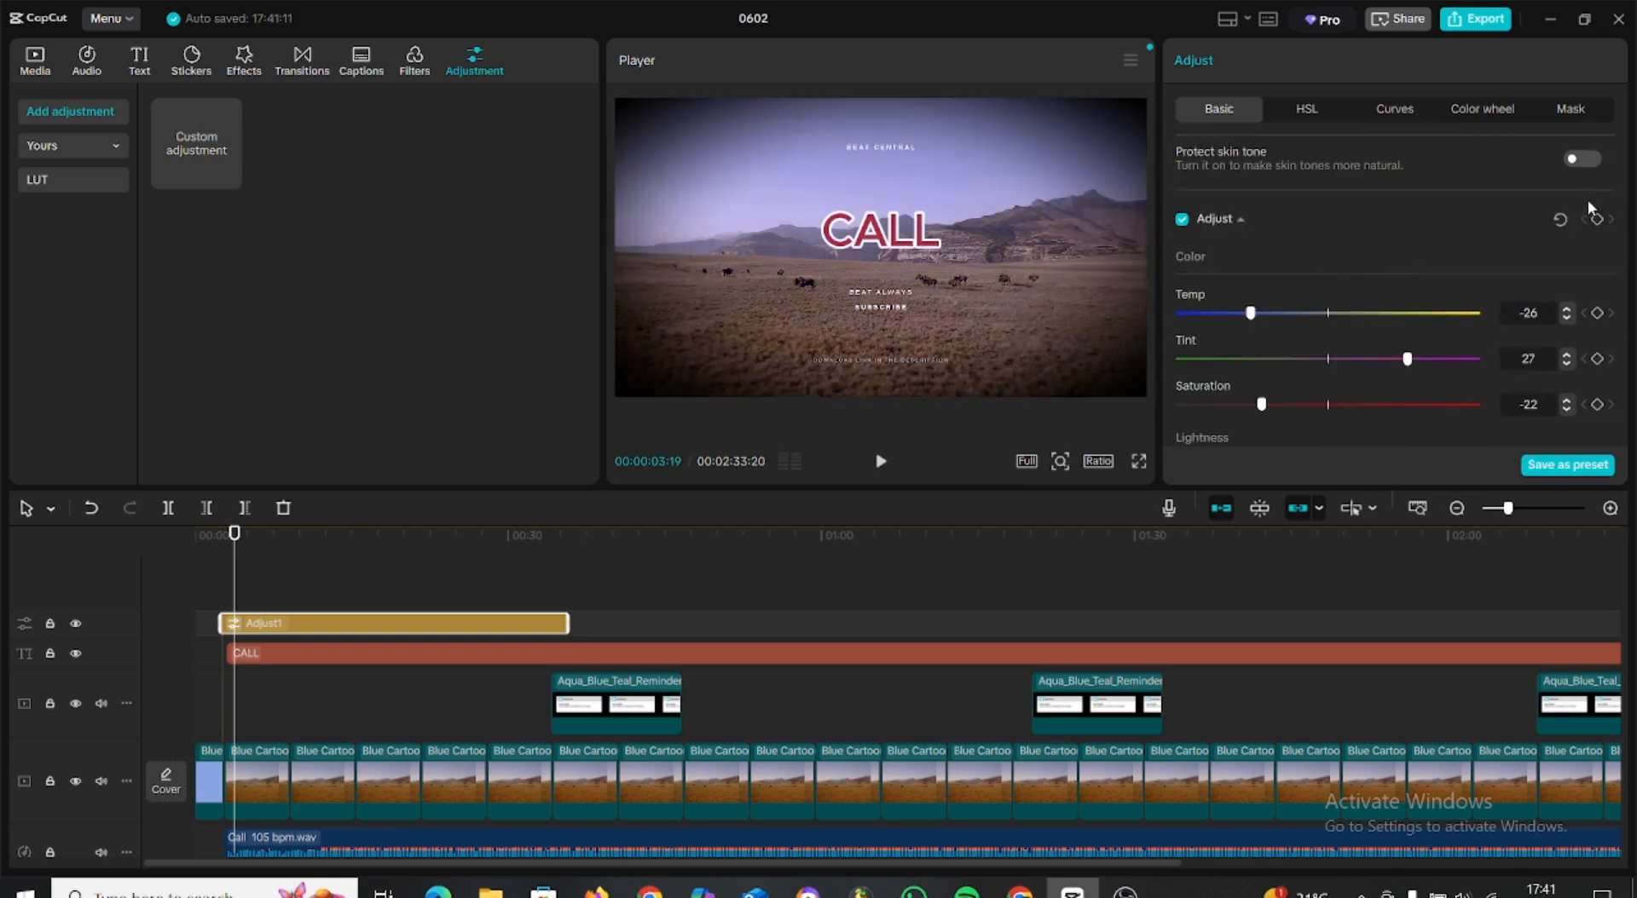
Extend the adjustment layer to the end of the visuals and move it below the text and message overlay tracks.
{"action": "left_click_drag", "start_coordinate": [569, 623], "coordinate": [966, 661]}
{"action": "left_click_drag", "start_coordinate": [791, 628], "coordinate": [787, 755]}
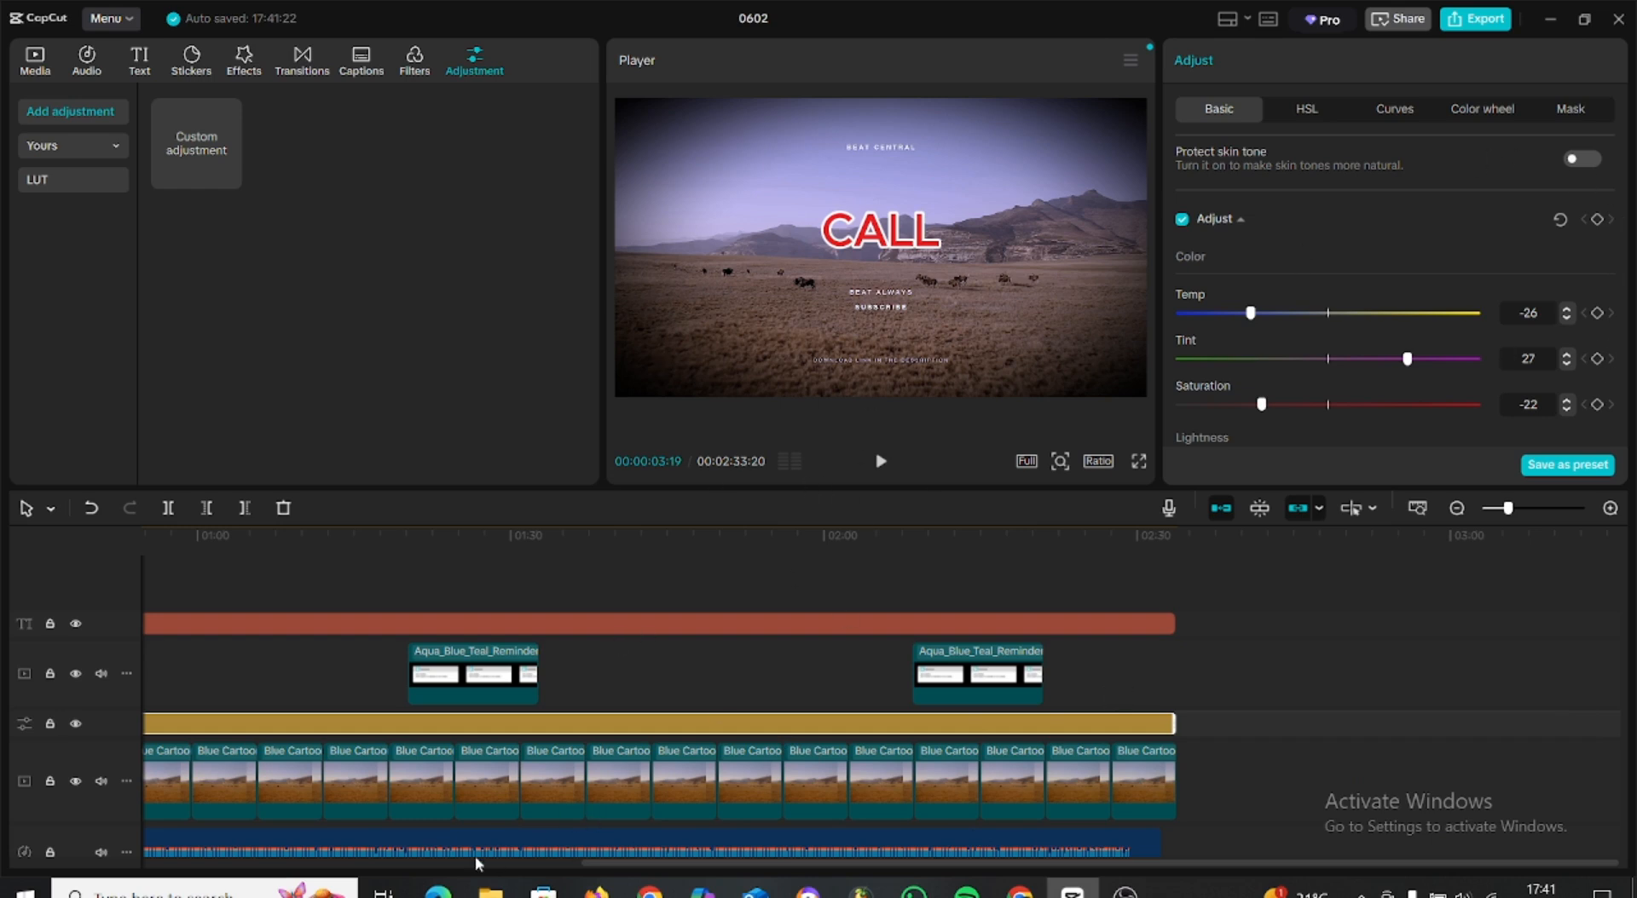
{"action": "left_click_drag", "start_coordinate": [764, 866], "coordinate": [150, 823]}
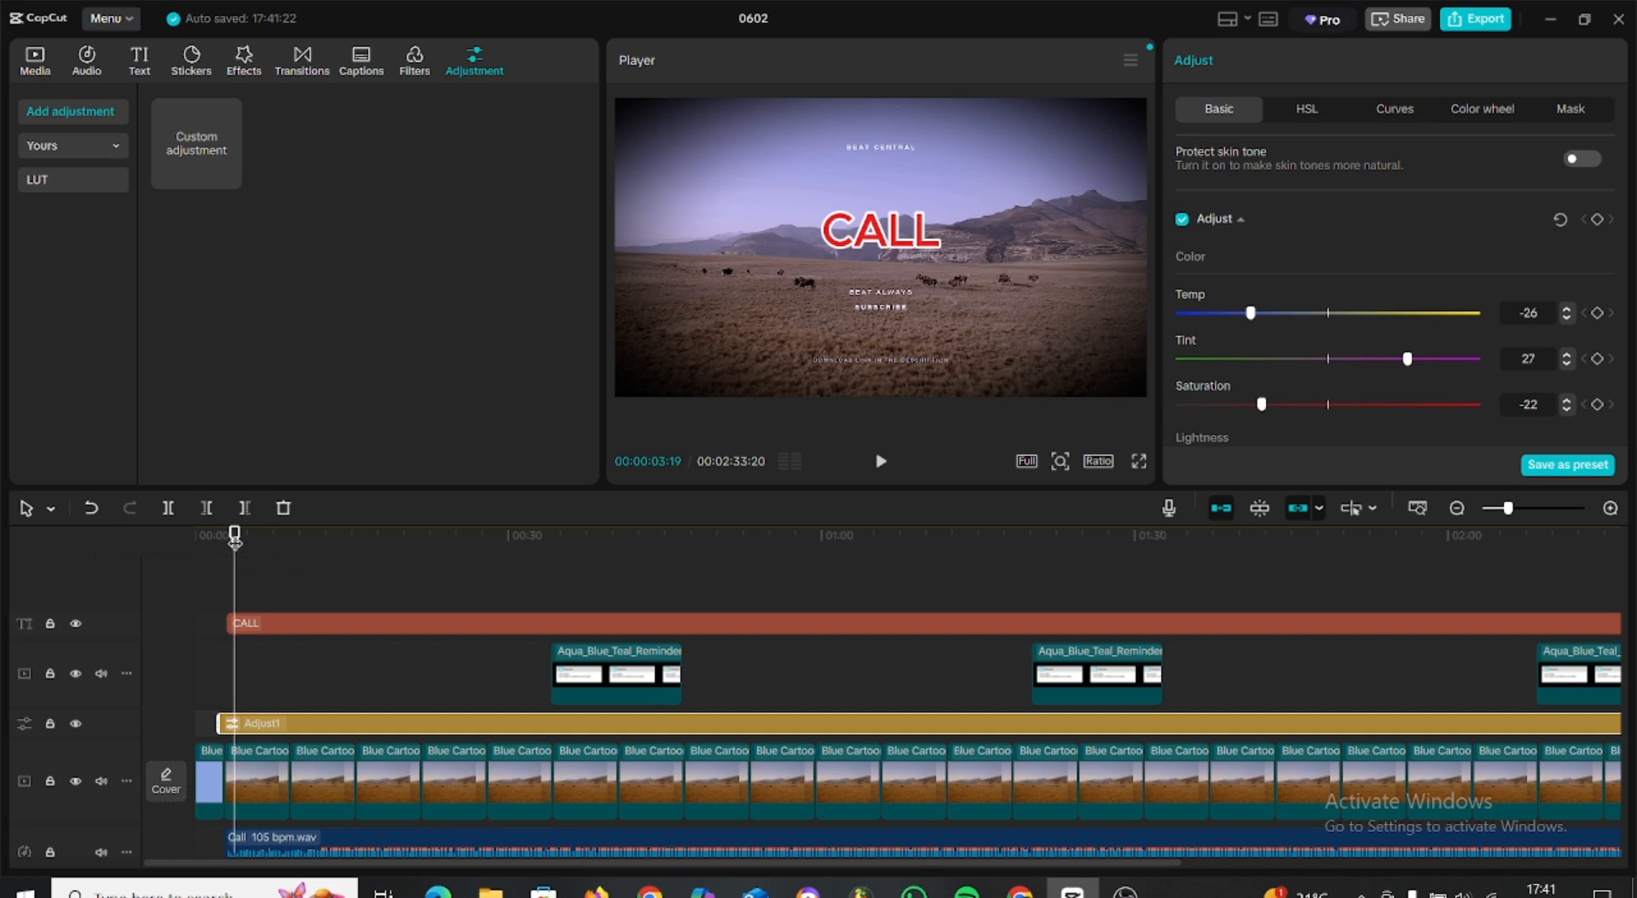
Play back the opening from the start to about 00:00:06:19 to check the colour adjustment.
{"action": "left_click_drag", "start_coordinate": [234, 535], "coordinate": [120, 544]}
{"action": "left_click", "coordinate": [879, 461]}
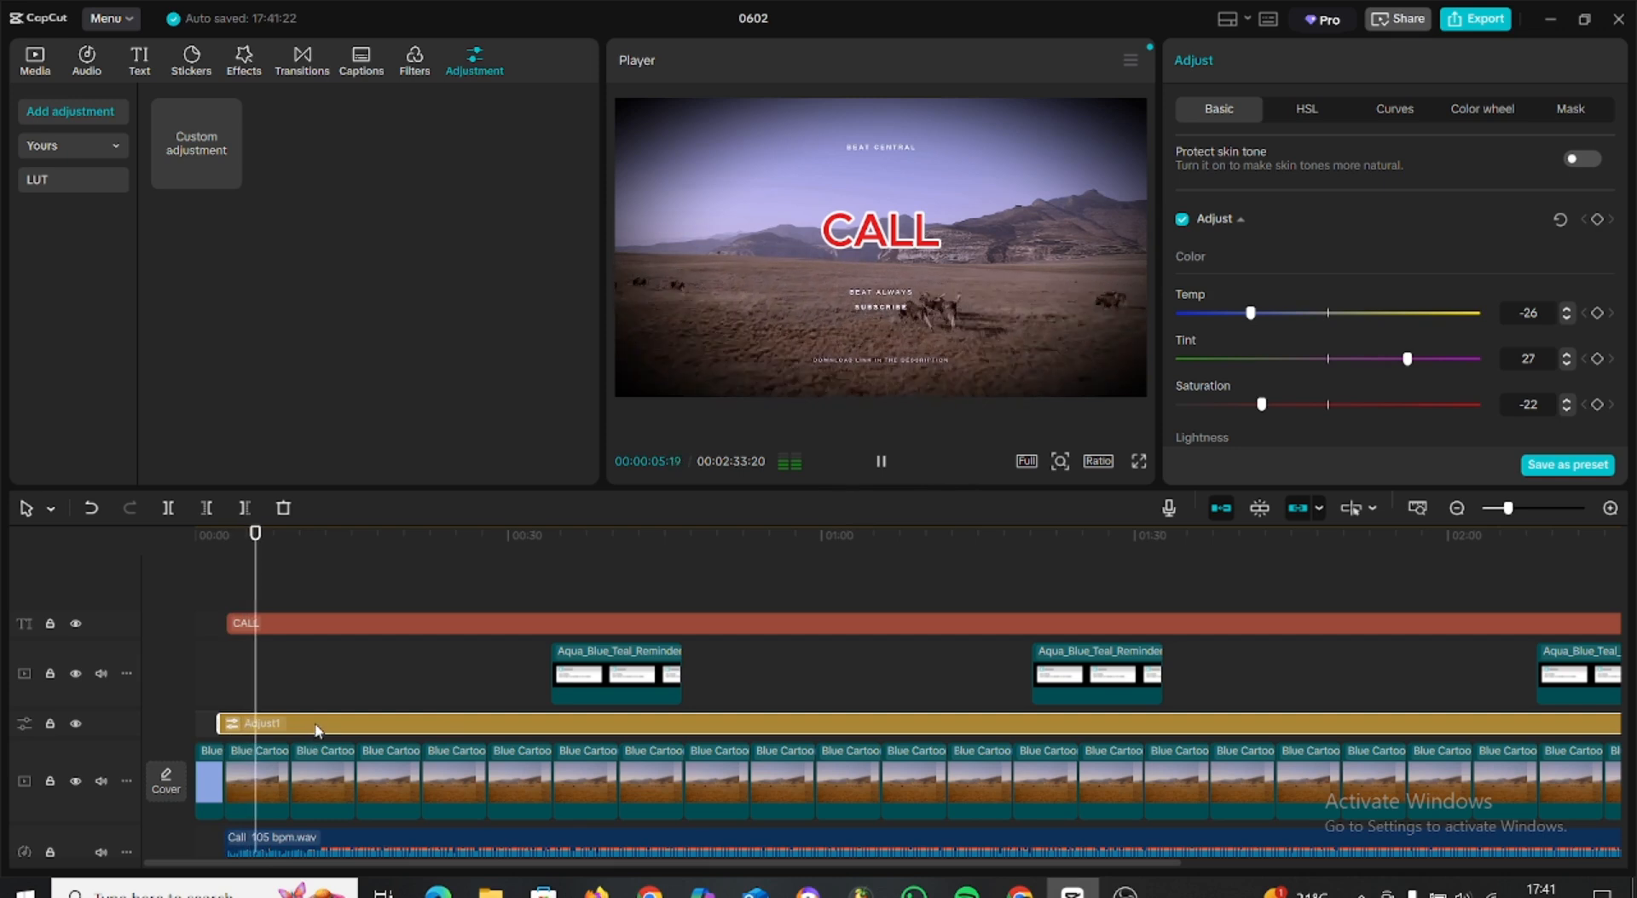
{"action": "key", "text": "space"}
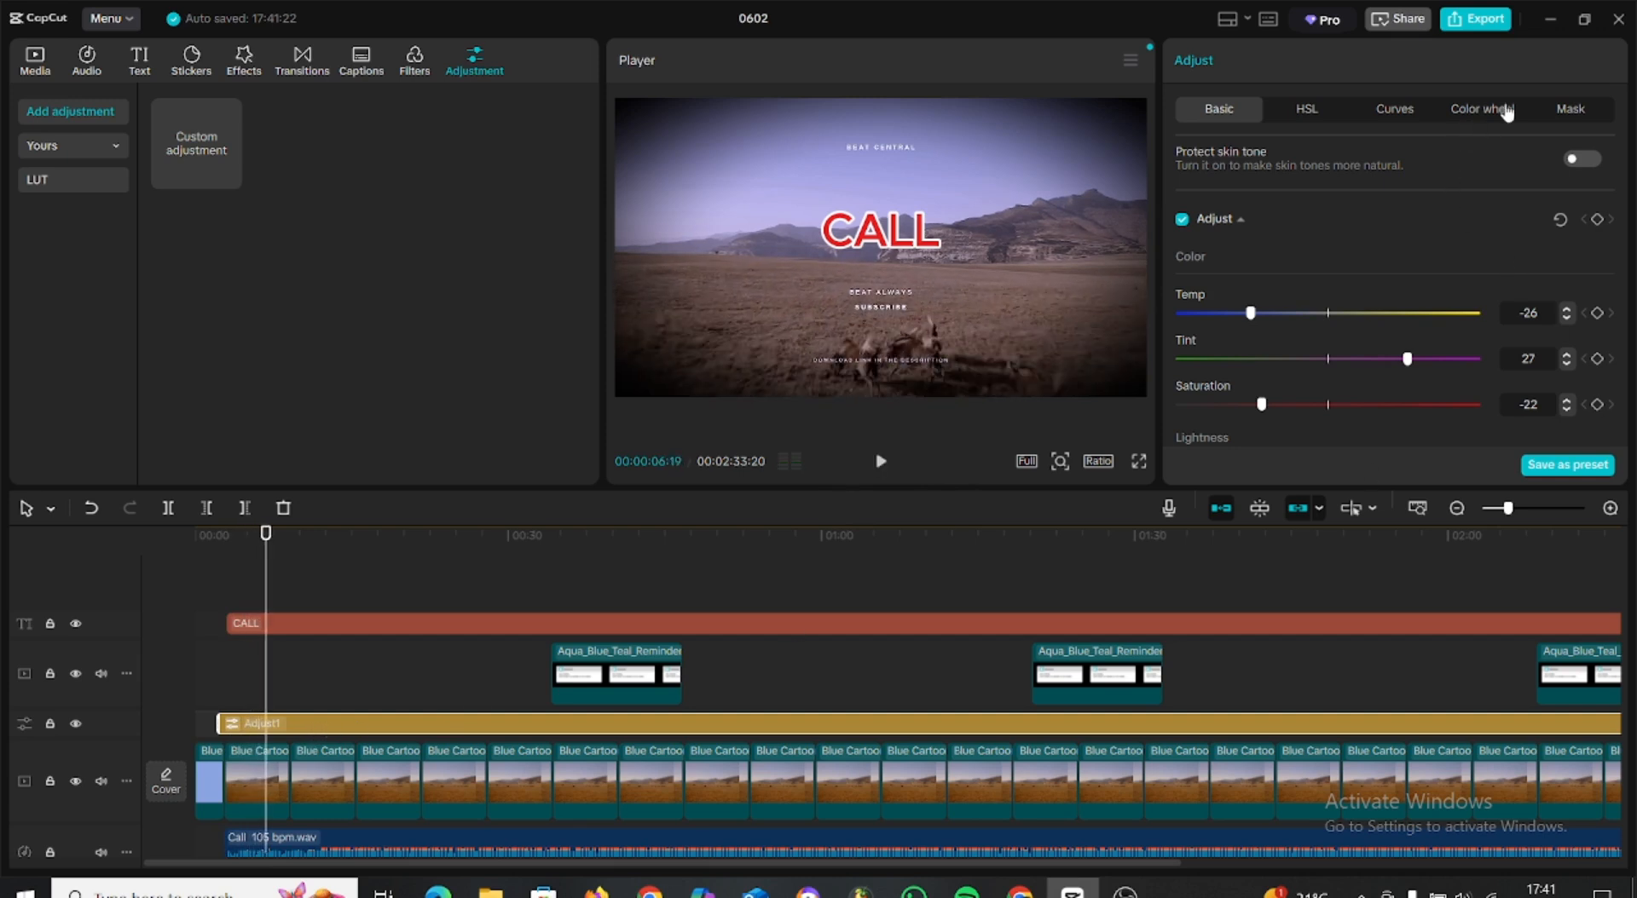
{"action": "scroll", "coordinate": [1312, 328], "scroll_direction": "up", "scroll_amount": 2}
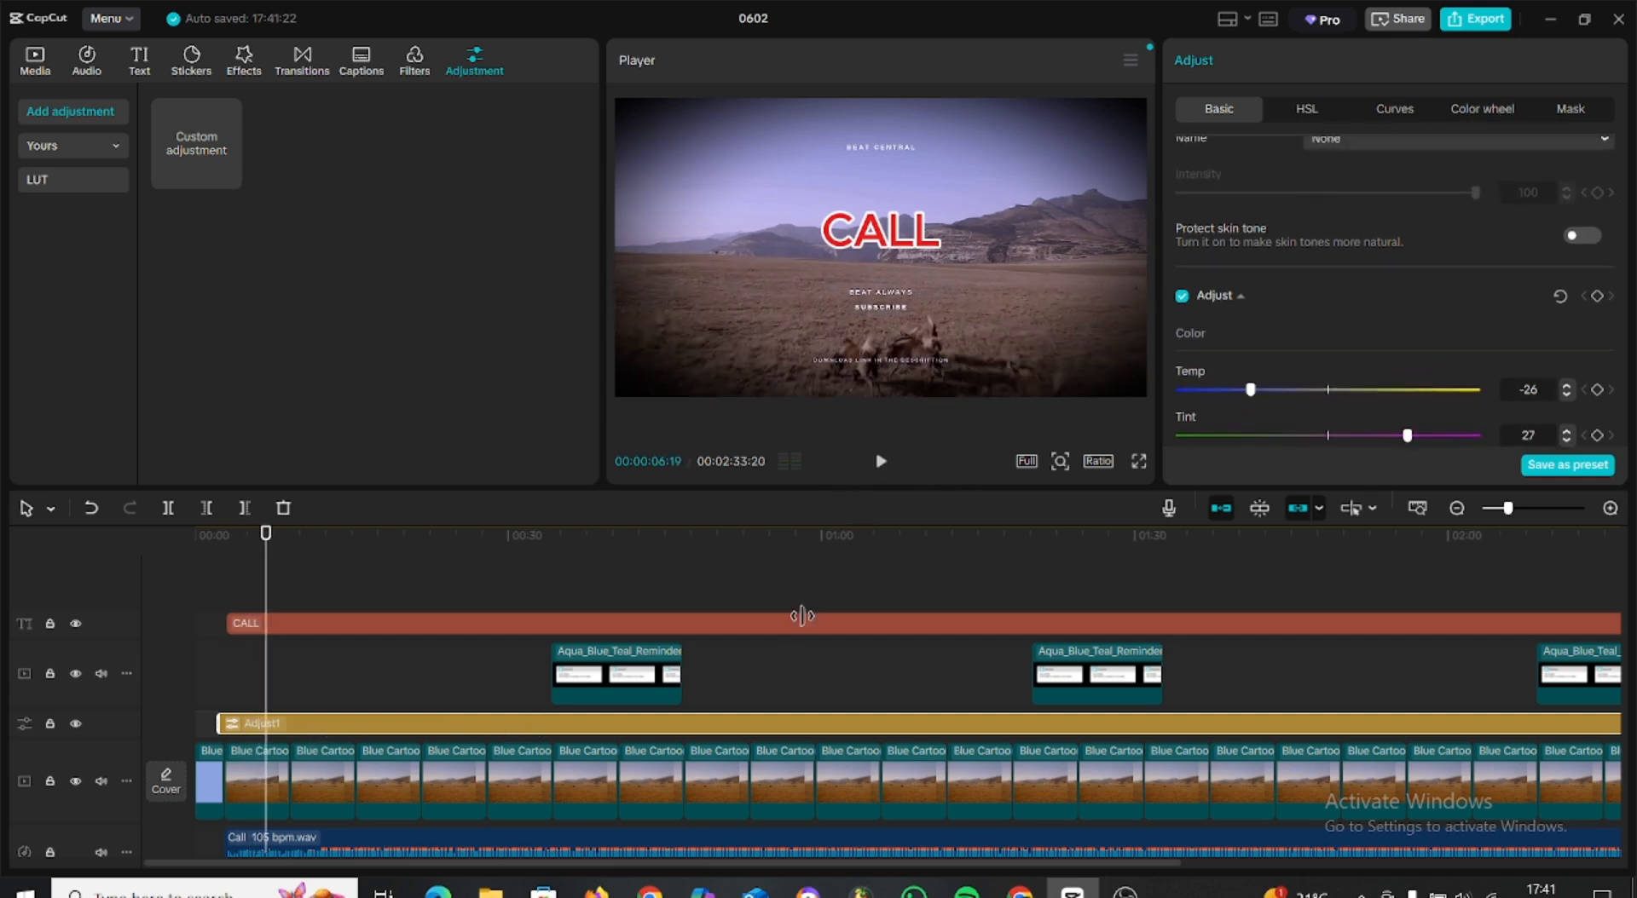
{"action": "scroll", "coordinate": [1440, 182], "scroll_direction": "up", "scroll_amount": 3}
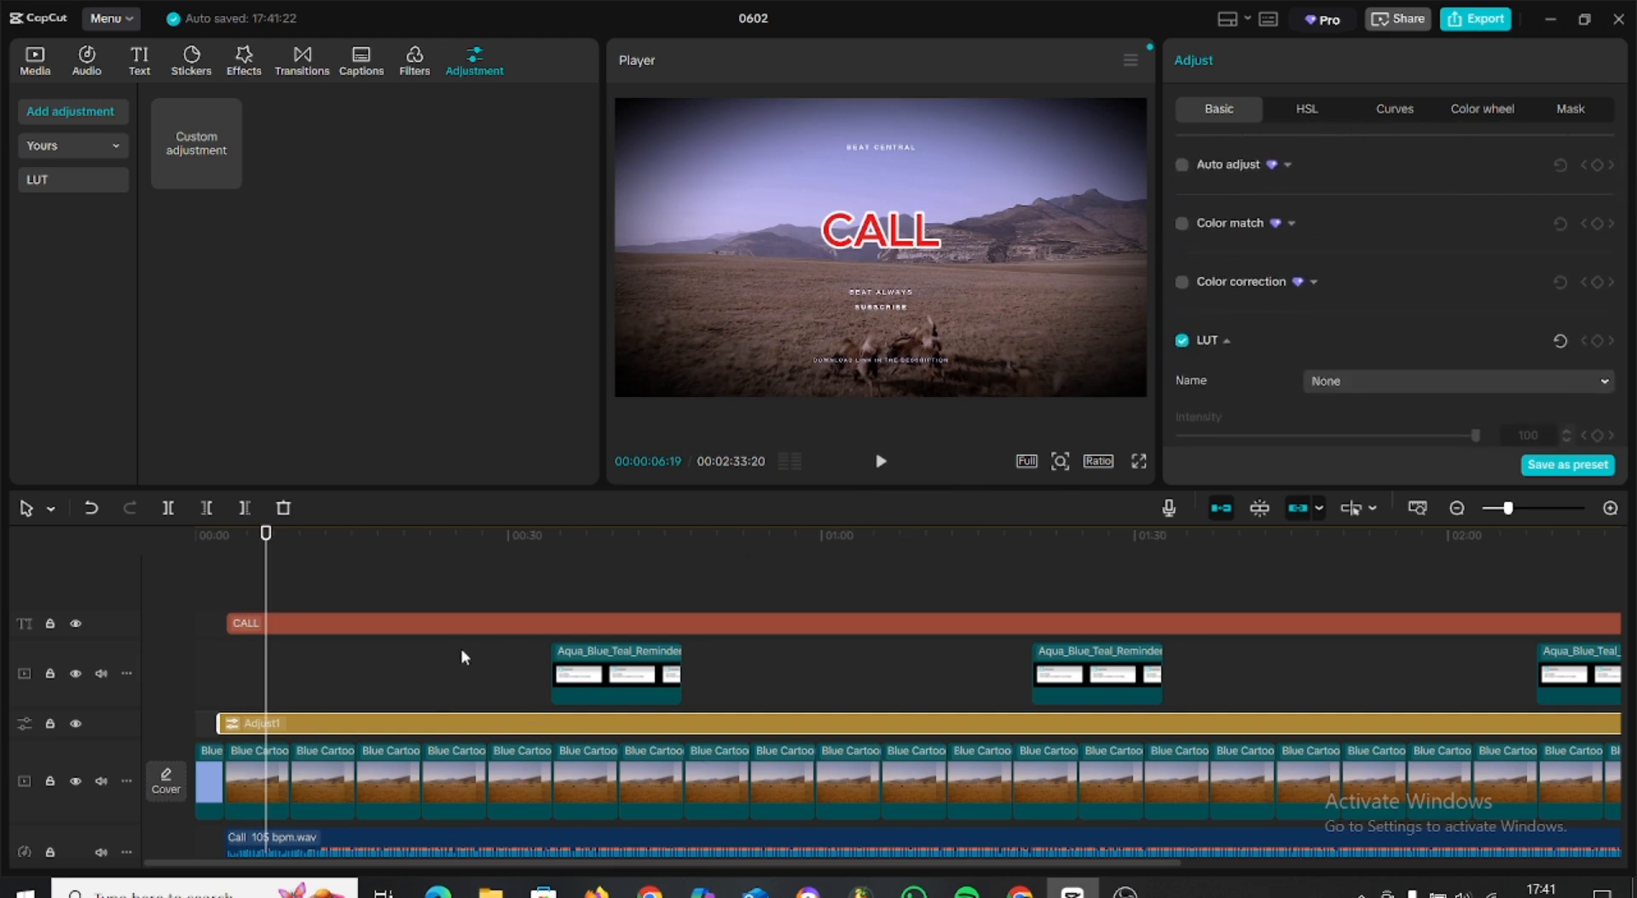
Apply the "Stron...ble 1" loop animation to the CALL text with a speed of 2.8s and preview it through to 00:01:19:23.
{"action": "left_click", "coordinate": [452, 623]}
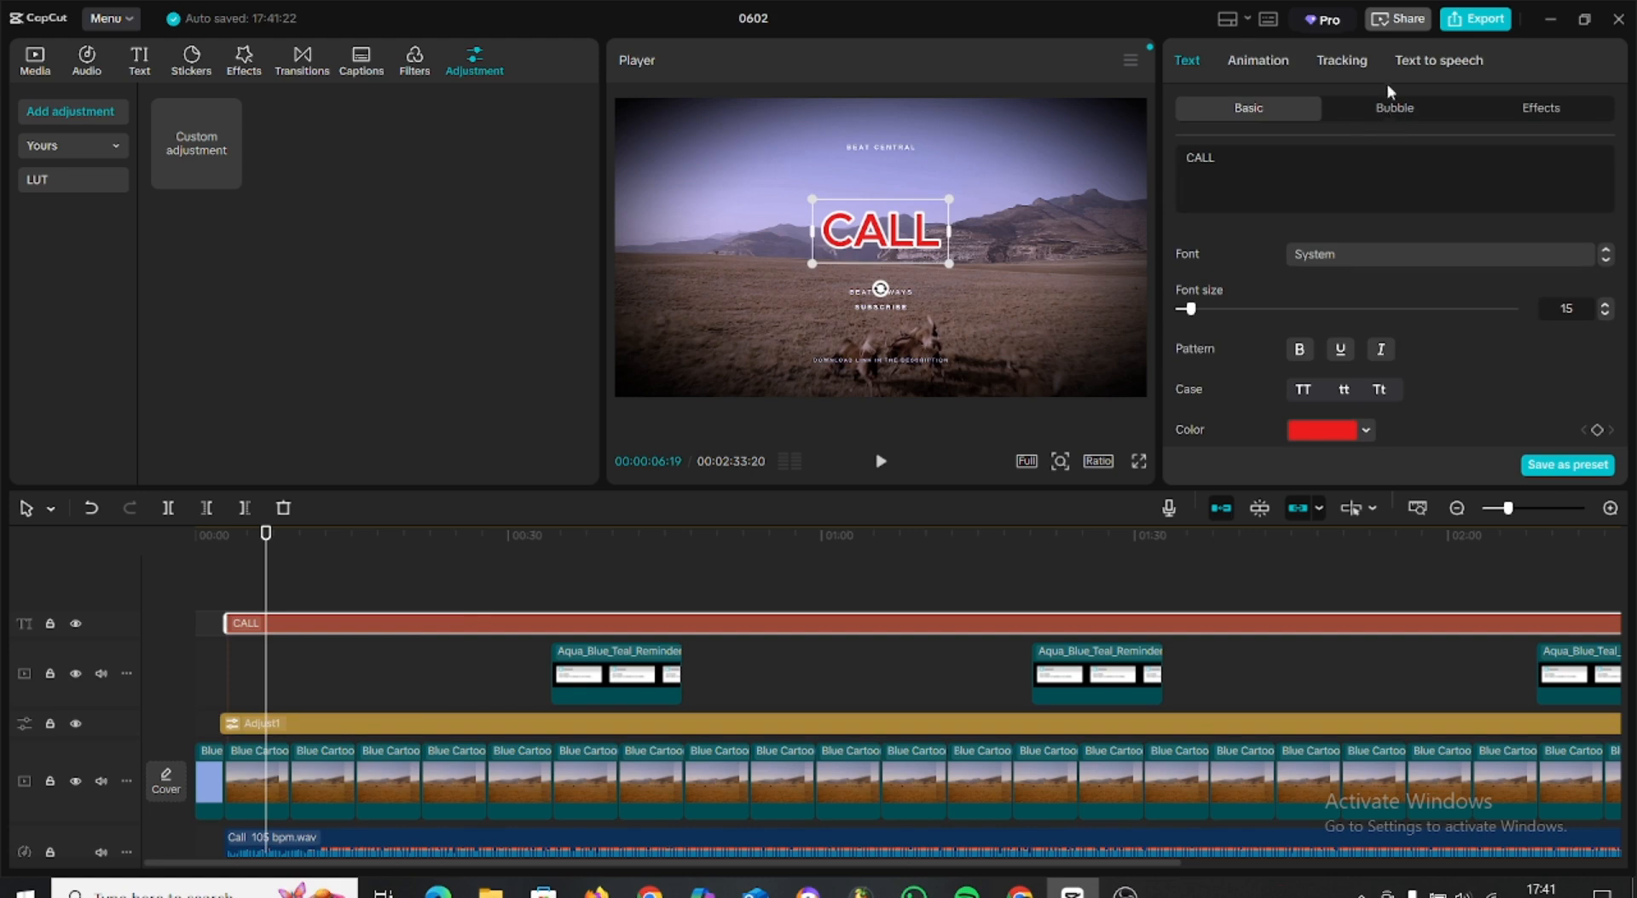
{"action": "left_click", "coordinate": [1251, 62]}
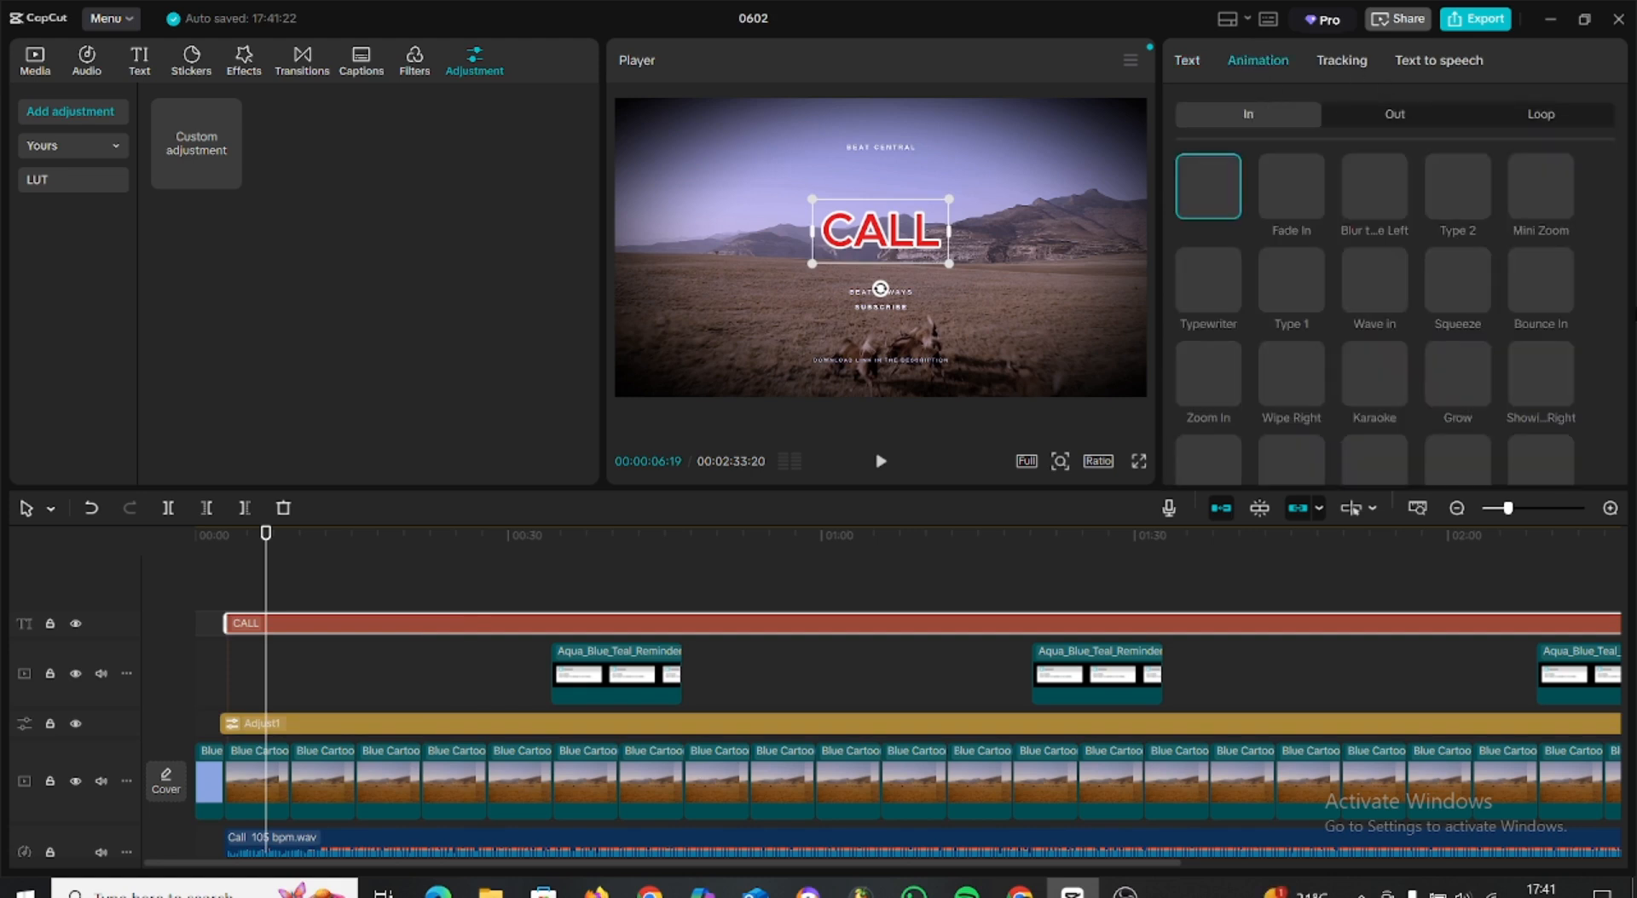
{"action": "left_click", "coordinate": [1557, 112]}
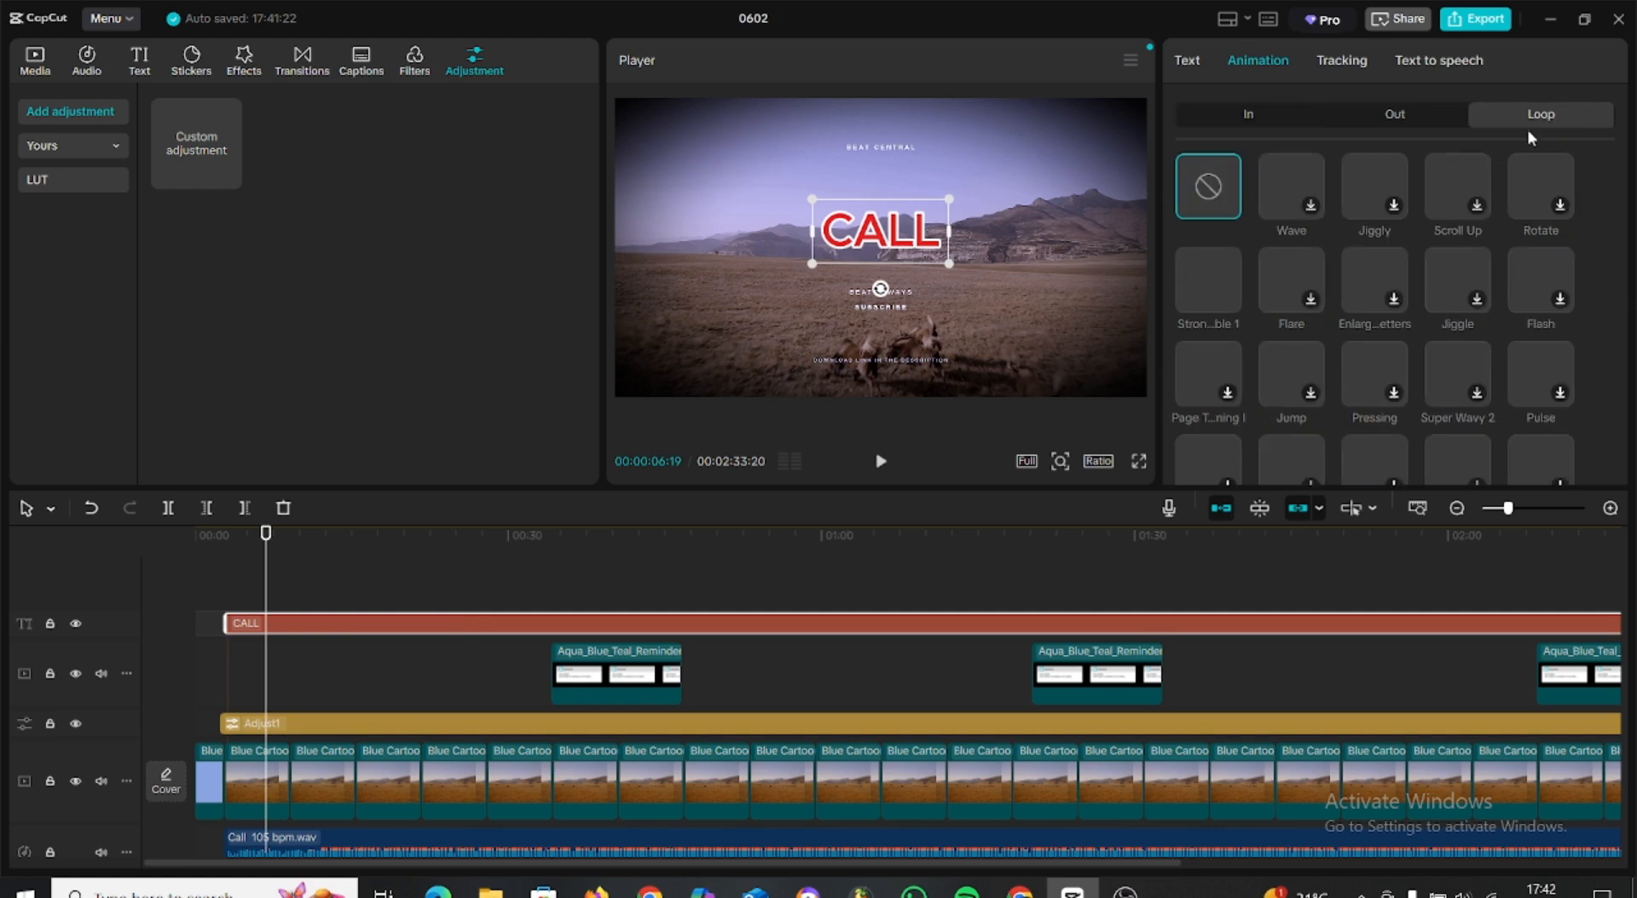
{"action": "left_click", "coordinate": [1201, 305]}
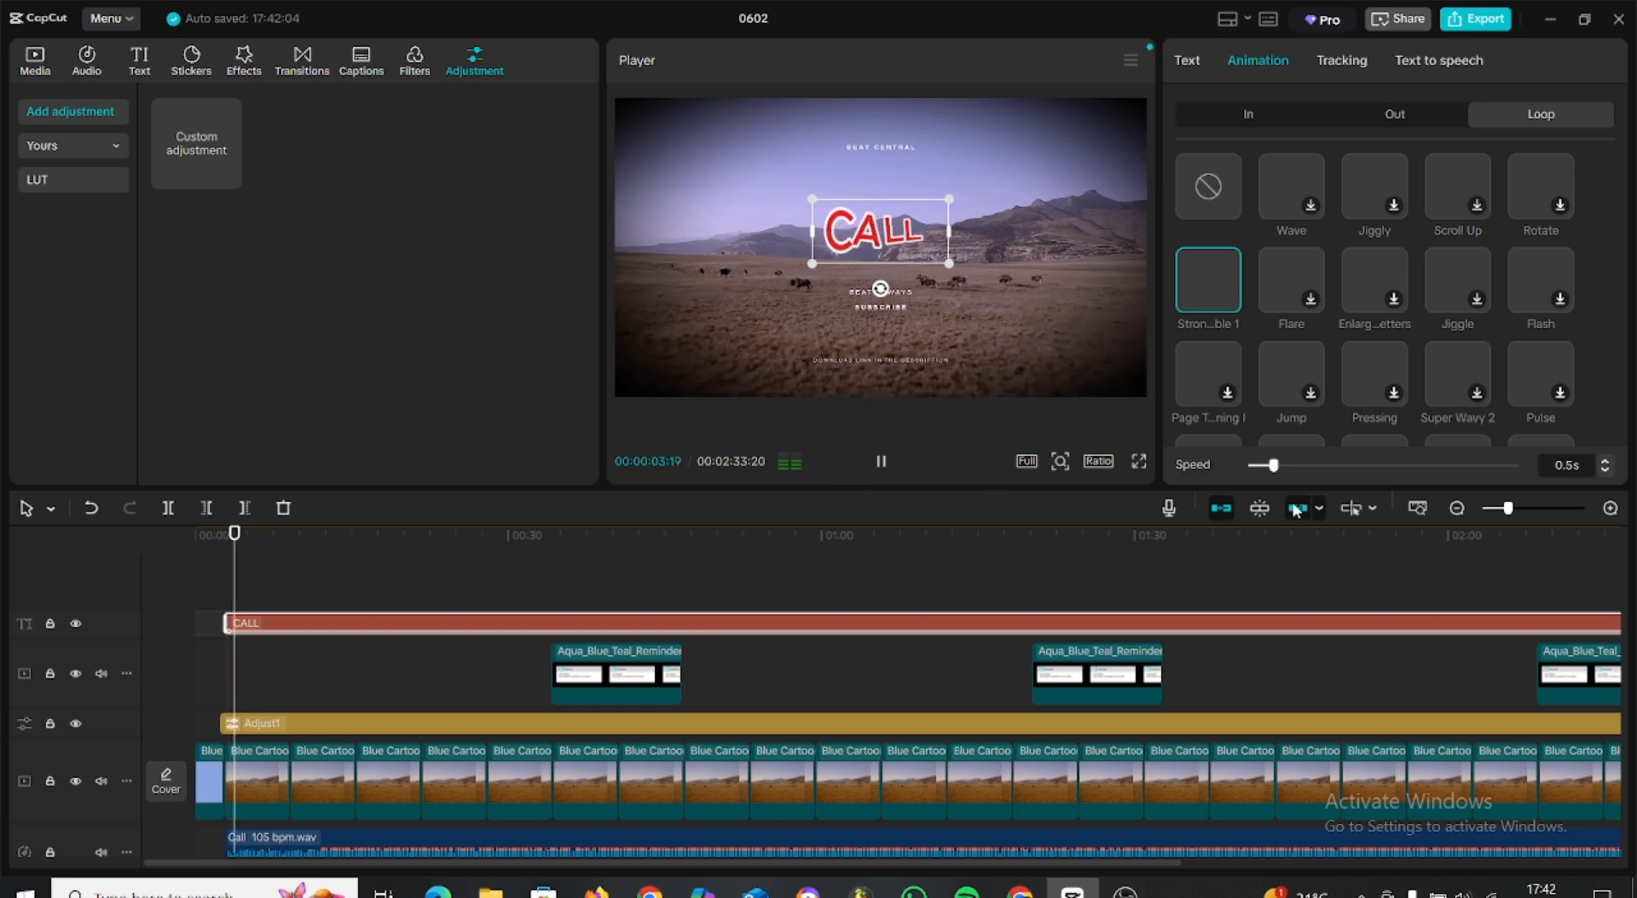
{"action": "left_click_drag", "start_coordinate": [1283, 477], "coordinate": [1401, 472]}
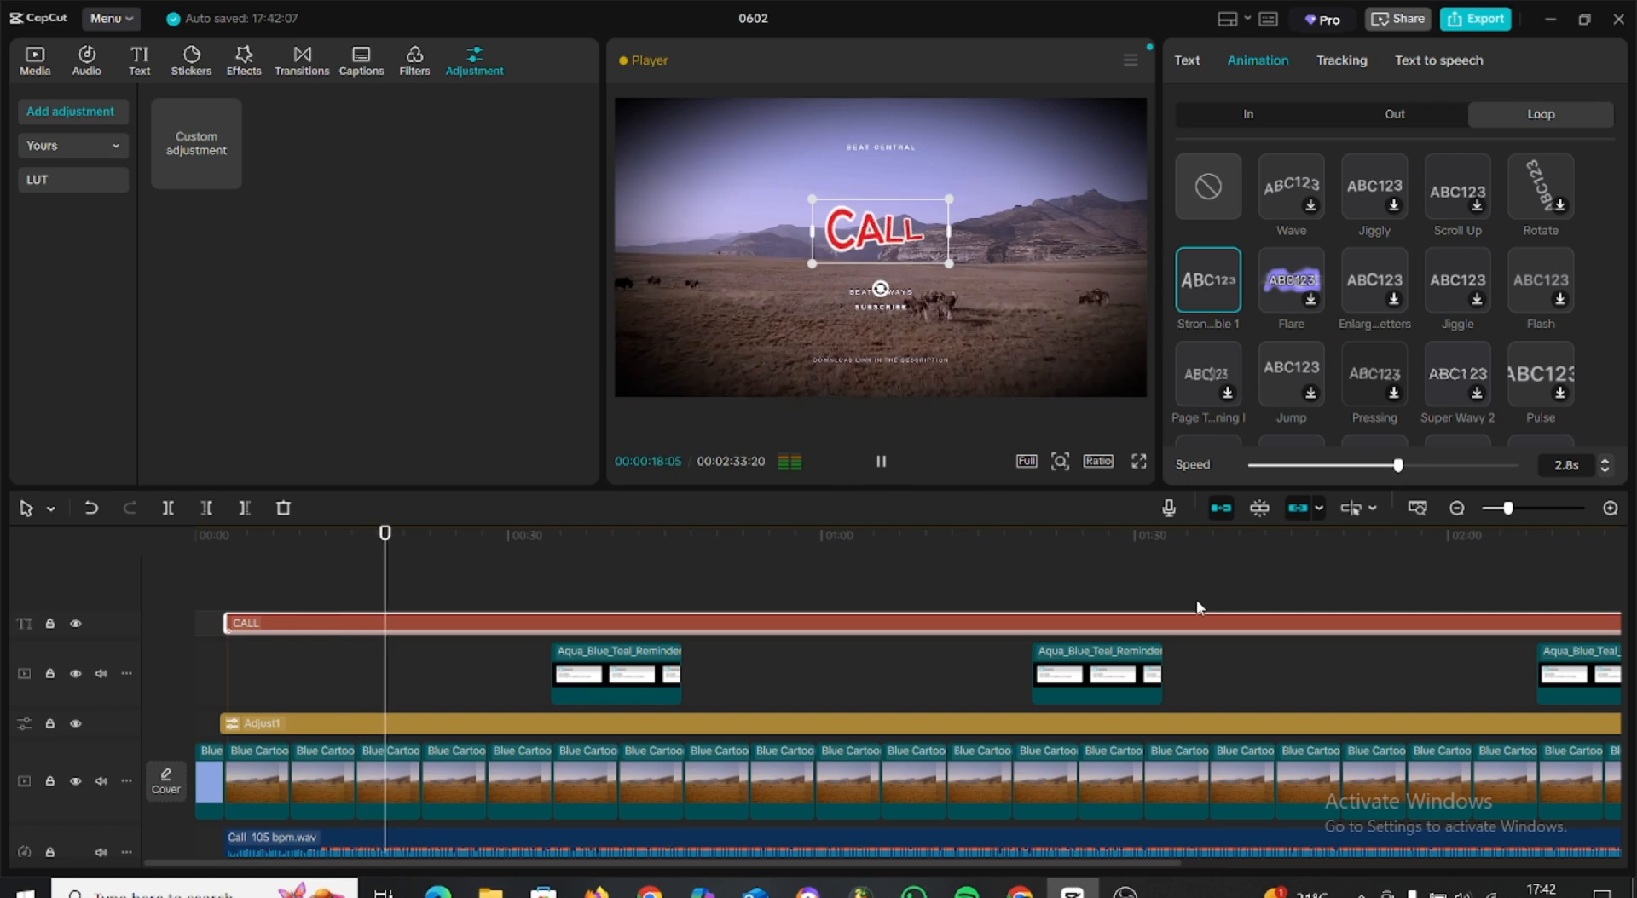
{"action": "left_click", "coordinate": [1028, 522]}
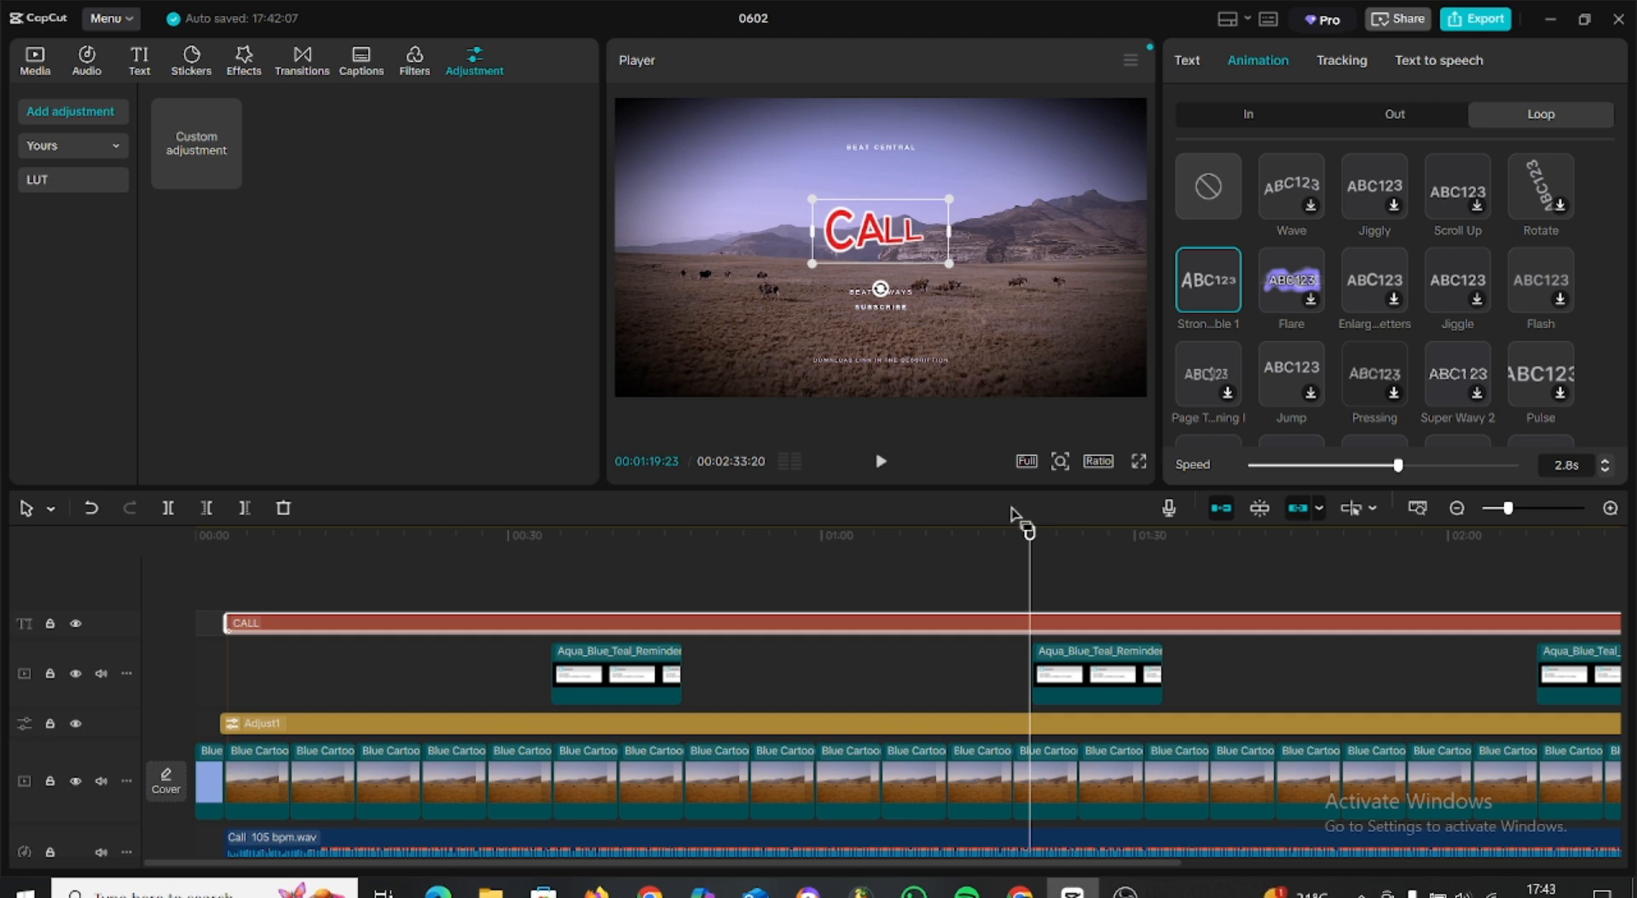
{"action": "mouse_move", "coordinate": [1125, 891]}
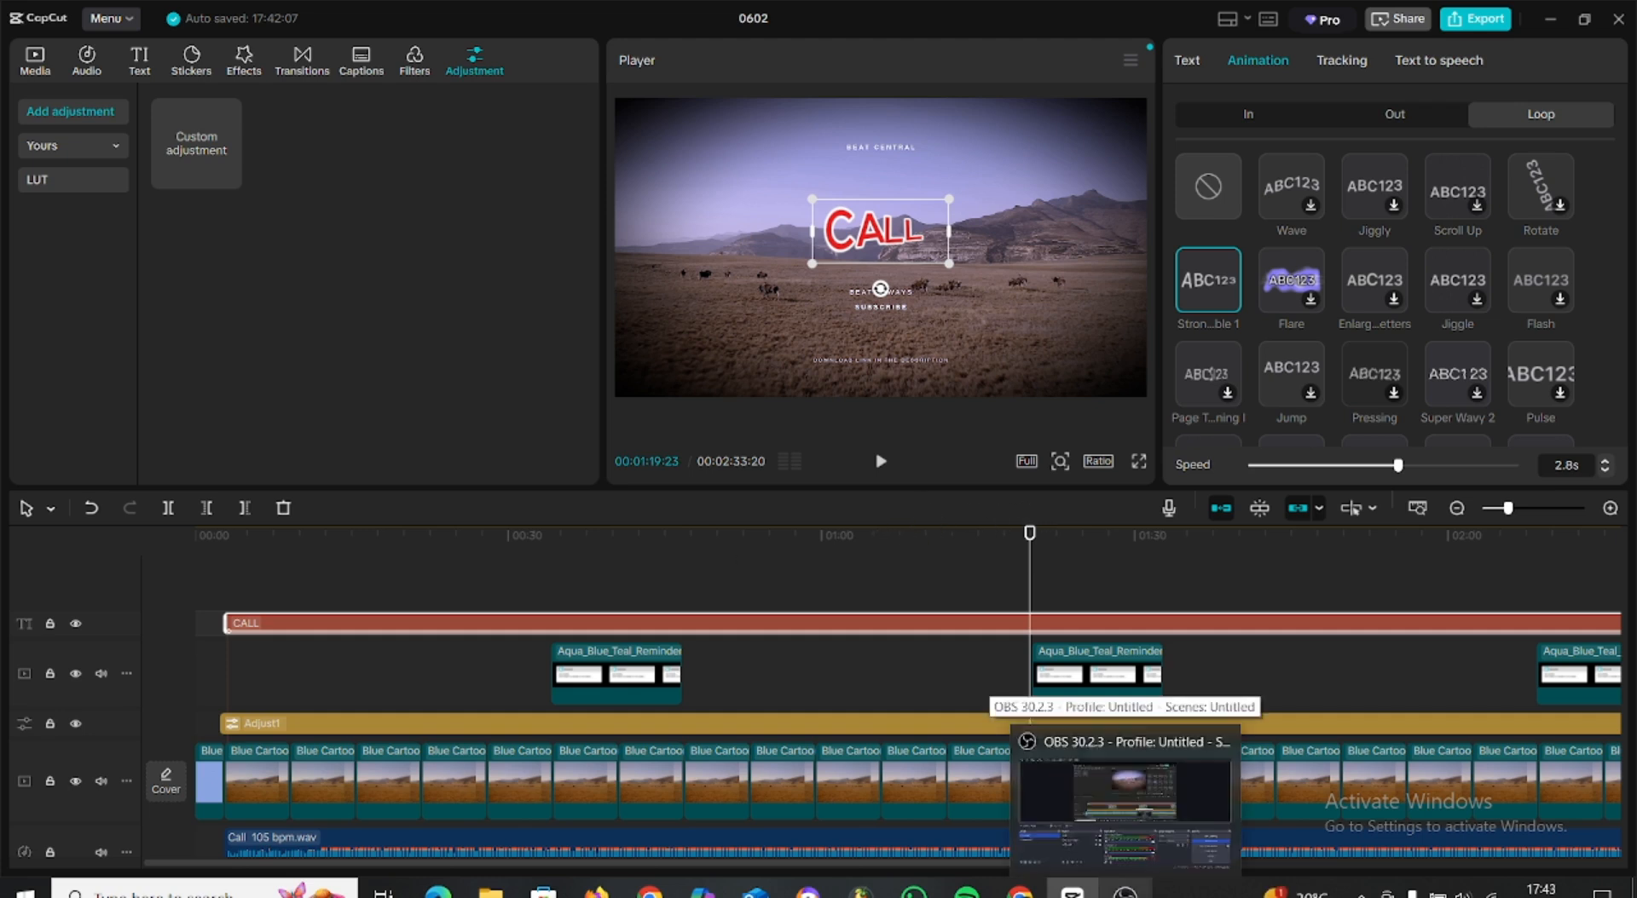